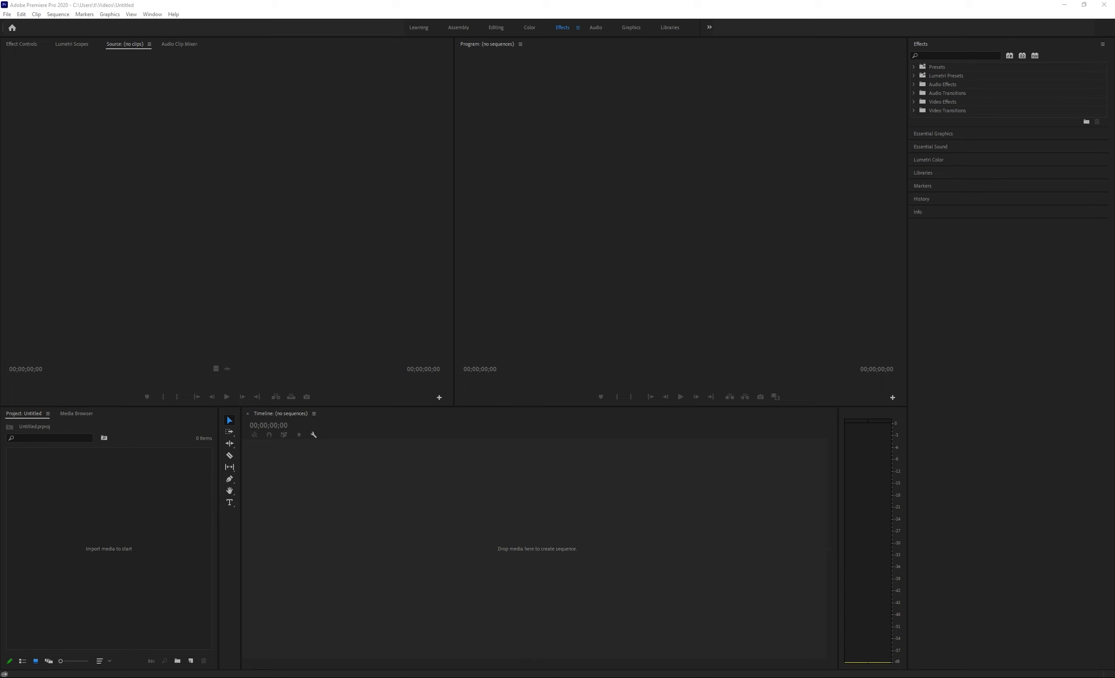
Import the 5 10 MARLA ADDAPTION video from the New Volume (E:) drive
{"action": "left_click", "coordinate": [284, 273]}
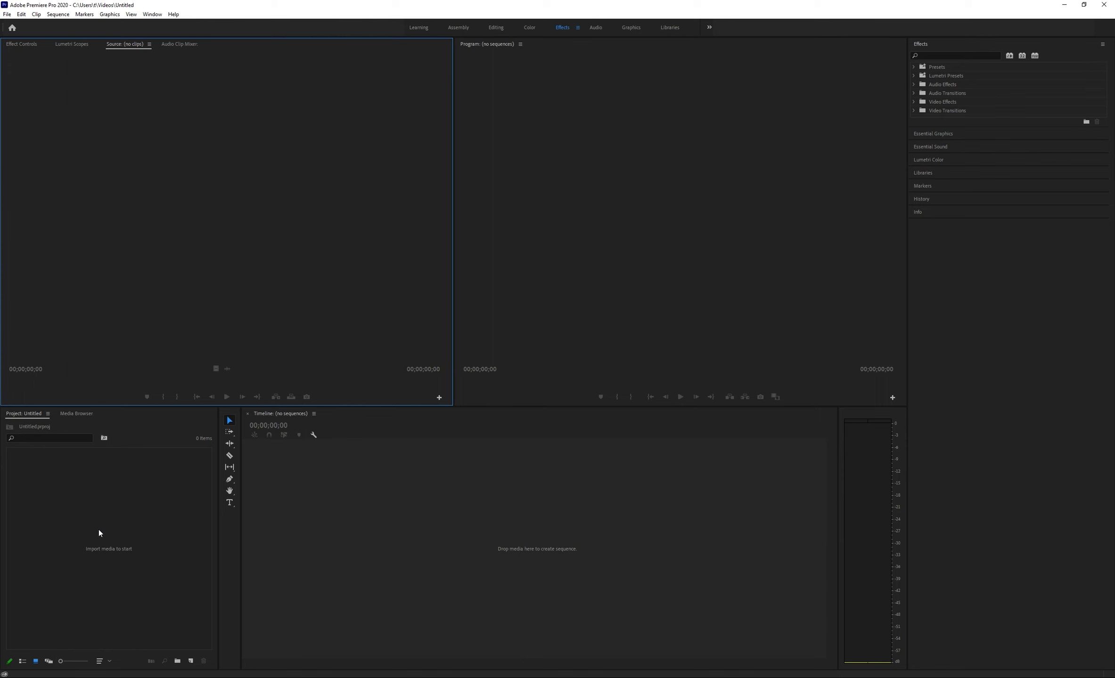
{"action": "double_click", "coordinate": [131, 520]}
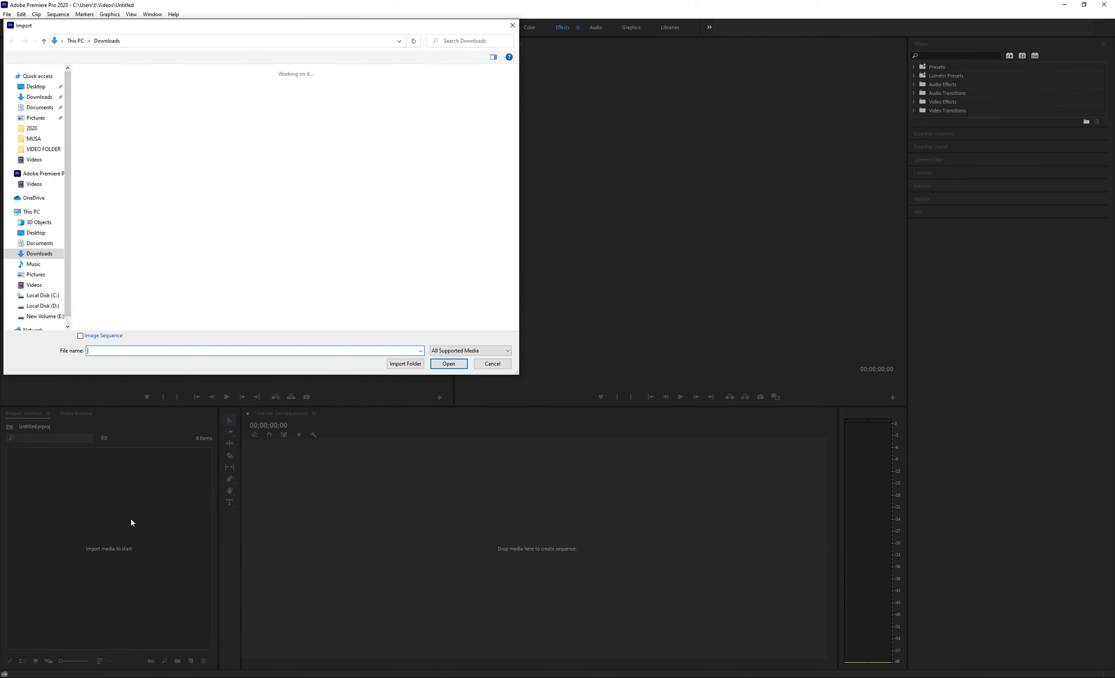
{"action": "left_click", "coordinate": [47, 316]}
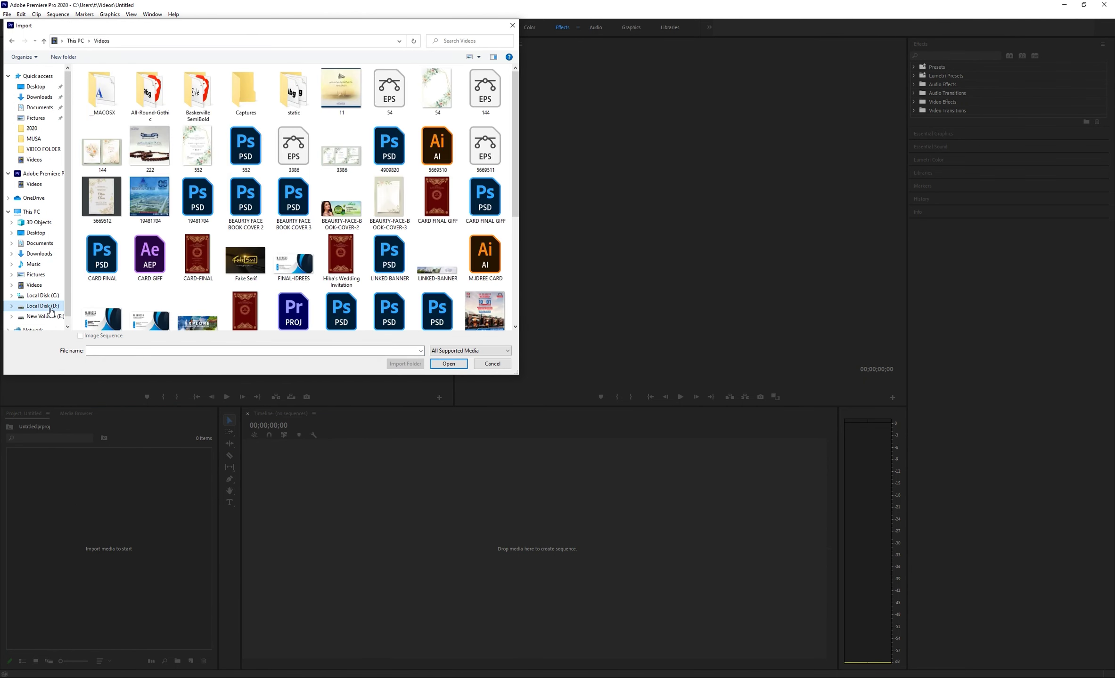
{"action": "left_click", "coordinate": [45, 305]}
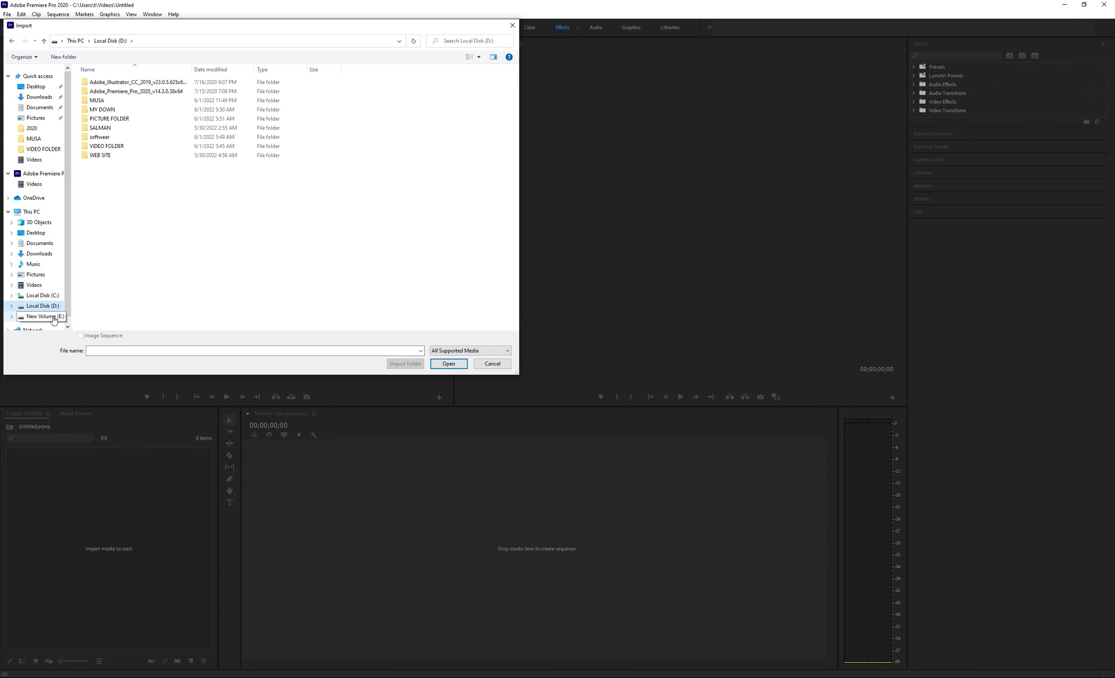
{"action": "left_click", "coordinate": [53, 317]}
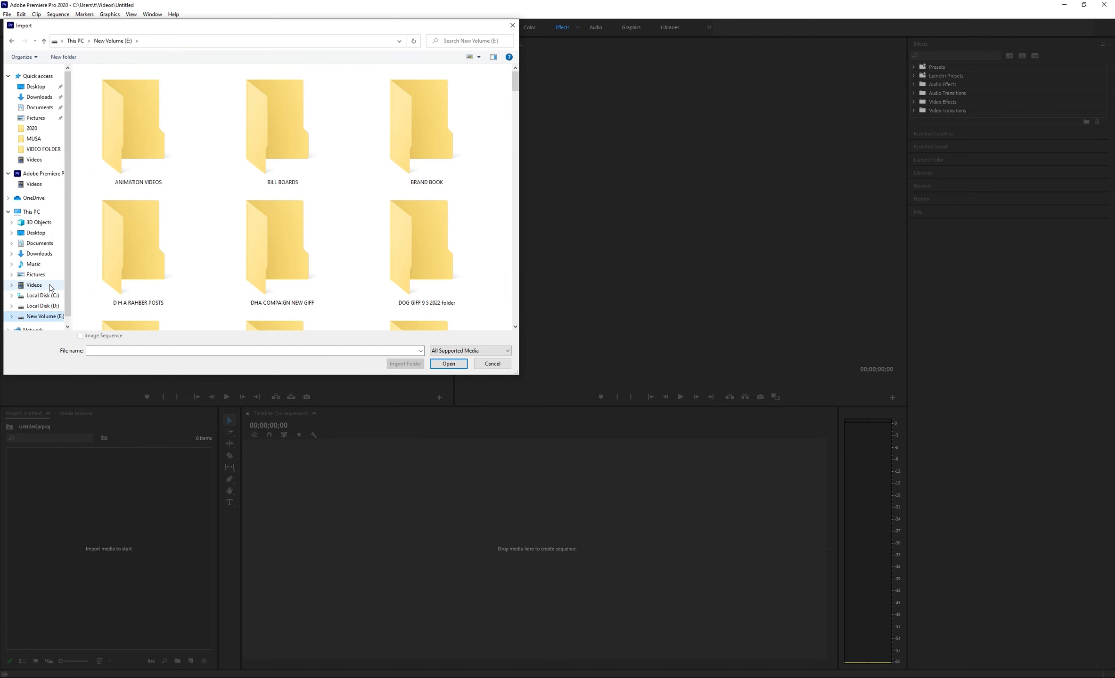
{"action": "scroll", "coordinate": [214, 246], "scroll_direction": "down", "scroll_amount": 2}
{"action": "scroll", "coordinate": [214, 246], "scroll_direction": "down", "scroll_amount": 2}
{"action": "scroll", "coordinate": [223, 244], "scroll_direction": "down", "scroll_amount": 2}
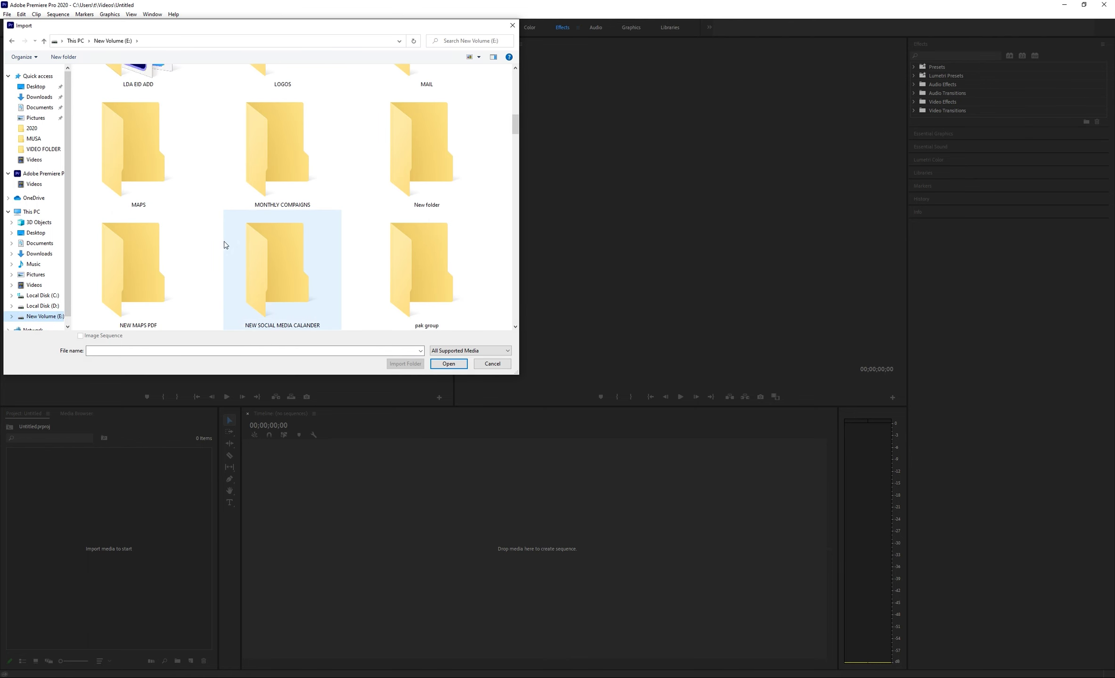
{"action": "scroll", "coordinate": [254, 240], "scroll_direction": "down", "scroll_amount": 2}
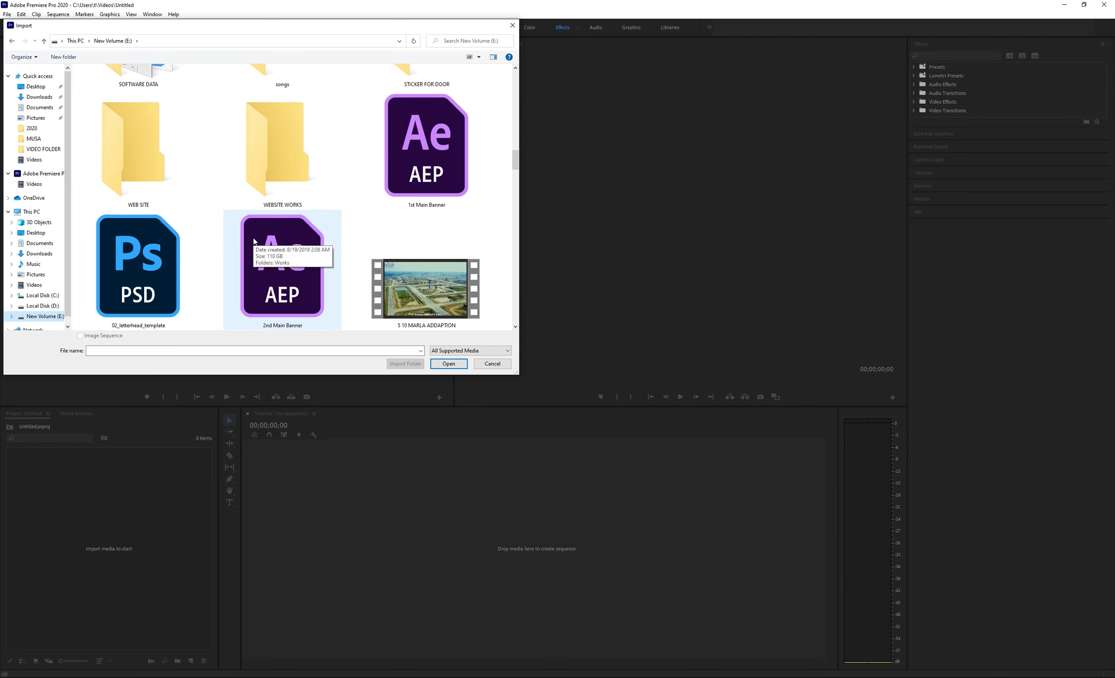
{"action": "double_click", "coordinate": [432, 283]}
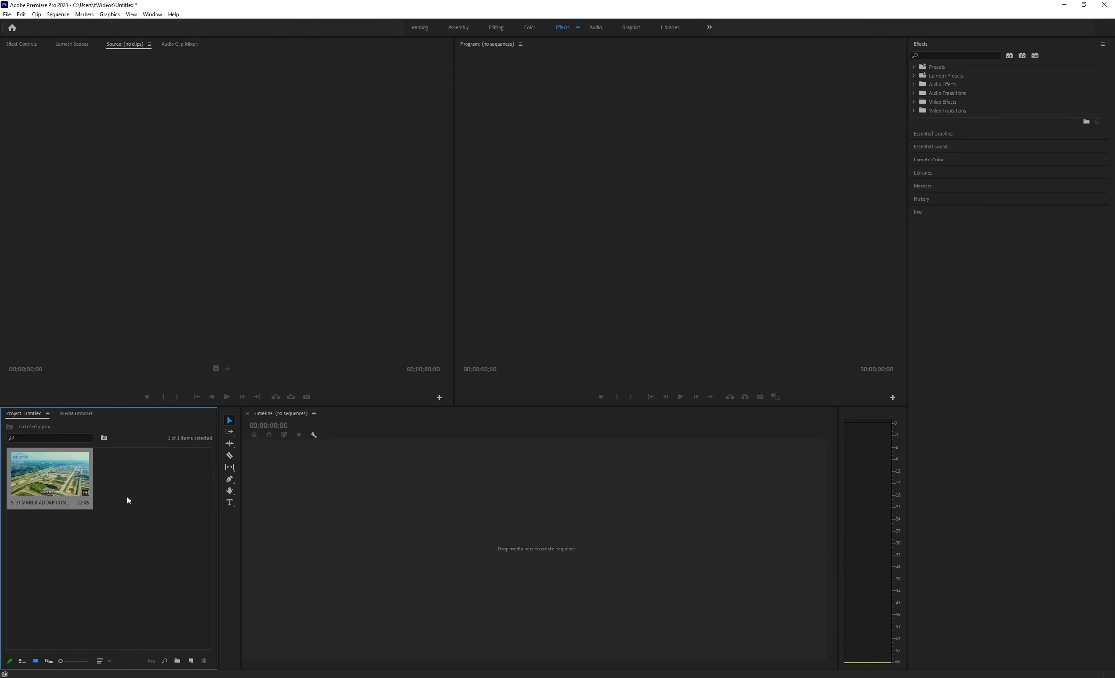
Build a sequence from the 5 10 MARLA ADDAPTION clip on the Timeline and play it back
{"action": "double_click", "coordinate": [70, 477]}
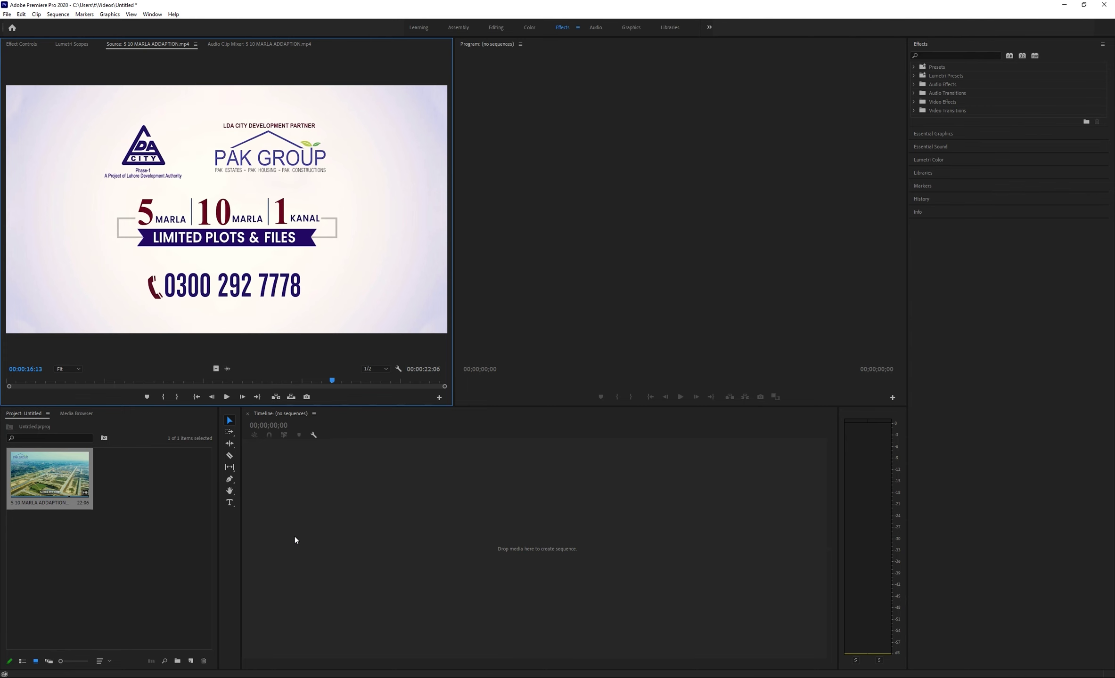
{"action": "left_click_drag", "start_coordinate": [294, 538], "coordinate": [294, 538]}
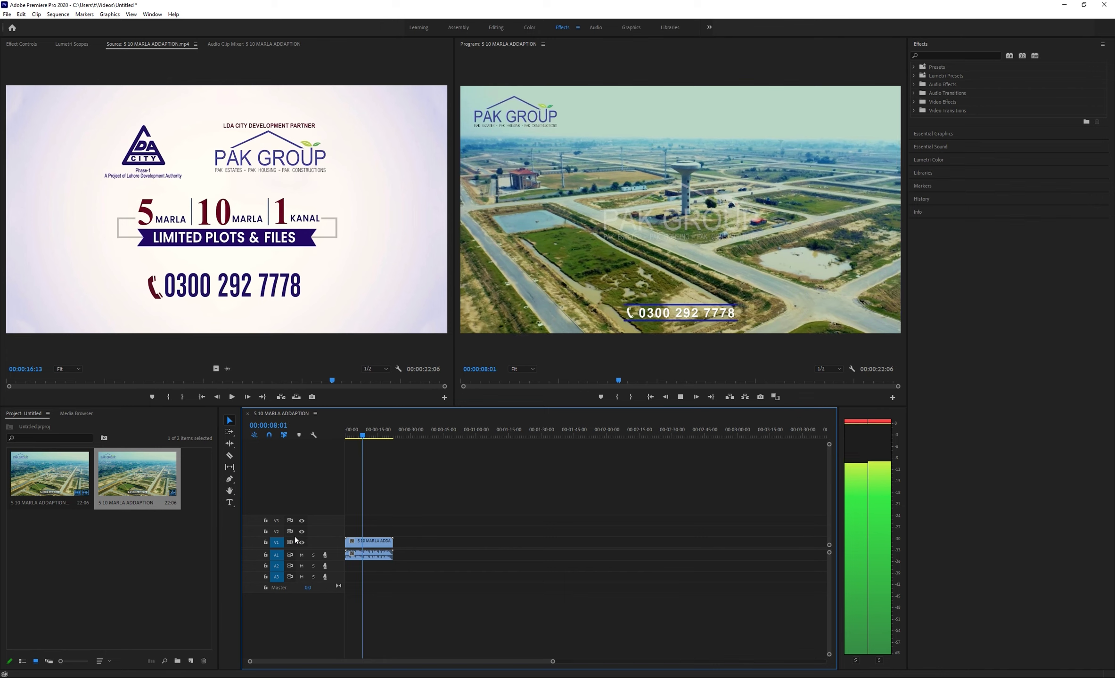
{"action": "key", "text": "space"}
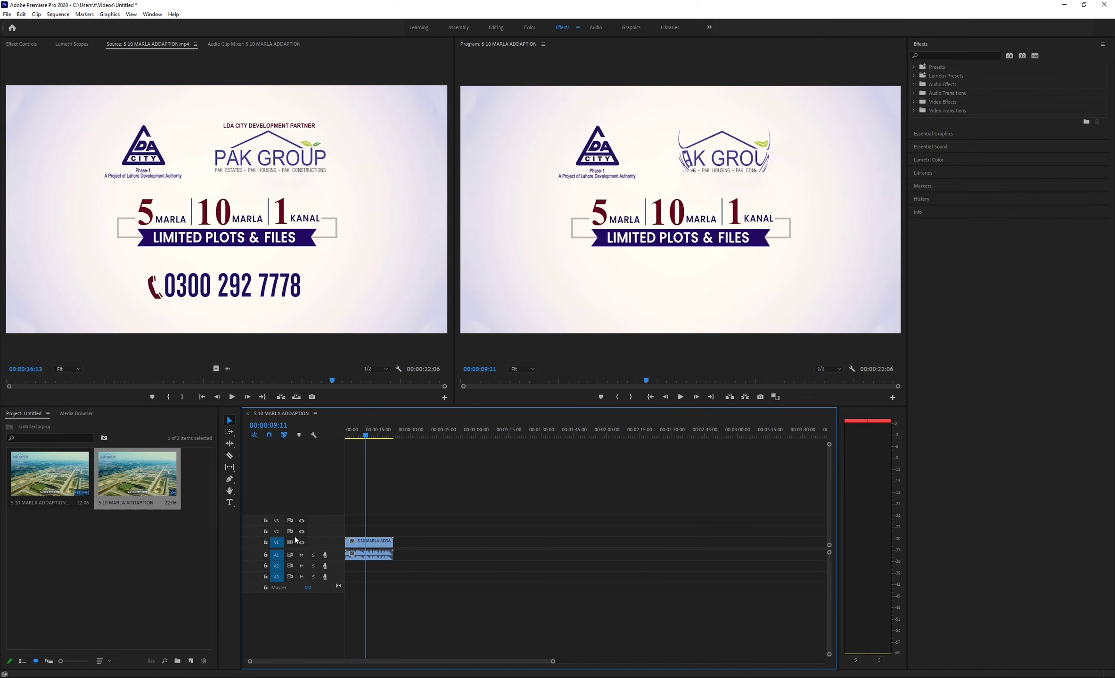
{"action": "key", "text": "space"}
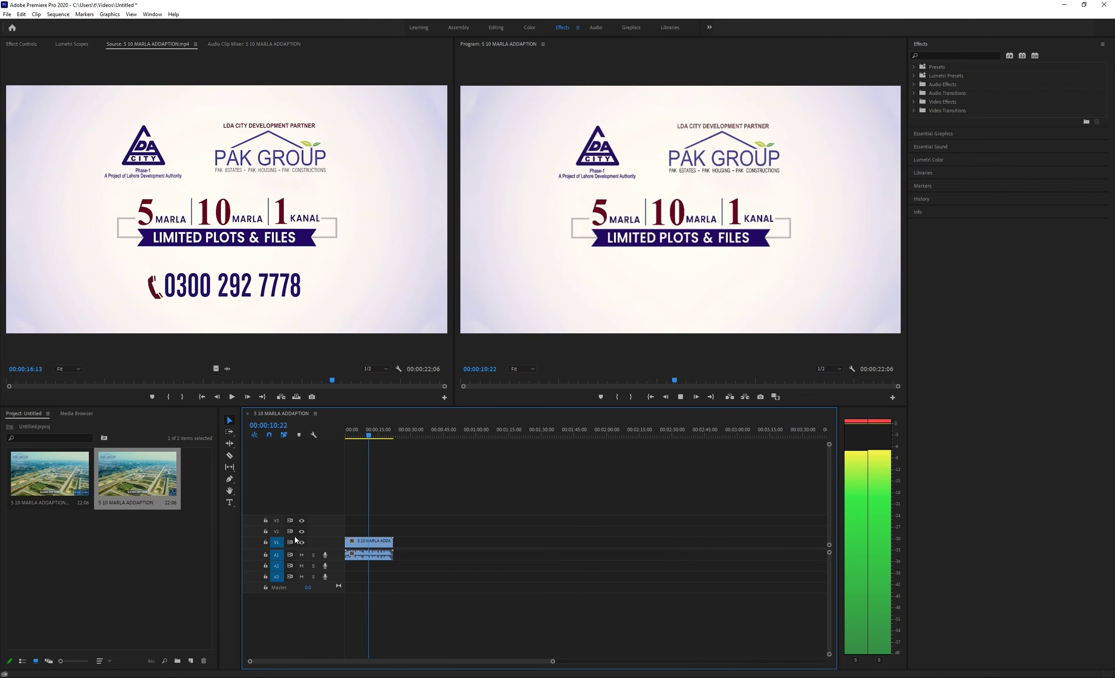
{"action": "key", "text": "space"}
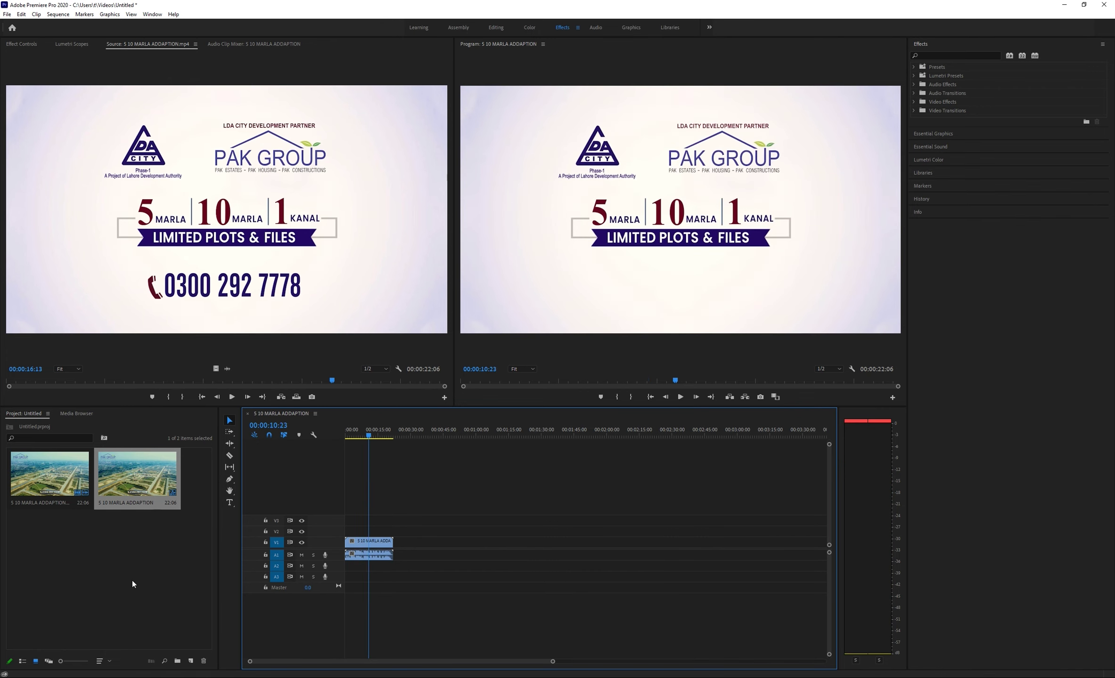
Import the DHA ALL BLOCK VIDEO FINAL clip (47:02) into the project
{"action": "left_click", "coordinate": [143, 554]}
{"action": "double_click", "coordinate": [143, 550]}
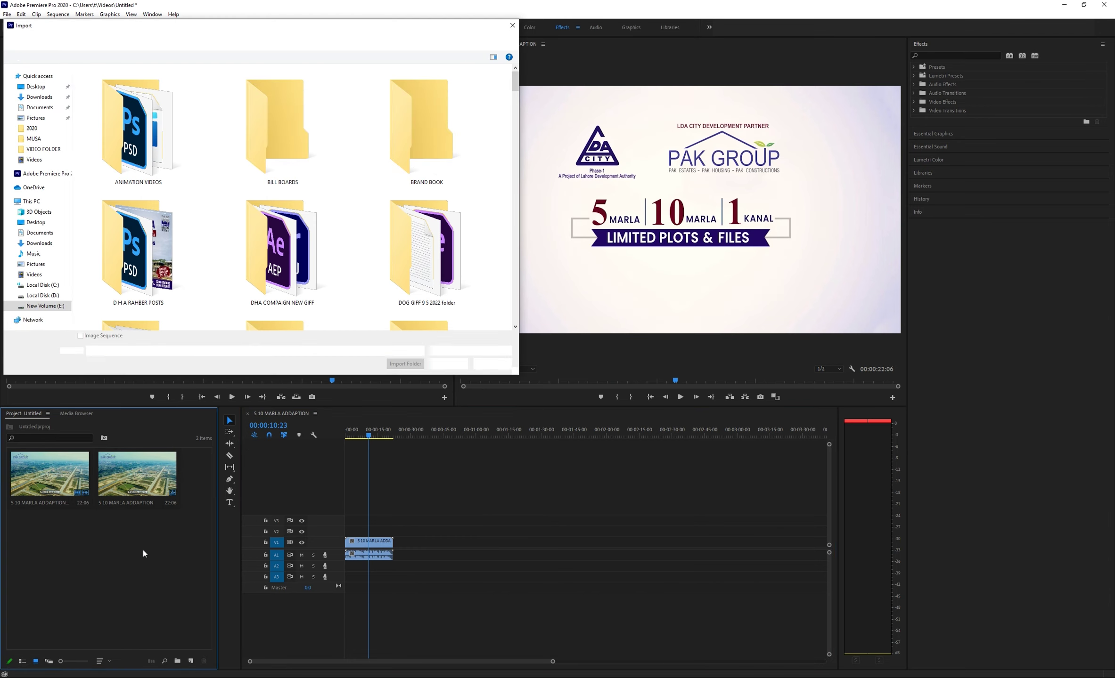
{"action": "scroll", "coordinate": [332, 255], "scroll_direction": "down", "scroll_amount": 2}
{"action": "scroll", "coordinate": [331, 255], "scroll_direction": "down", "scroll_amount": 2}
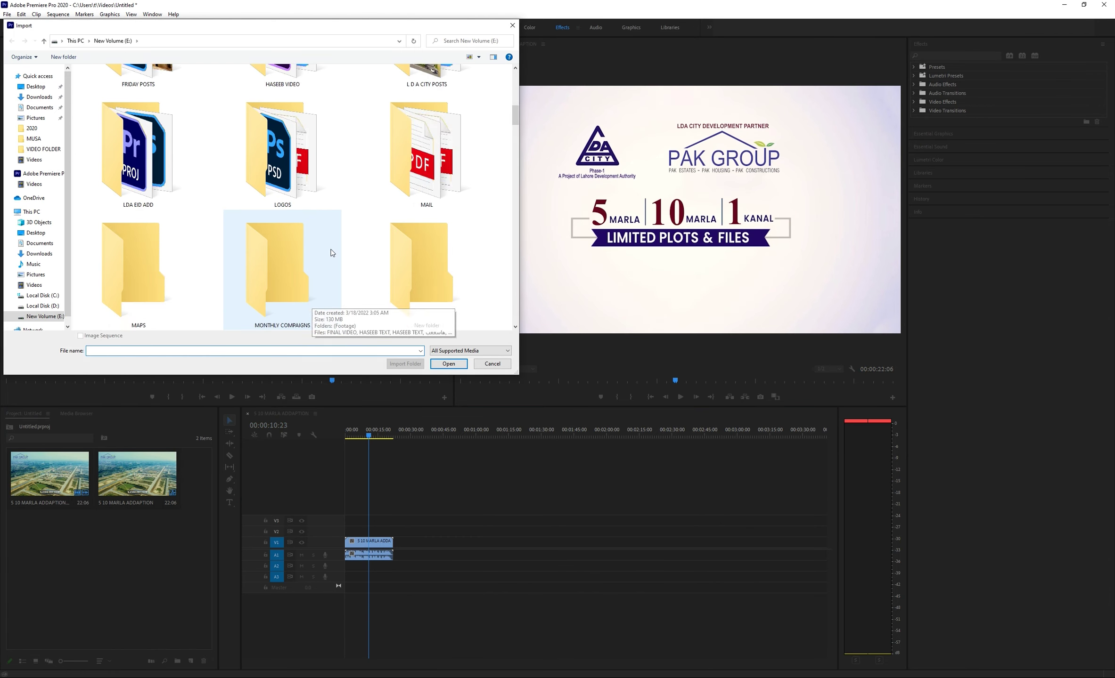
{"action": "scroll", "coordinate": [331, 255], "scroll_direction": "down", "scroll_amount": 2}
{"action": "scroll", "coordinate": [332, 256], "scroll_direction": "down", "scroll_amount": 2}
{"action": "scroll", "coordinate": [331, 255], "scroll_direction": "down", "scroll_amount": 3}
{"action": "scroll", "coordinate": [339, 250], "scroll_direction": "down", "scroll_amount": 3}
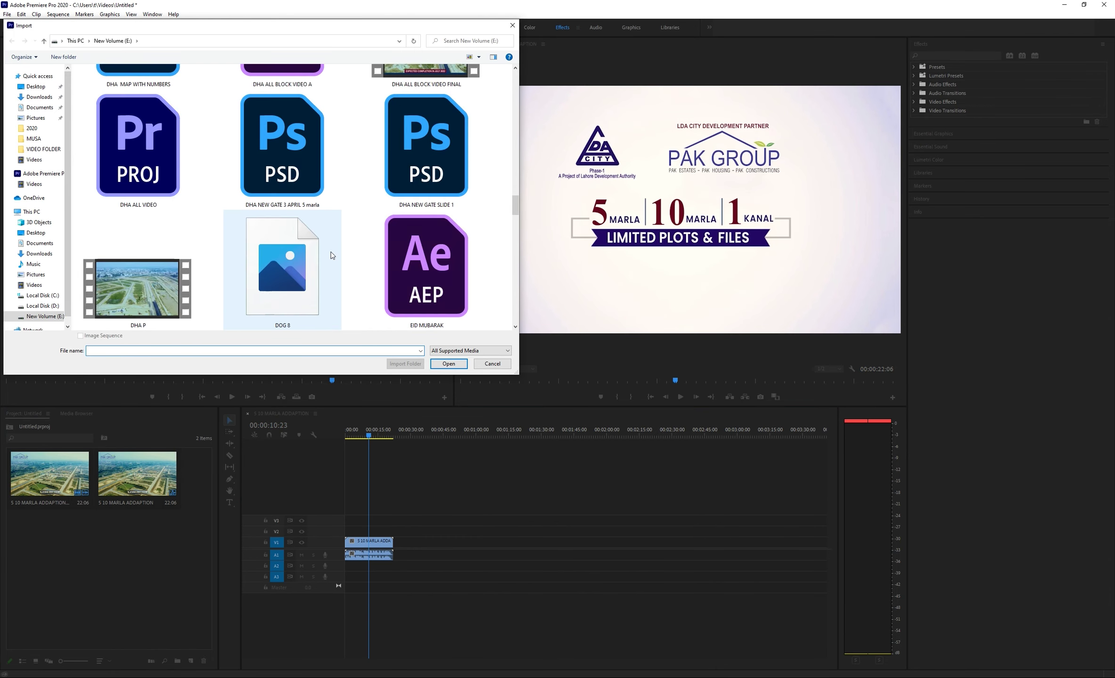
{"action": "double_click", "coordinate": [413, 74]}
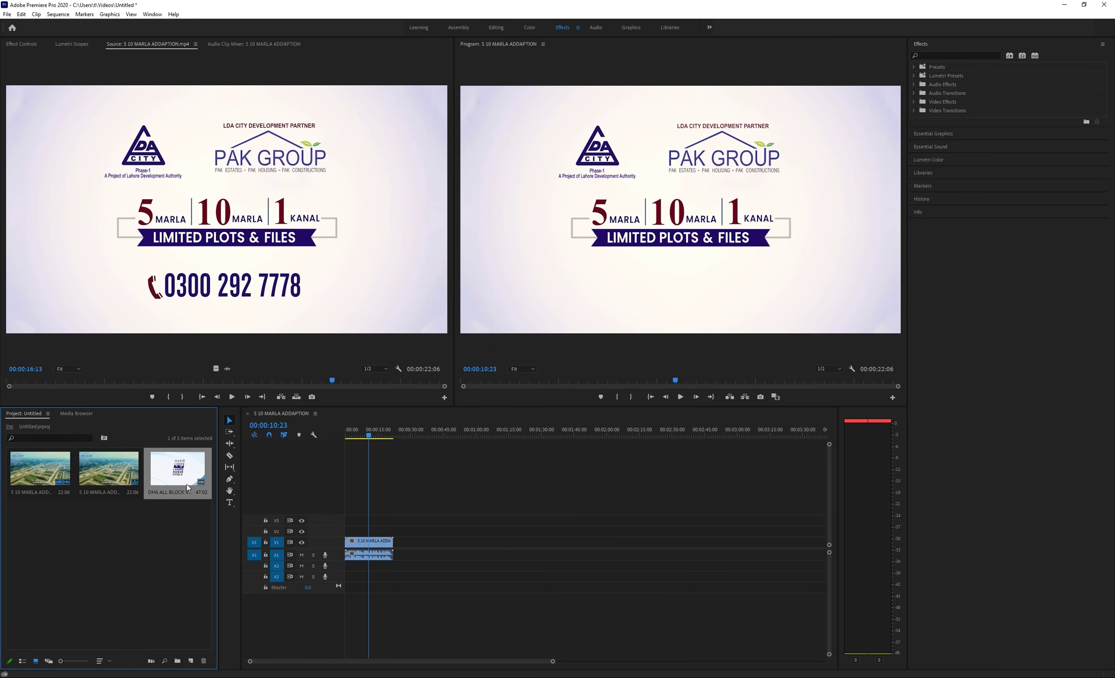
Place the DHA ALL BLOCK VIDEO FINAL clip on V1 after the first clip and play across the cut
{"action": "left_click_drag", "start_coordinate": [187, 488], "coordinate": [220, 343]}
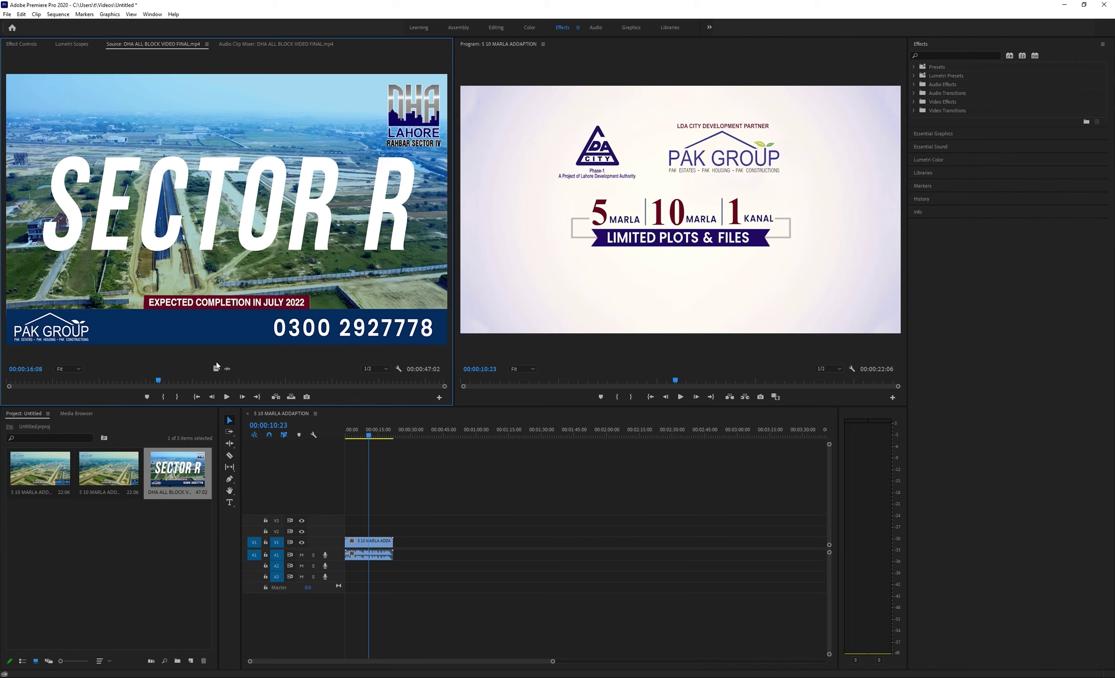
{"action": "mouse_move", "coordinate": [234, 303]}
{"action": "left_mouse_down"}
{"action": "mouse_move", "coordinate": [422, 558]}
{"action": "mouse_move", "coordinate": [397, 560]}
{"action": "left_mouse_up"}
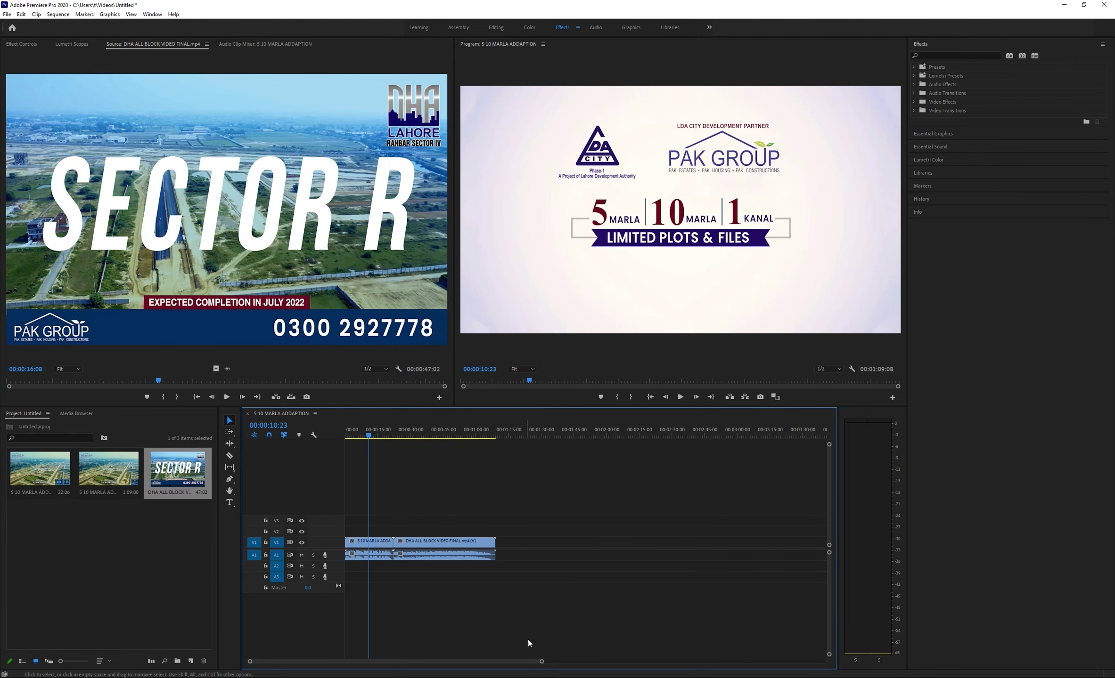
{"action": "left_click_drag", "start_coordinate": [528, 662], "coordinate": [439, 662]}
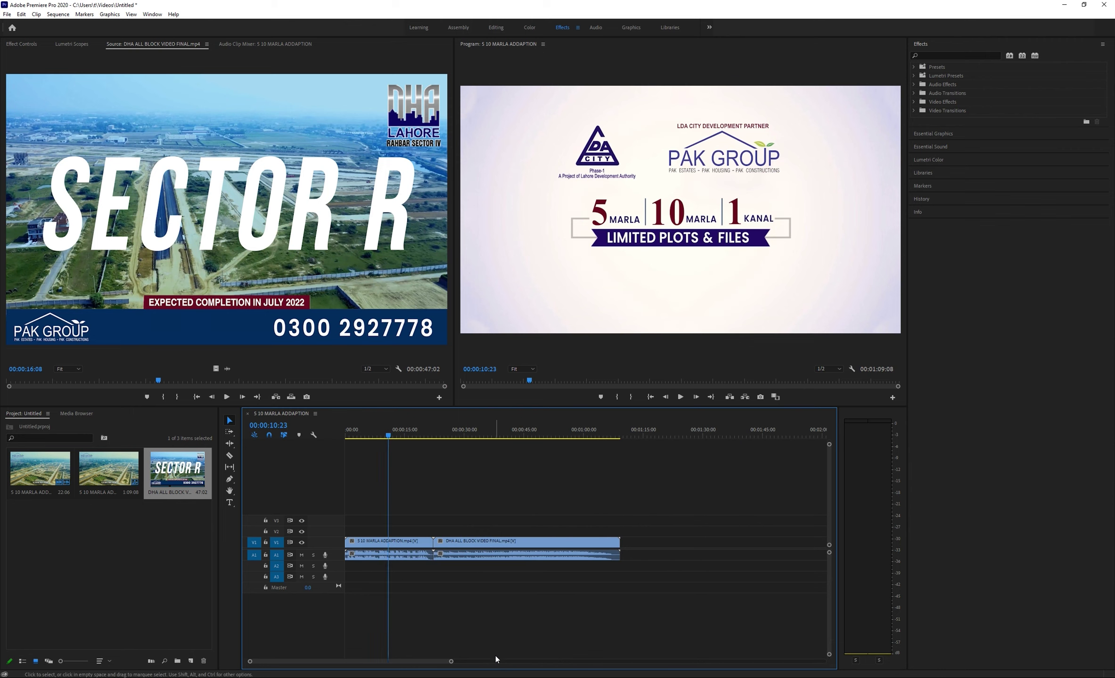
{"action": "key", "text": "space"}
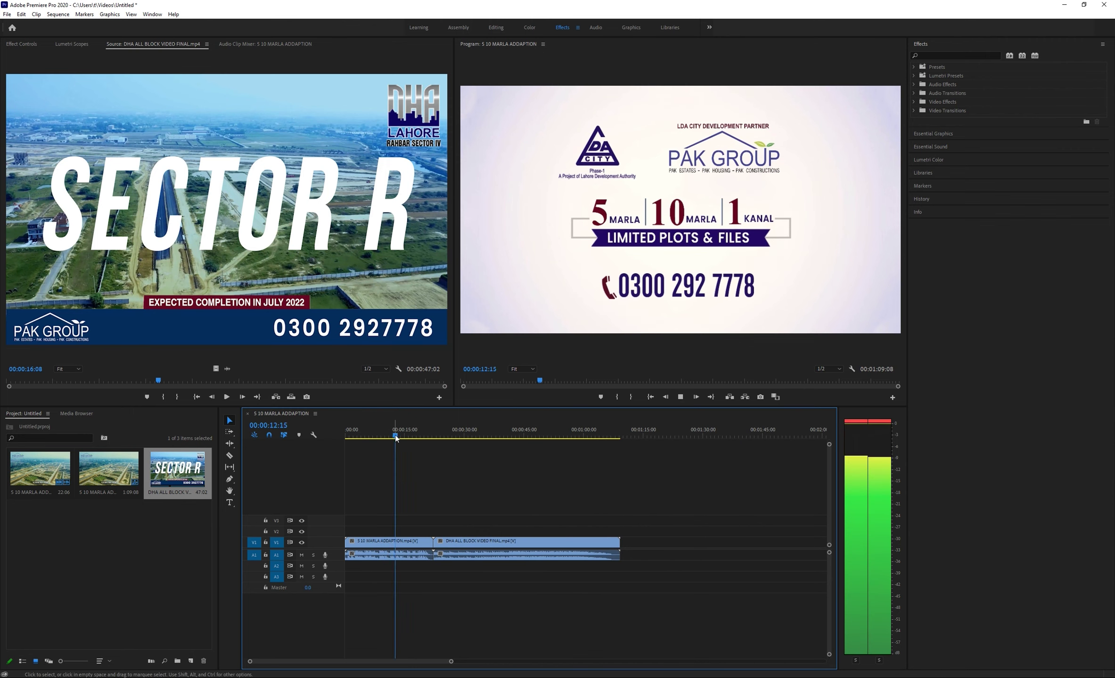
{"action": "left_click", "coordinate": [415, 436]}
{"action": "left_click_drag", "start_coordinate": [420, 437], "coordinate": [425, 437]}
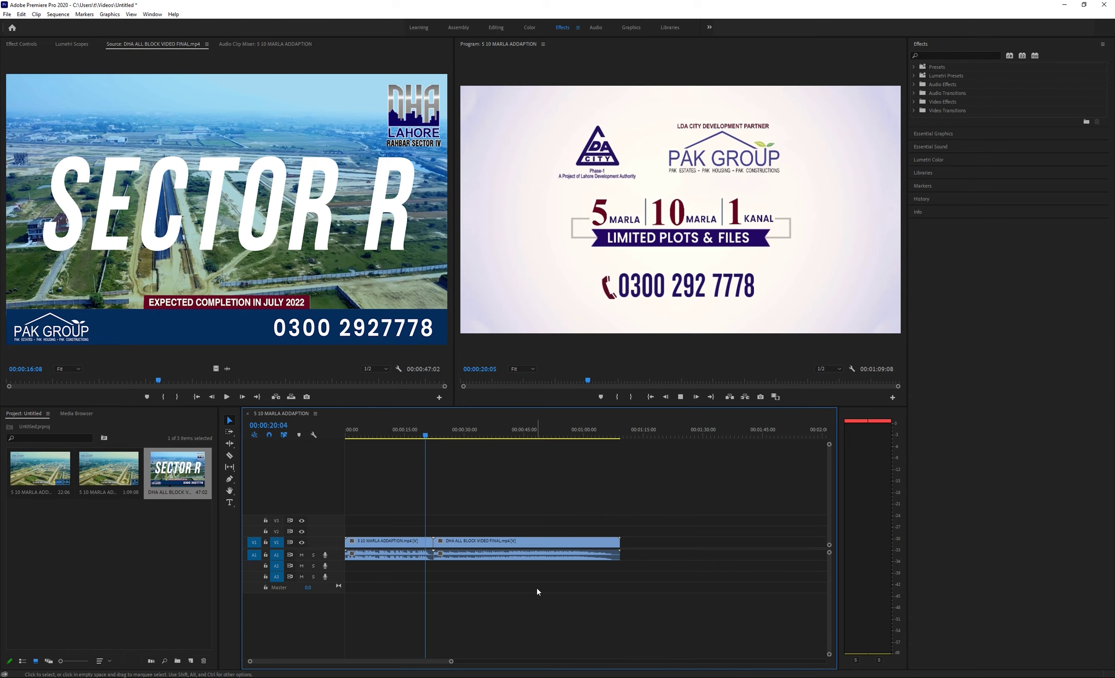
{"action": "key", "text": "space"}
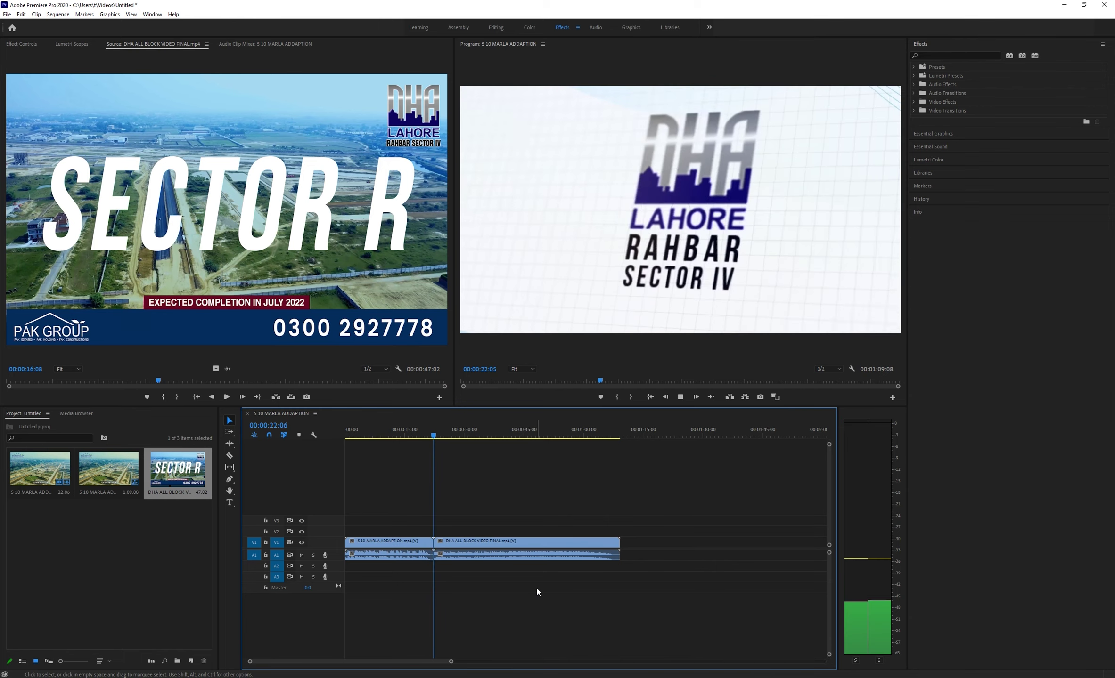
{"action": "key", "text": "space"}
{"action": "key", "text": "space"}
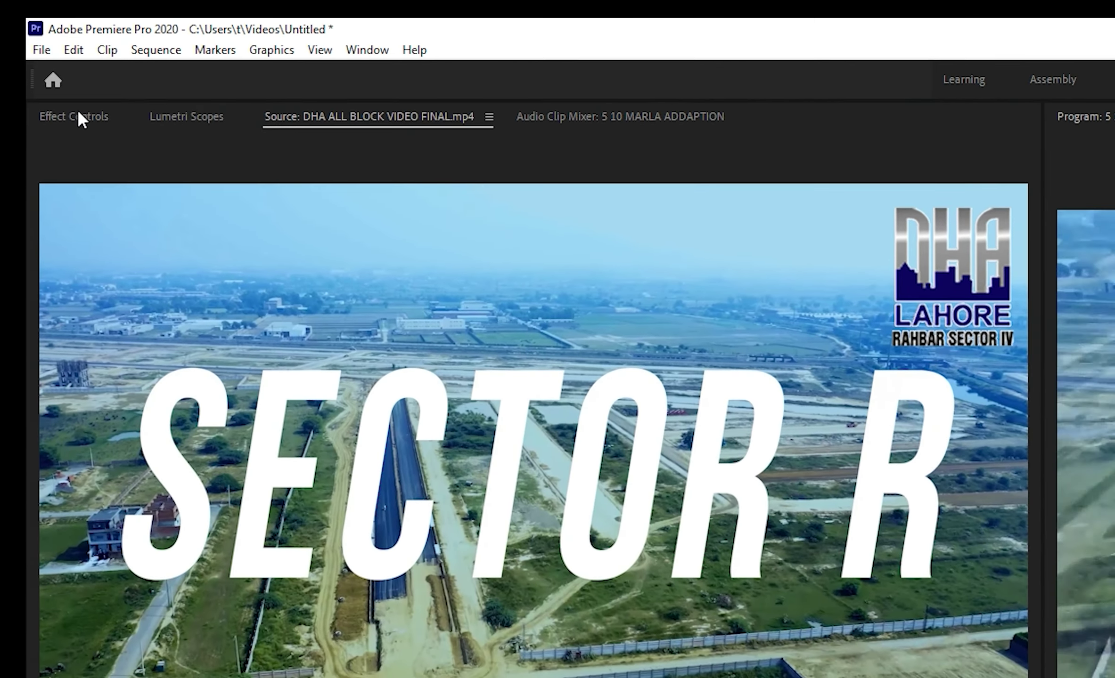
Show the DHA clip's Motion properties and try Scale values of 90, 70 and 50
{"action": "left_click", "coordinate": [73, 113]}
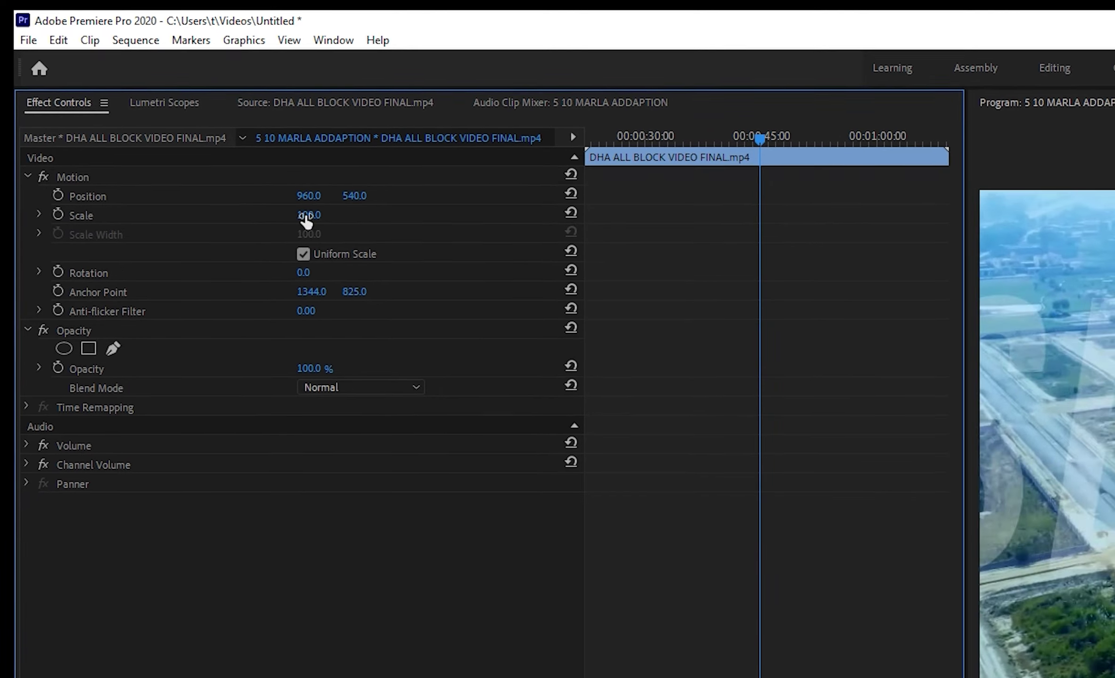
{"action": "left_click", "coordinate": [309, 220]}
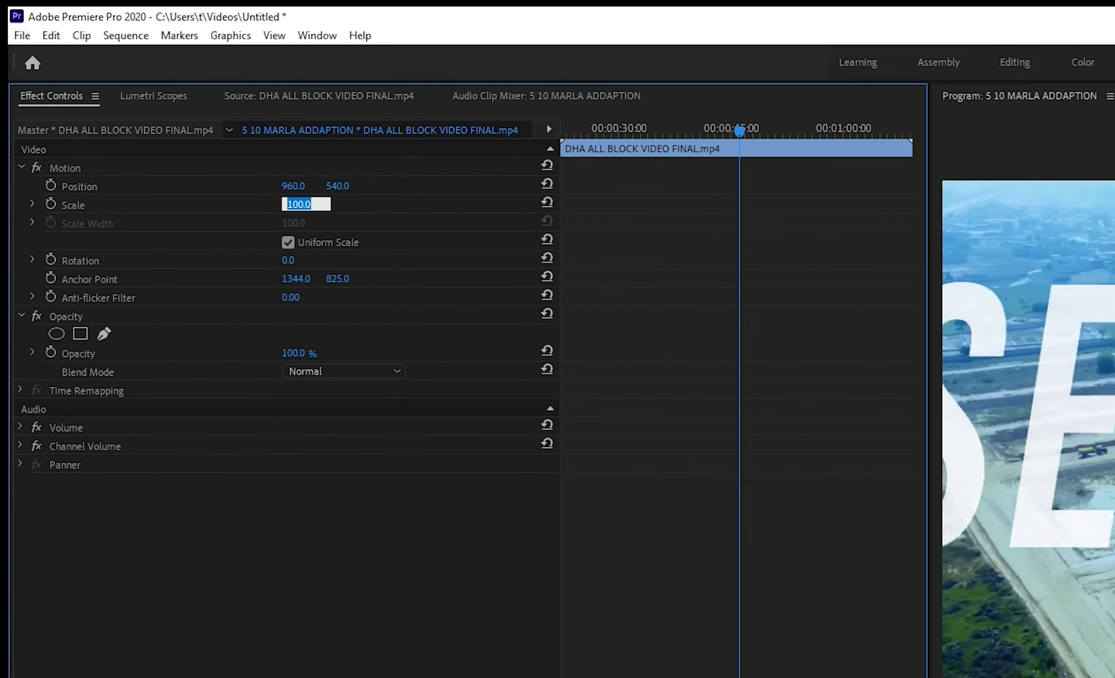
{"action": "type", "text": "90"}
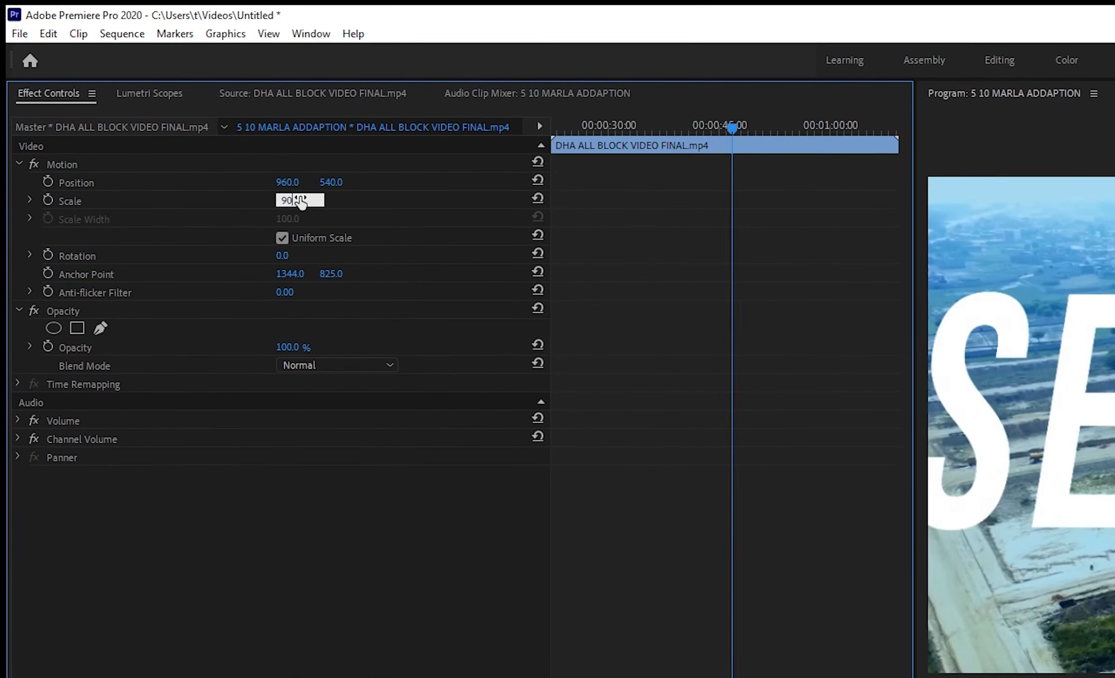
{"action": "key", "text": "Return"}
{"action": "left_click", "coordinate": [272, 190]}
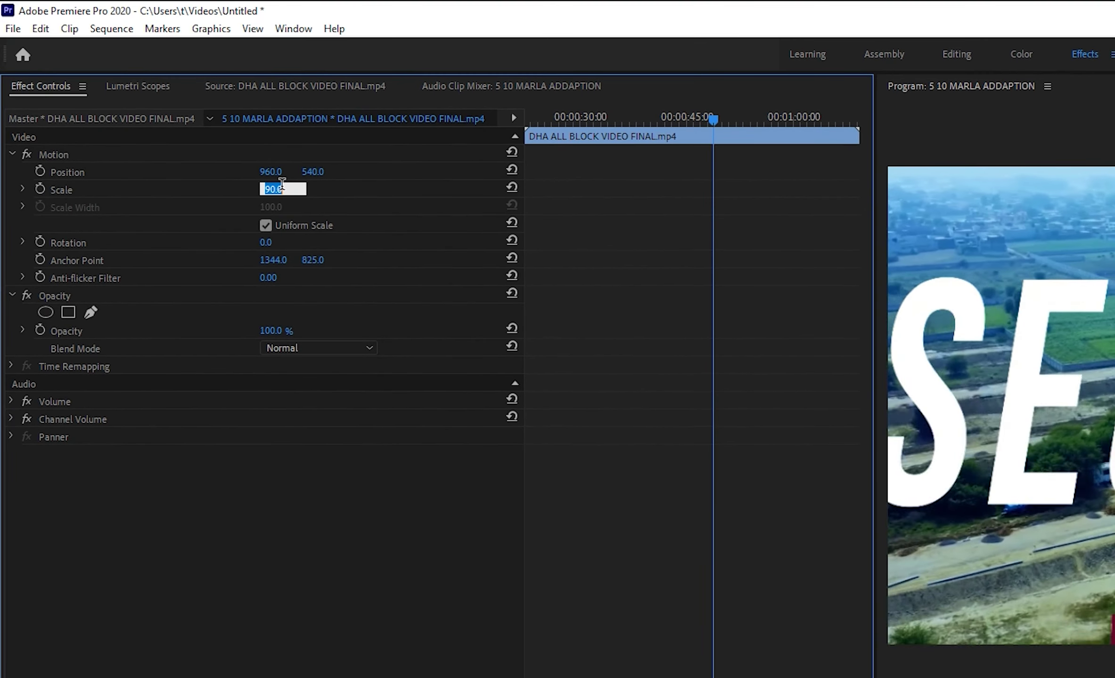
{"action": "type", "text": "70"}
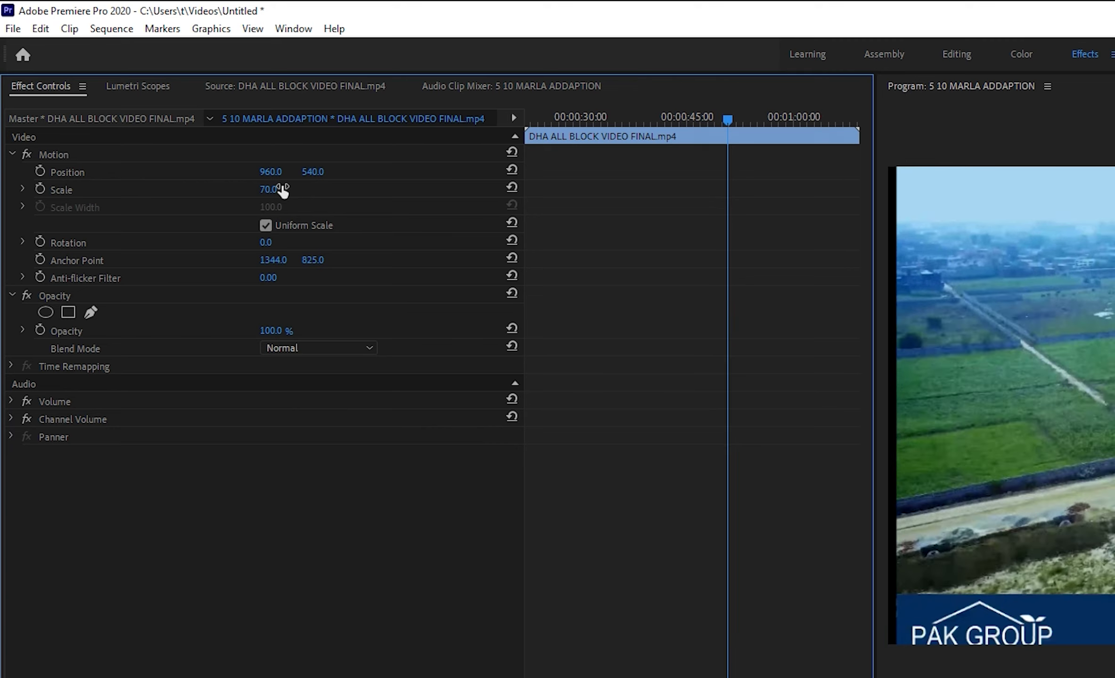
{"action": "key", "text": "Return"}
{"action": "left_click", "coordinate": [283, 187]}
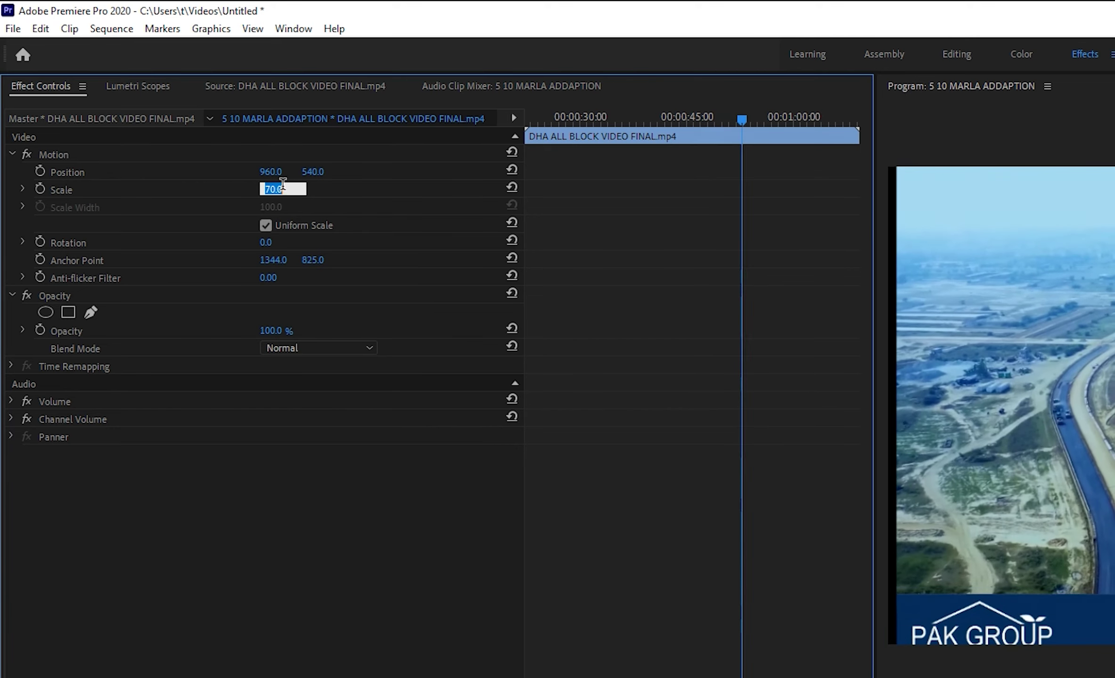
{"action": "type", "text": "50"}
{"action": "key", "text": "Return"}
Refine the clip's Scale through 60, 65 and 70, settling at 73
{"action": "left_click", "coordinate": [282, 189]}
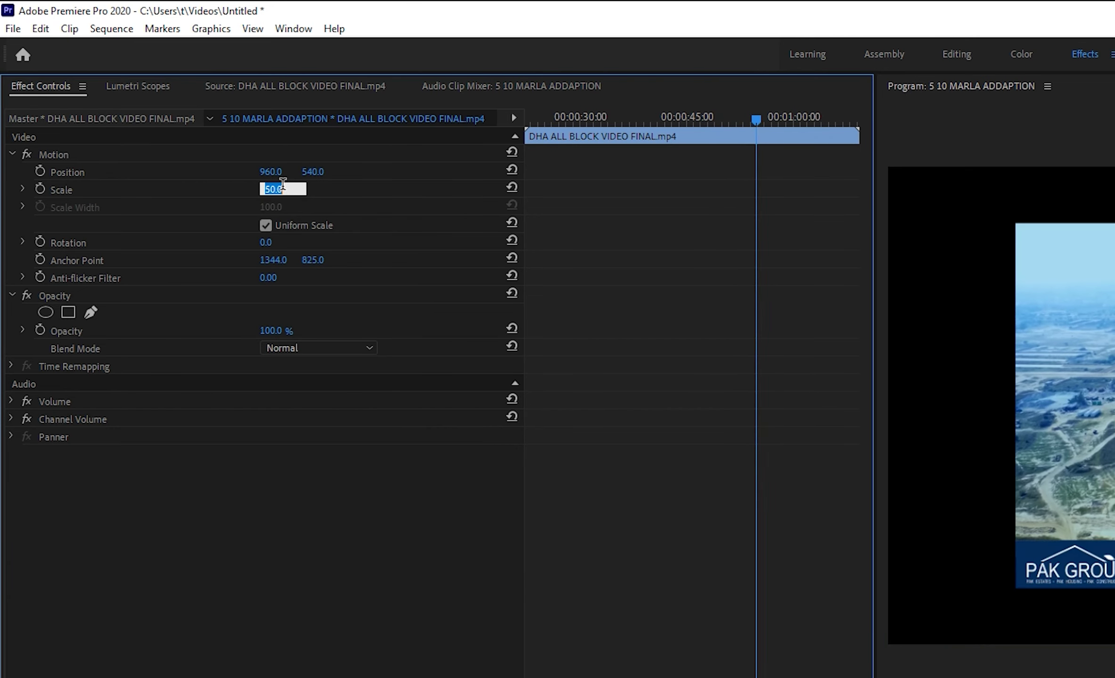
{"action": "type", "text": "0"}
{"action": "key", "text": "Return"}
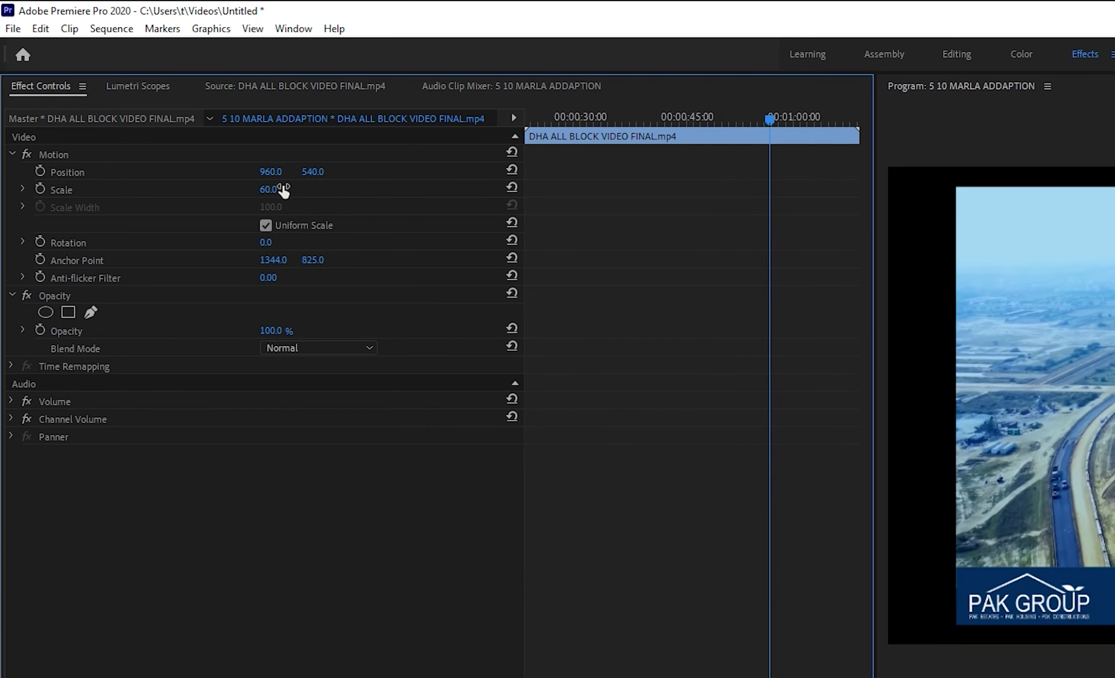
{"action": "type", "text": "65"}
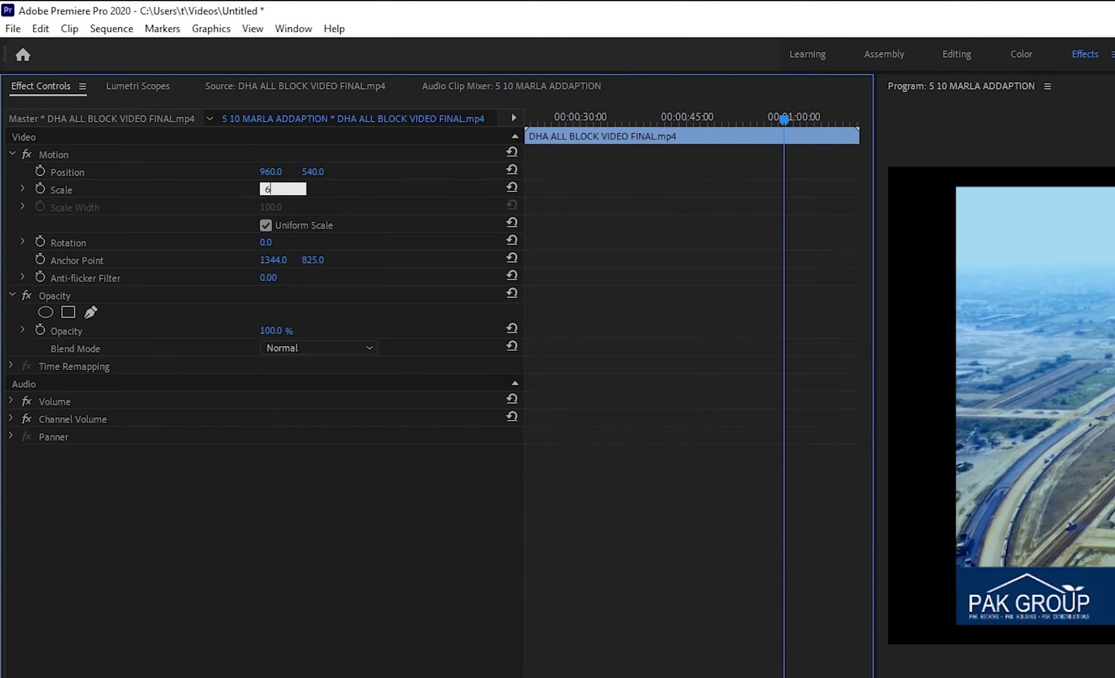
{"action": "key", "text": "Return"}
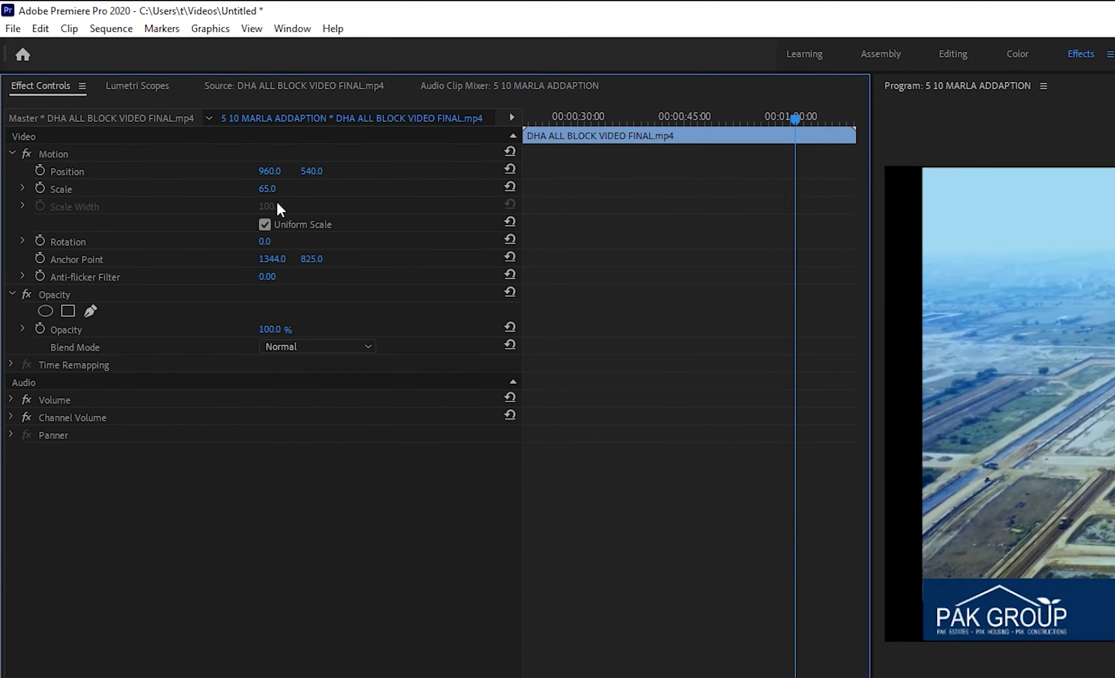
{"action": "left_click", "coordinate": [280, 189]}
{"action": "type", "text": "70"}
{"action": "key", "text": "Return"}
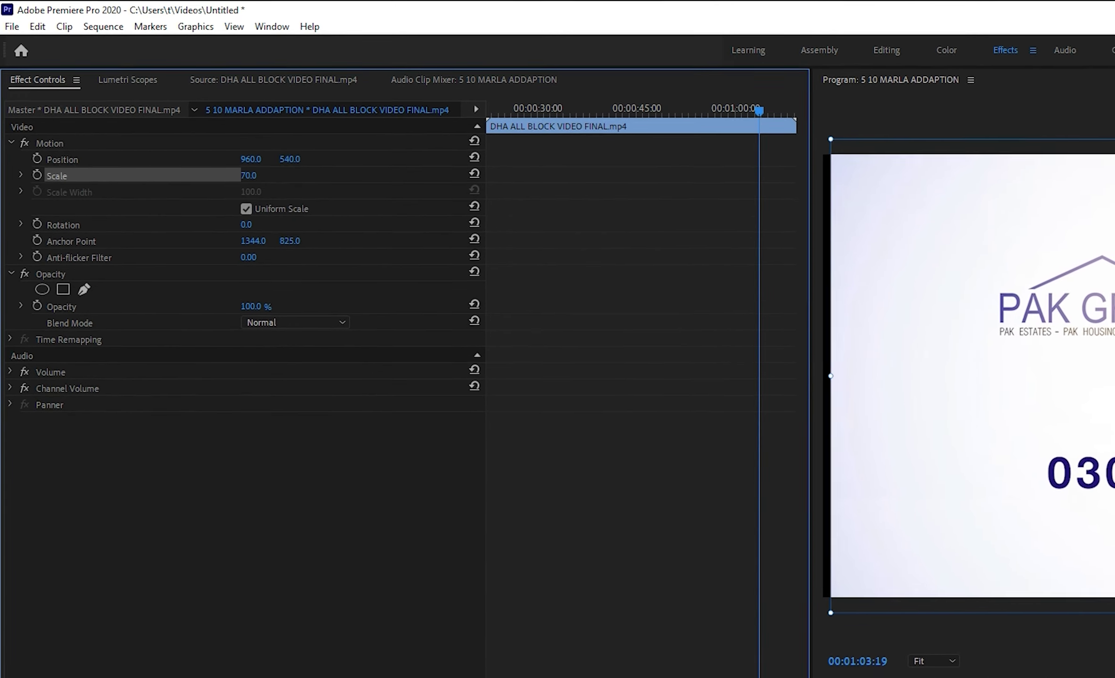
{"action": "left_click", "coordinate": [255, 167]}
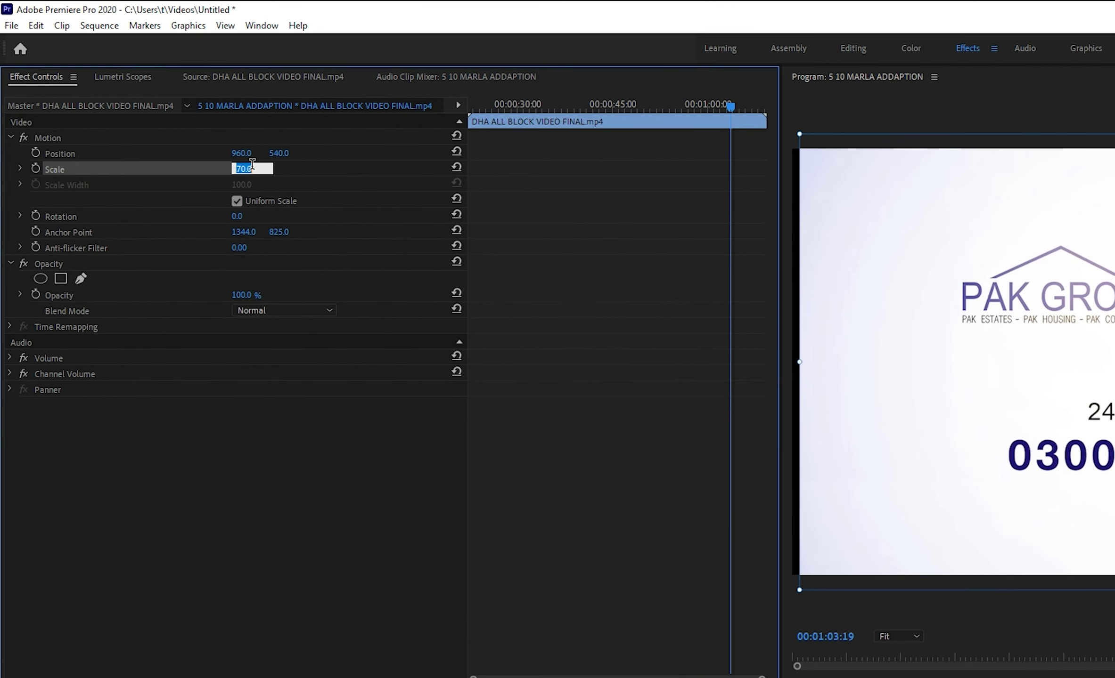
{"action": "type", "text": "73"}
{"action": "key", "text": "Return"}
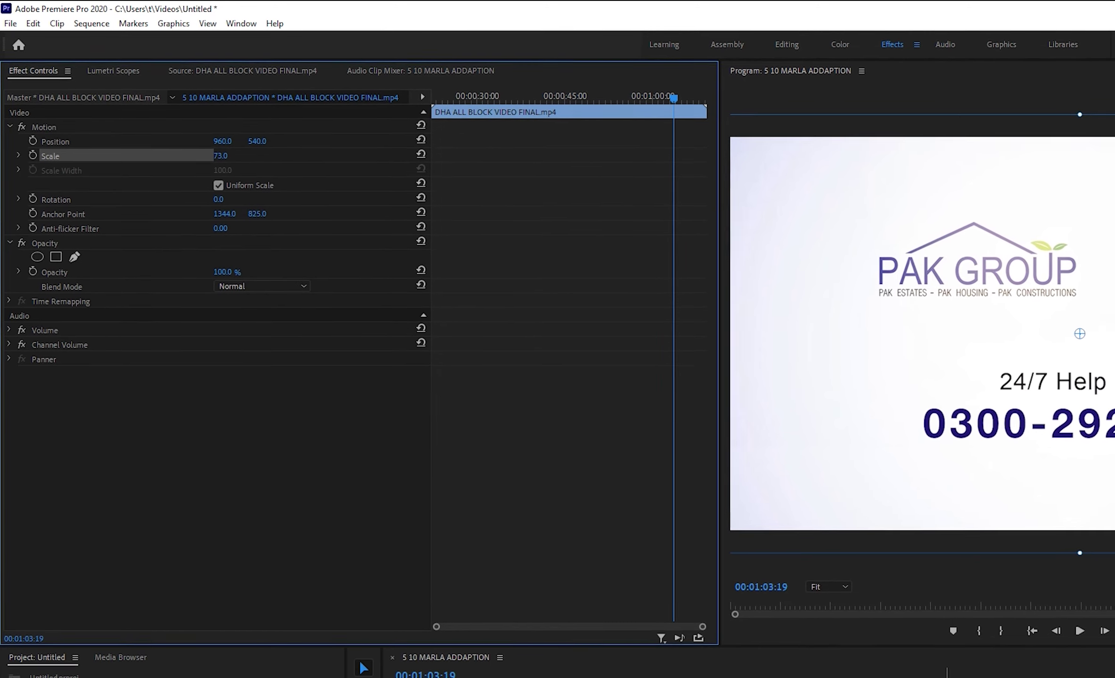
Raise the DHA clip's vertical position to 487.0, then deselect the clip
{"action": "left_click_drag", "start_coordinate": [801, 671], "coordinate": [711, 656]}
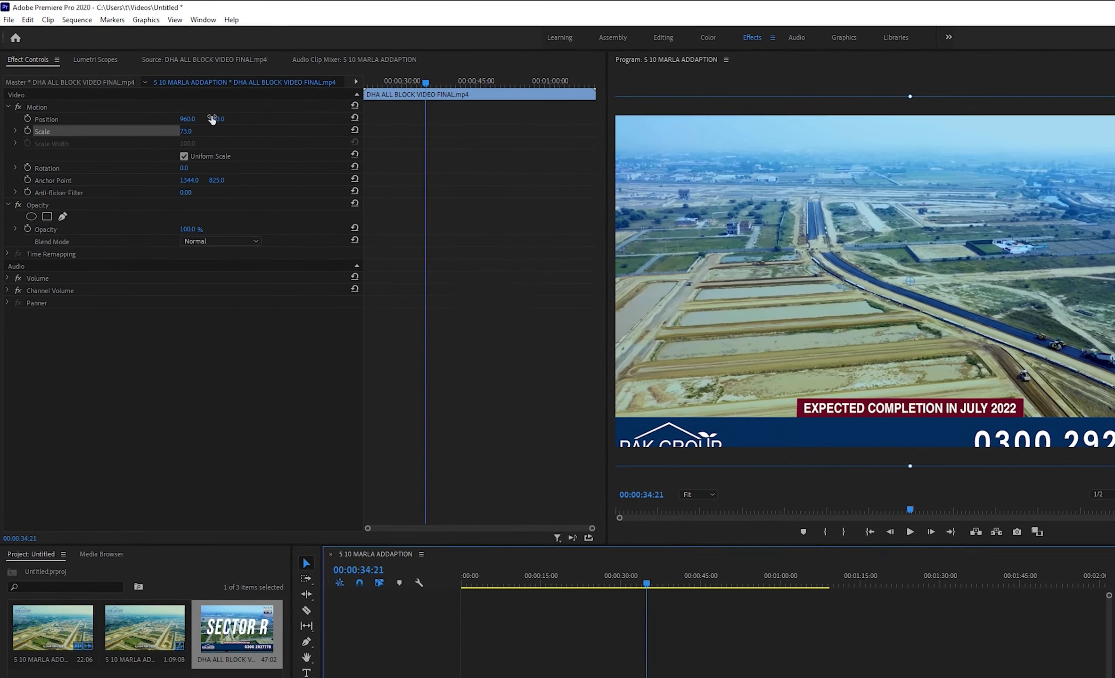
{"action": "mouse_move", "coordinate": [212, 119]}
{"action": "left_mouse_down"}
{"action": "mouse_move", "coordinate": [198, 120]}
{"action": "mouse_move", "coordinate": [201, 108]}
{"action": "left_mouse_up"}
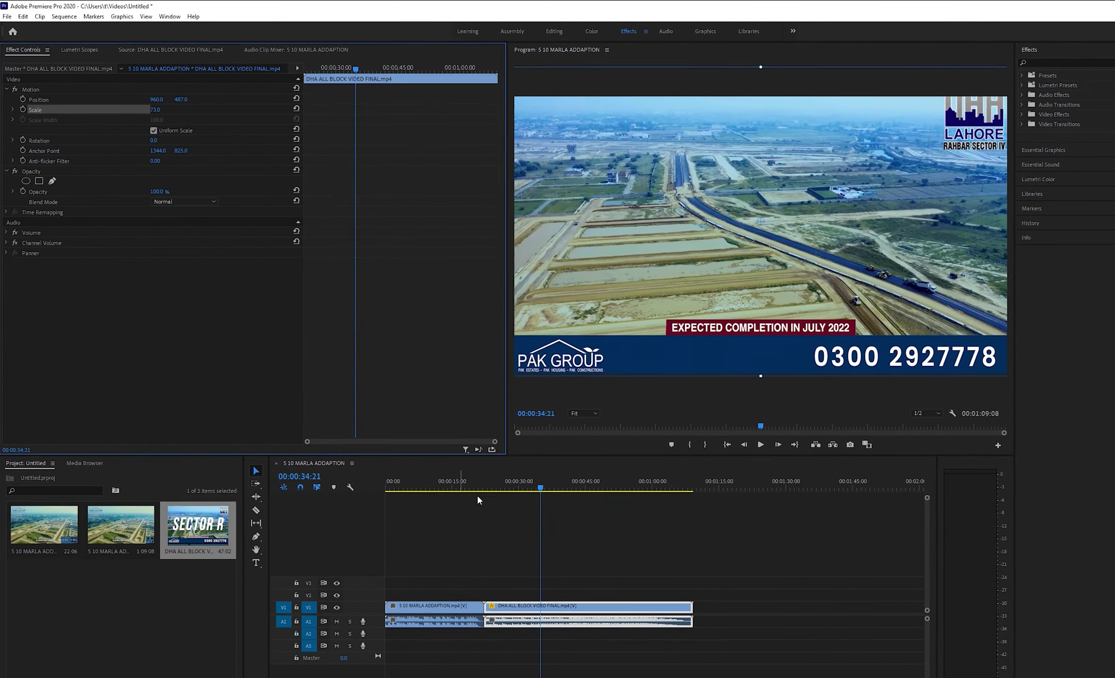
{"action": "left_click", "coordinate": [456, 467]}
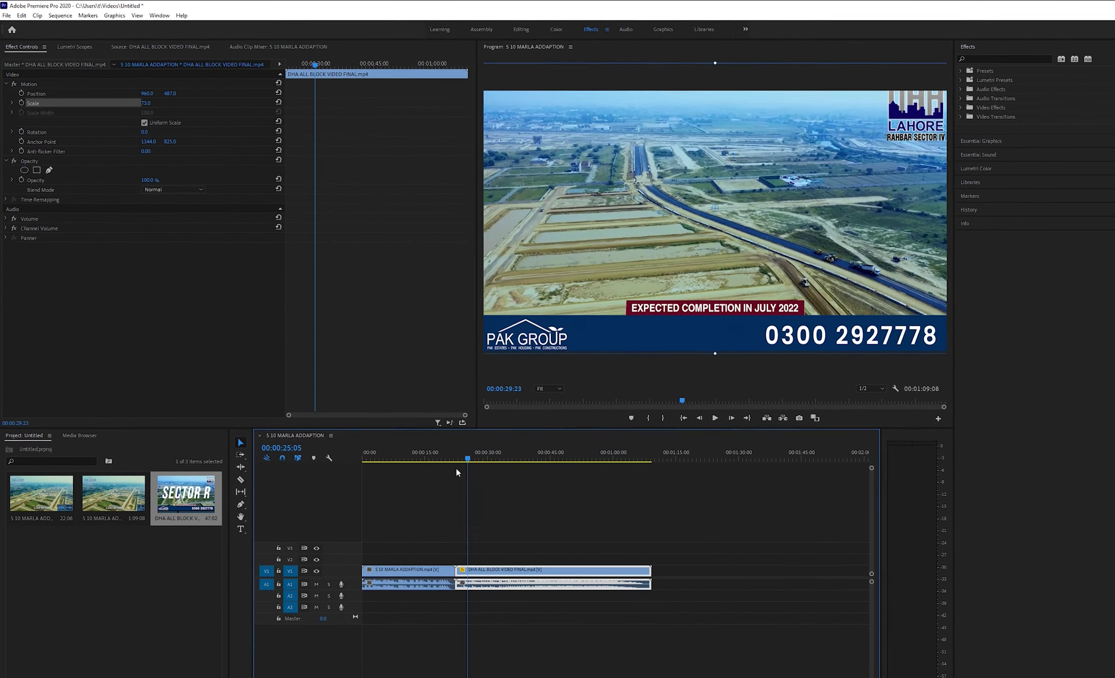
{"action": "left_click", "coordinate": [518, 504]}
Play across the cut, magnify the timeline and park the playhead at 00:00:21:03
{"action": "left_click", "coordinate": [465, 469]}
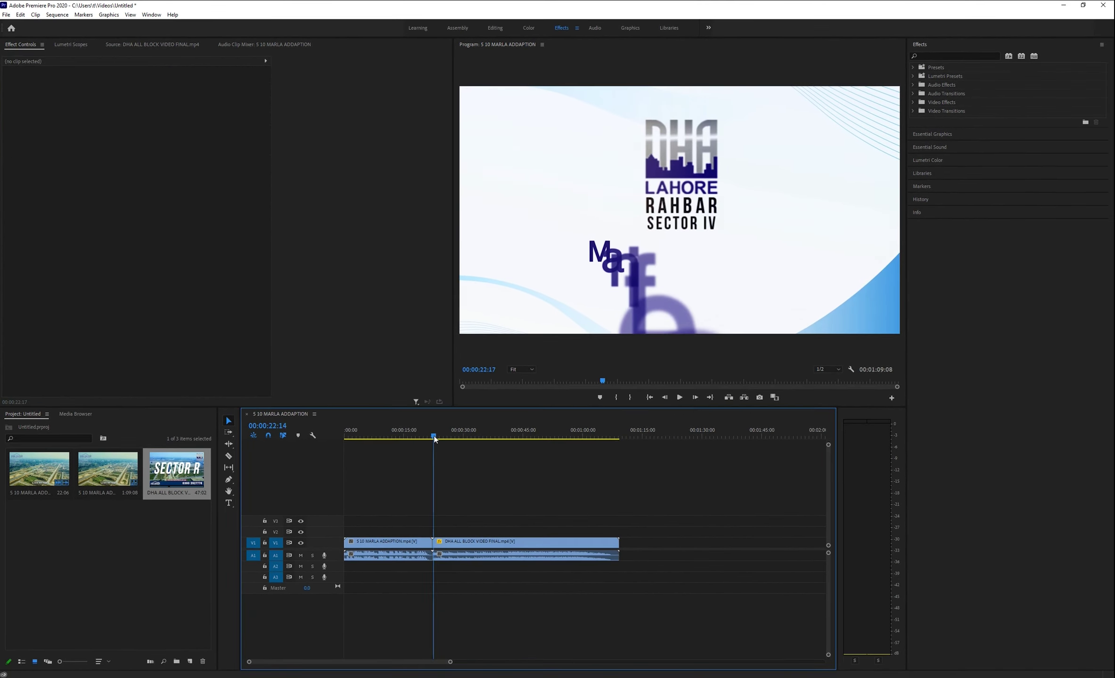
{"action": "left_click_drag", "start_coordinate": [438, 441], "coordinate": [428, 435]}
{"action": "key", "text": "space"}
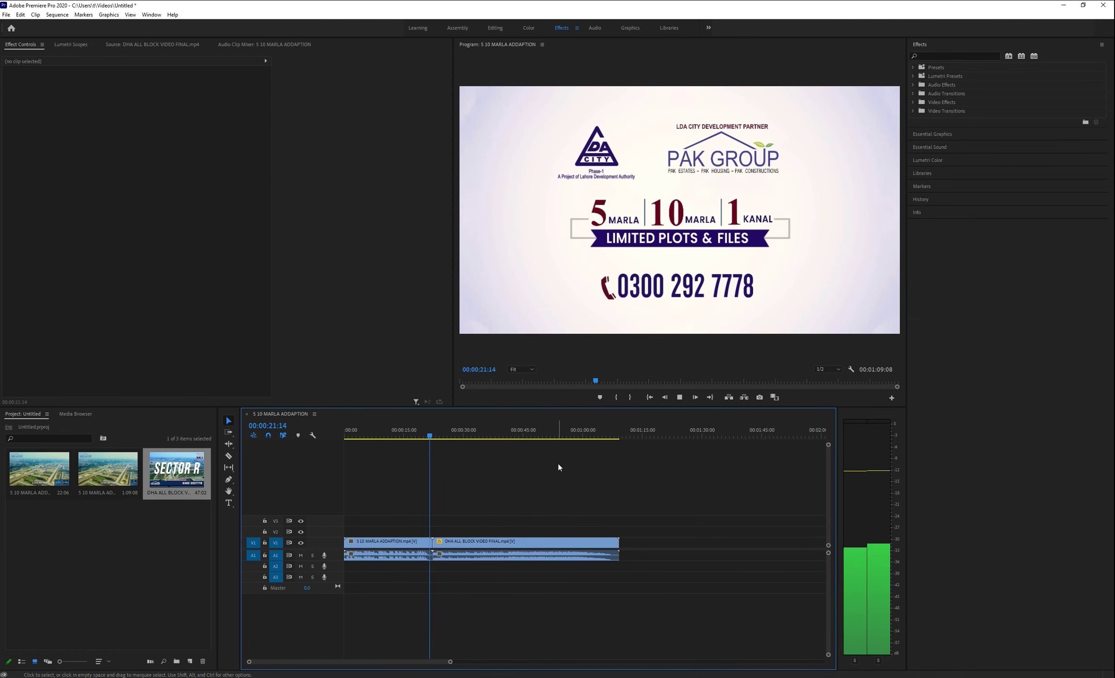
{"action": "key", "text": "space"}
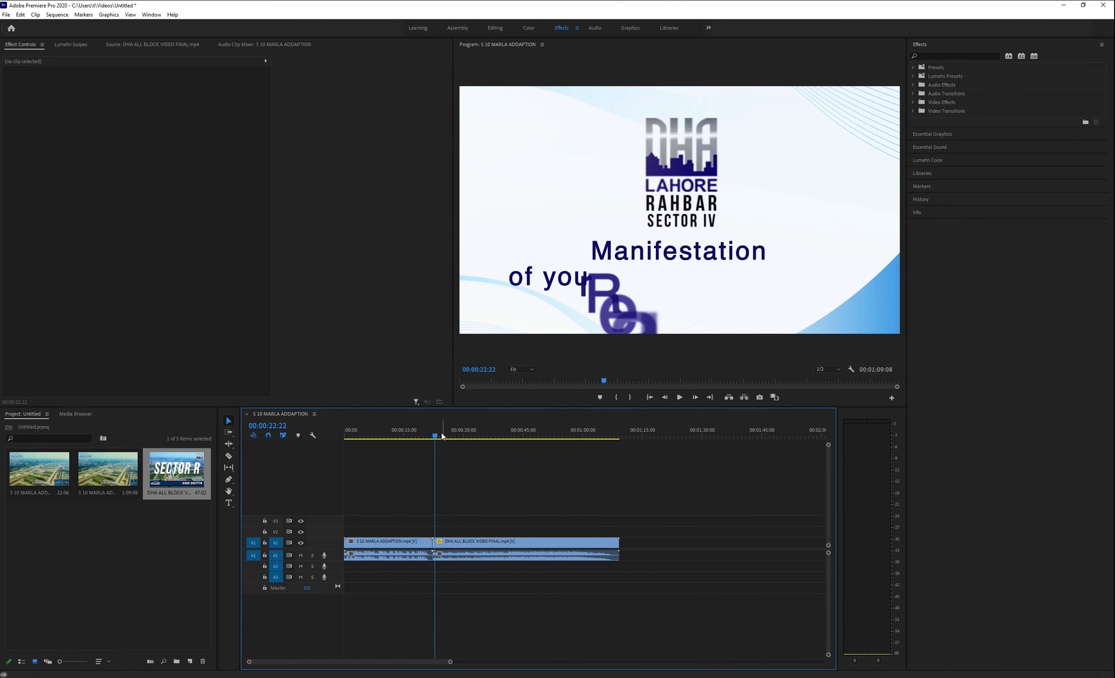
{"action": "left_click_drag", "start_coordinate": [449, 663], "coordinate": [365, 663]}
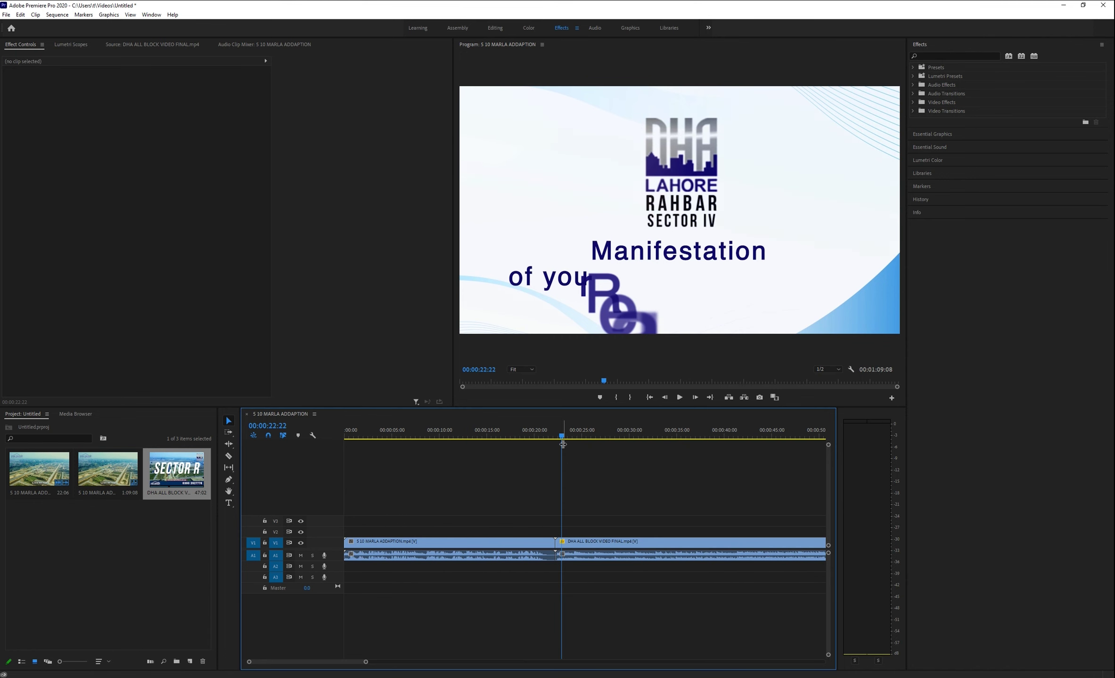
{"action": "left_click_drag", "start_coordinate": [564, 439], "coordinate": [547, 438]}
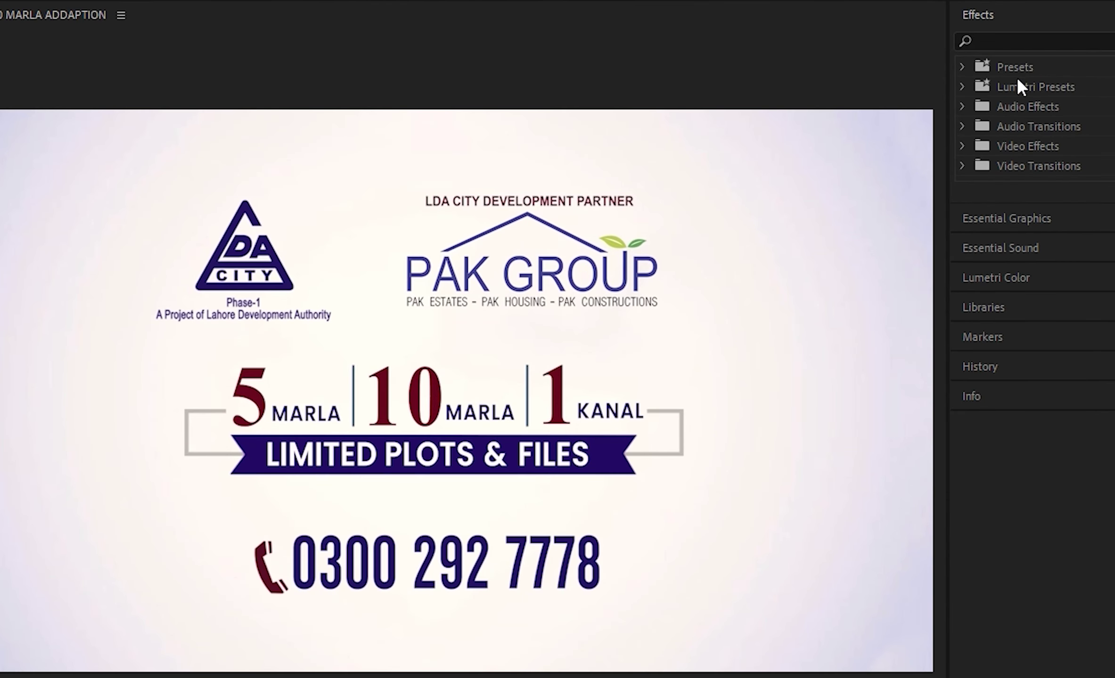
Make Cross Dissolve from Video Transitions > Dissolve the default transition
{"action": "left_click", "coordinate": [963, 166]}
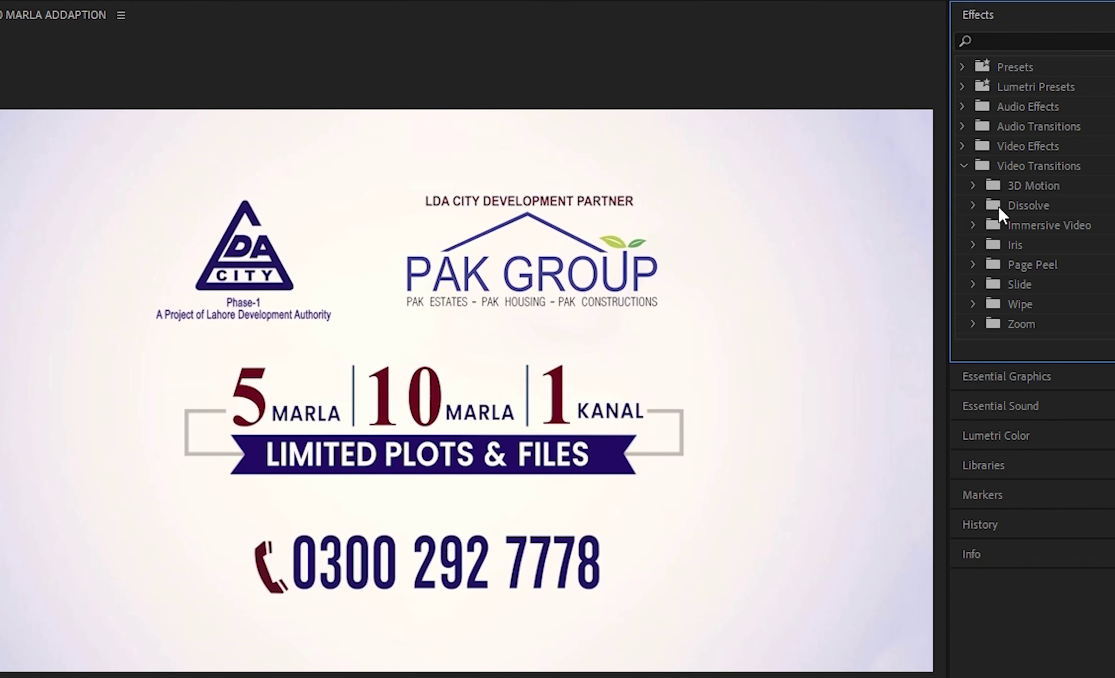
{"action": "left_click", "coordinate": [973, 205]}
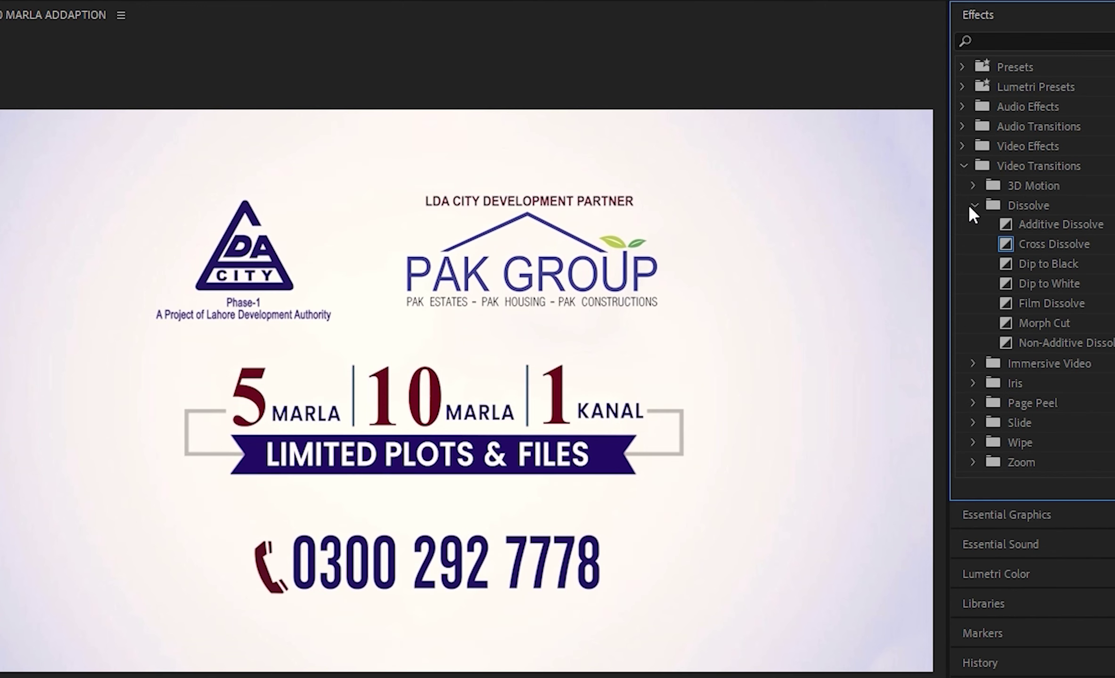
{"action": "right_click", "coordinate": [1069, 246]}
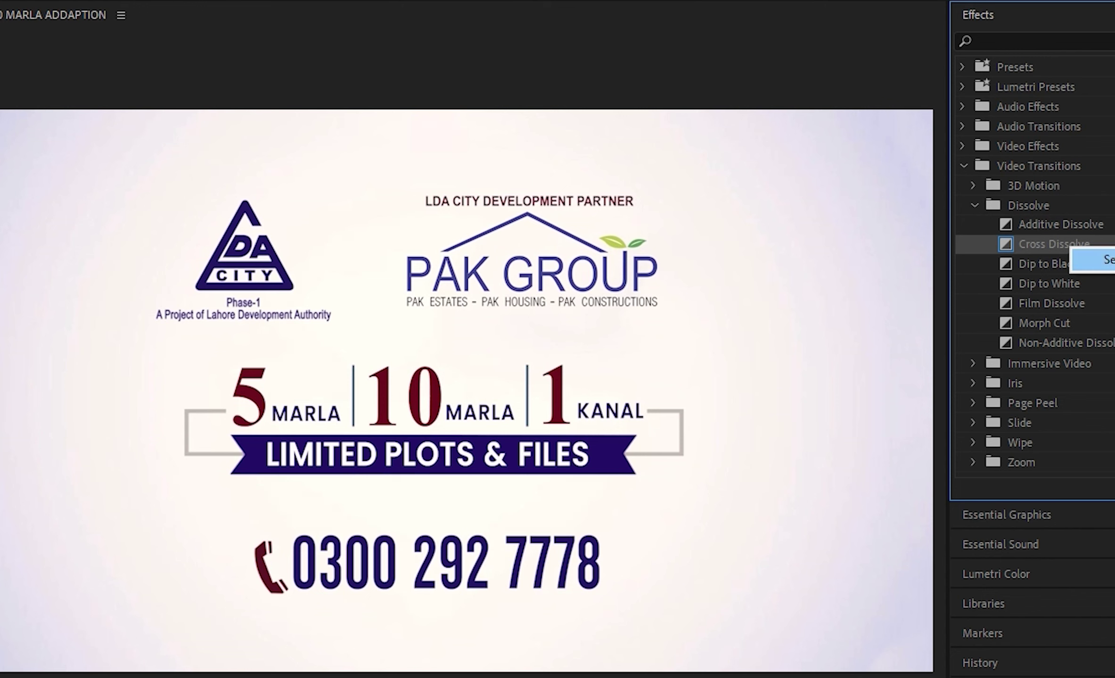
{"action": "left_click", "coordinate": [1105, 259]}
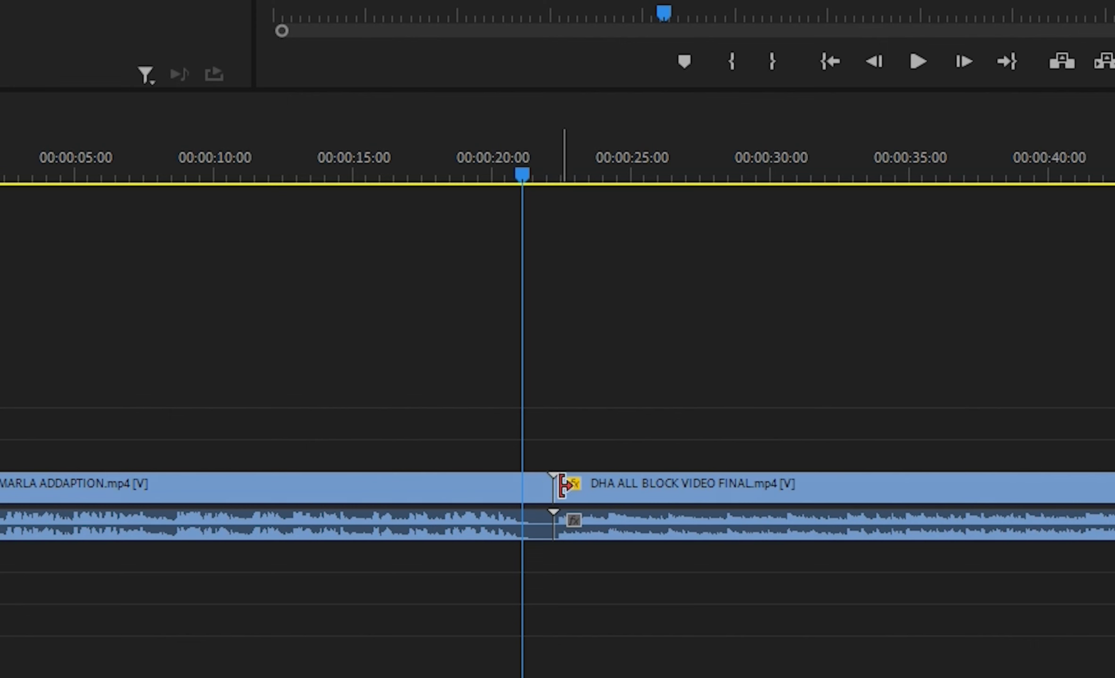
Apply the default transitions at the edit point, accepting the insufficient media warning
{"action": "right_click", "coordinate": [562, 487]}
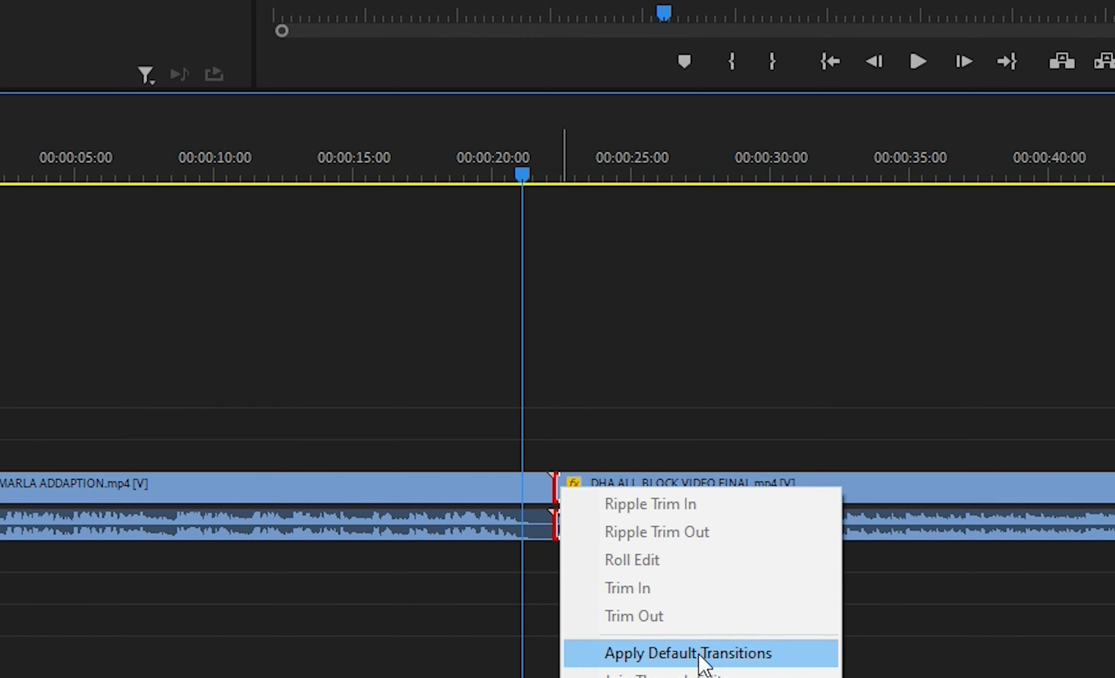
{"action": "left_click", "coordinate": [698, 653]}
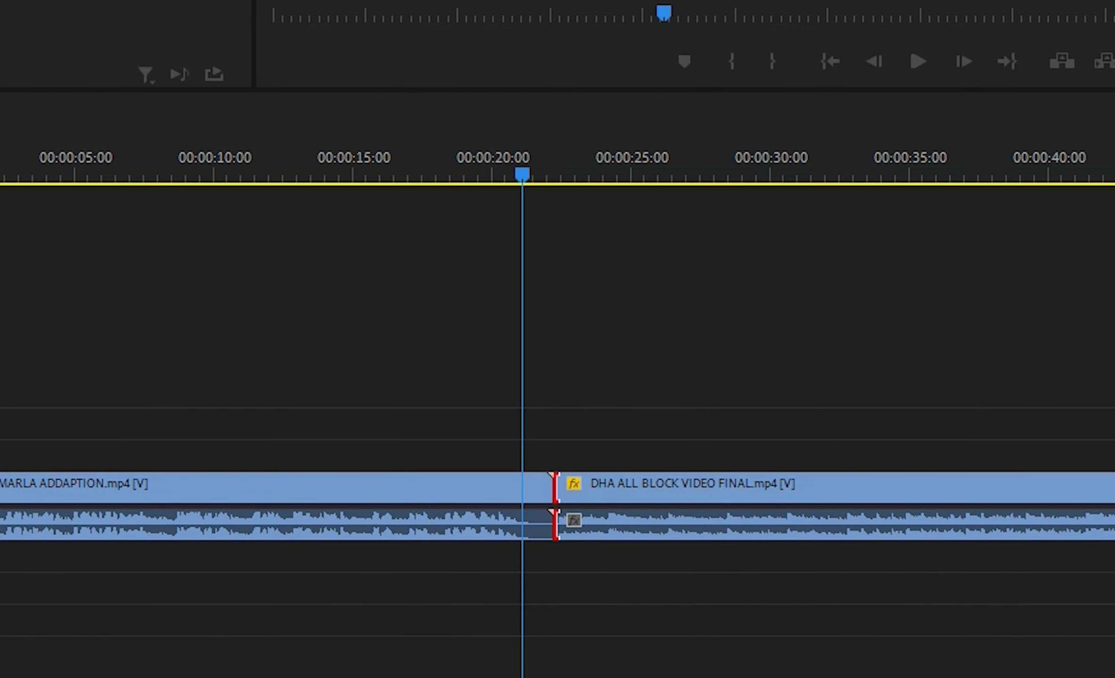
{"action": "left_click", "coordinate": [703, 74]}
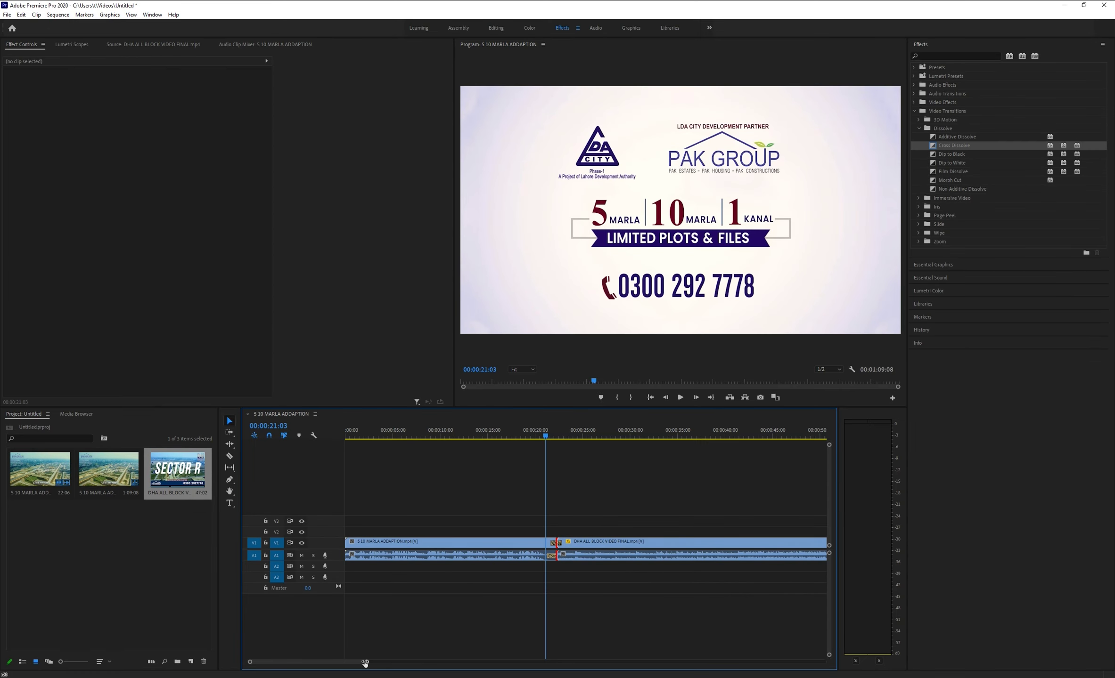
Zoom in and play the Cross Dissolve twice from just before the cut
{"action": "left_click_drag", "start_coordinate": [365, 663], "coordinate": [326, 664]}
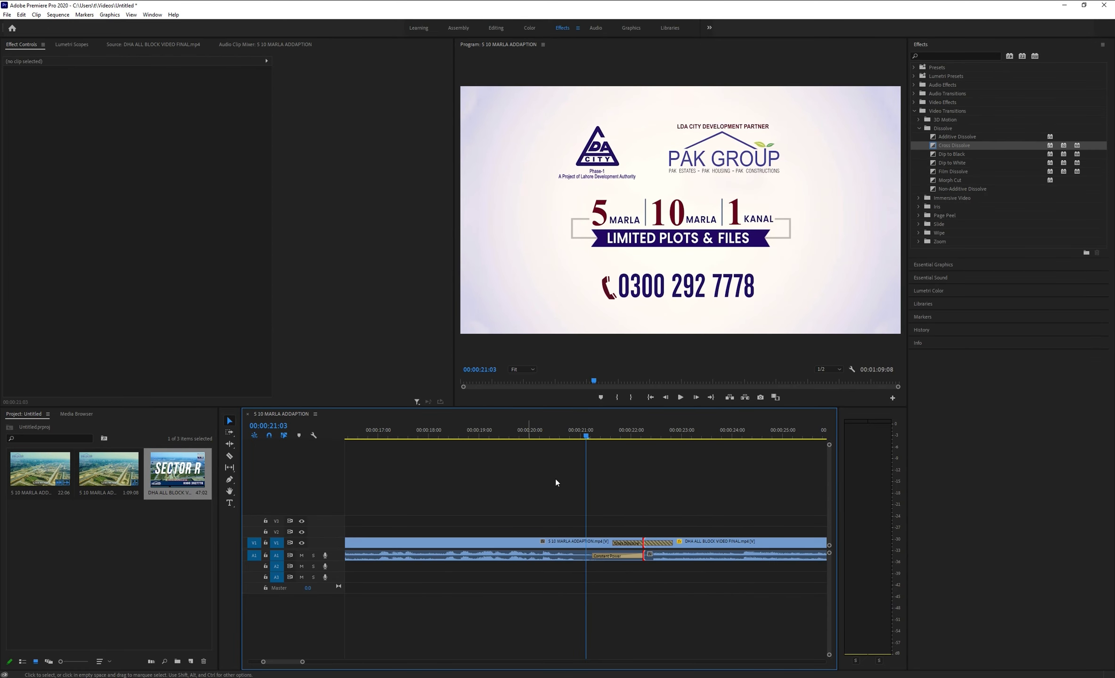
{"action": "left_click_drag", "start_coordinate": [586, 436], "coordinate": [638, 438]}
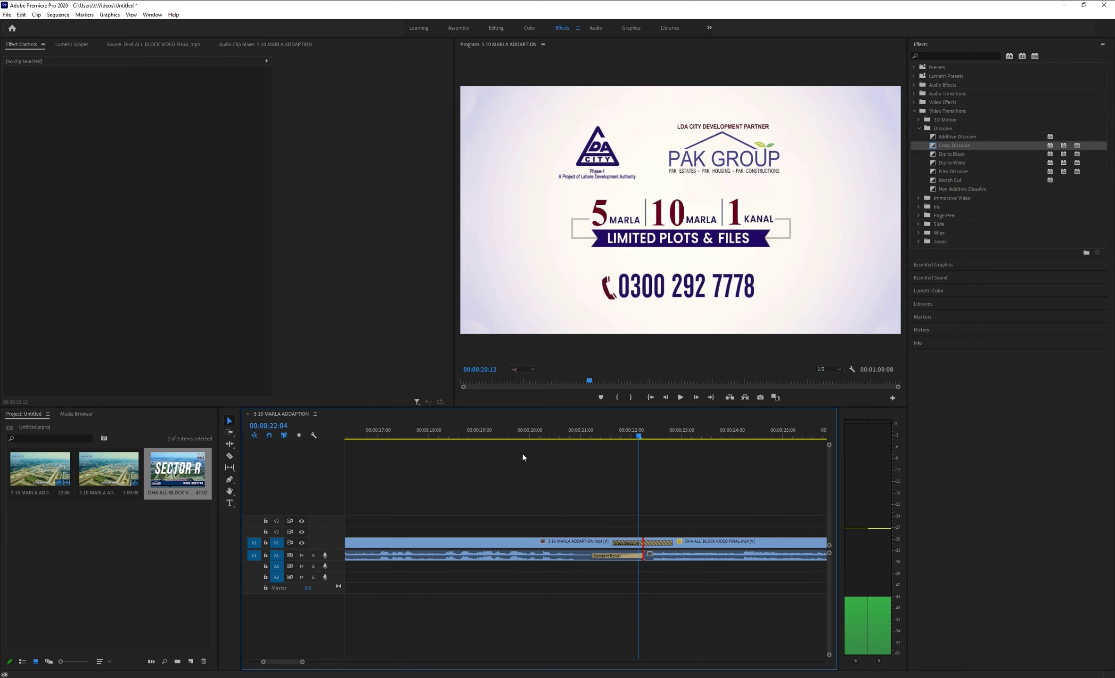
{"action": "left_click_drag", "start_coordinate": [521, 456], "coordinate": [552, 457]}
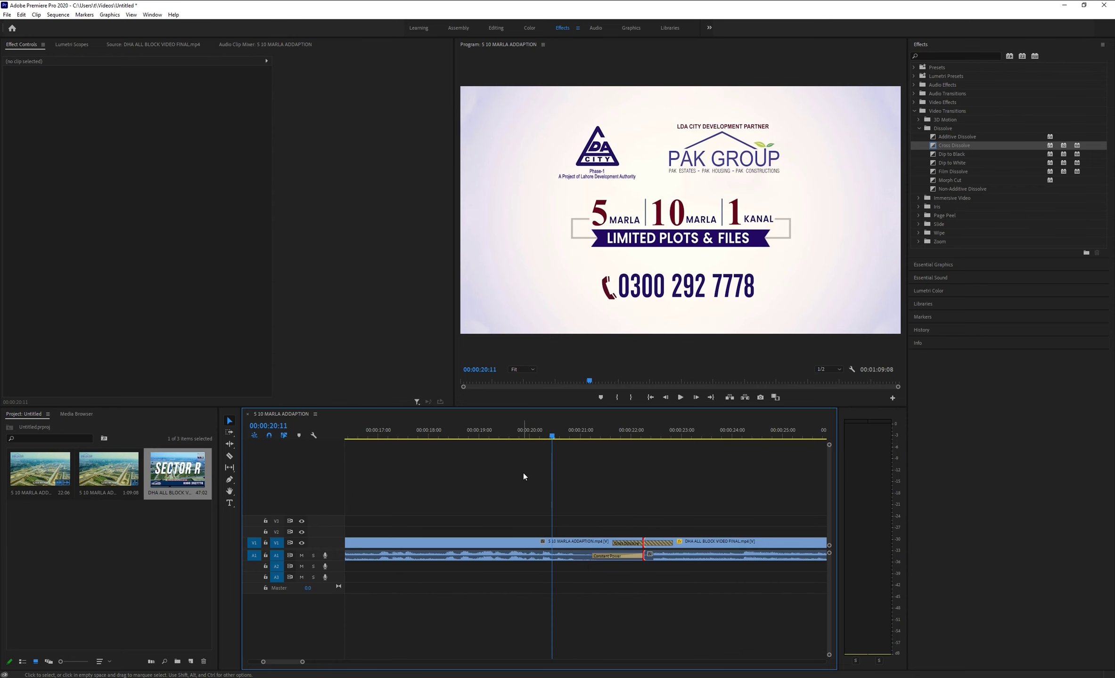
{"action": "key", "text": "space"}
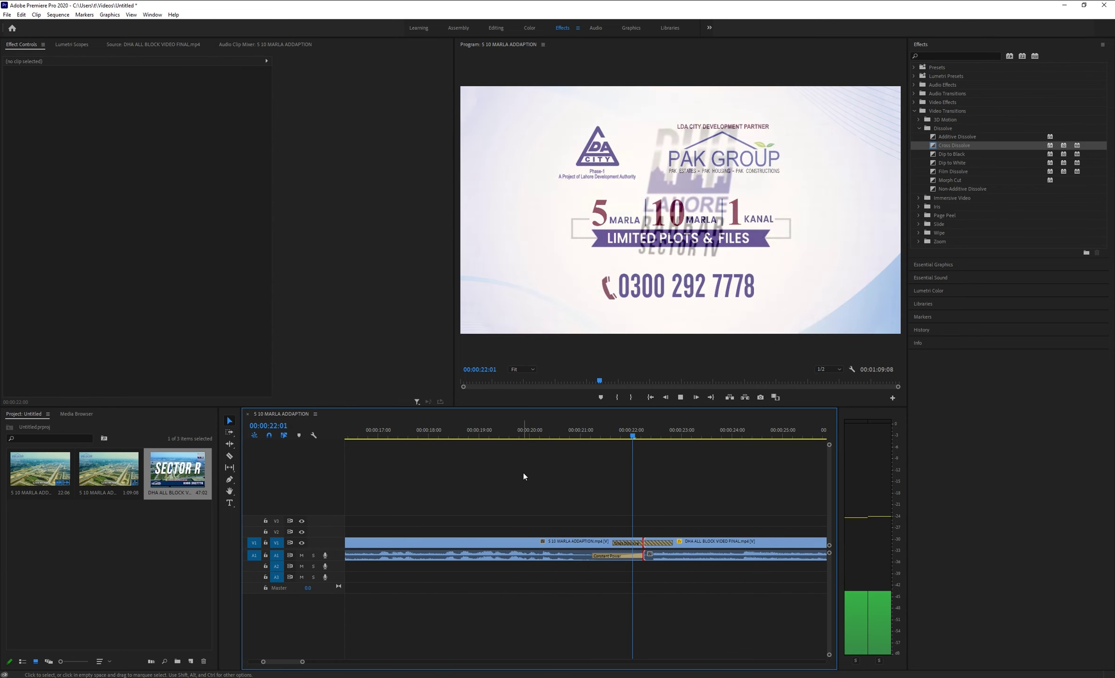
{"action": "key", "text": "space"}
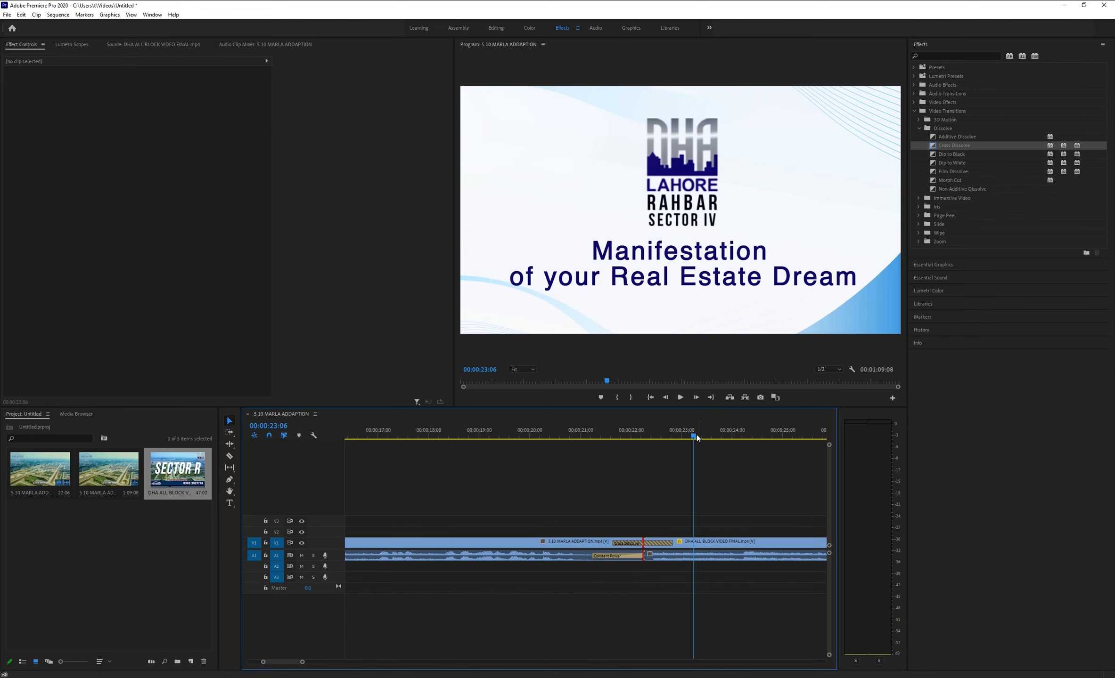
{"action": "left_click_drag", "start_coordinate": [693, 436], "coordinate": [582, 459]}
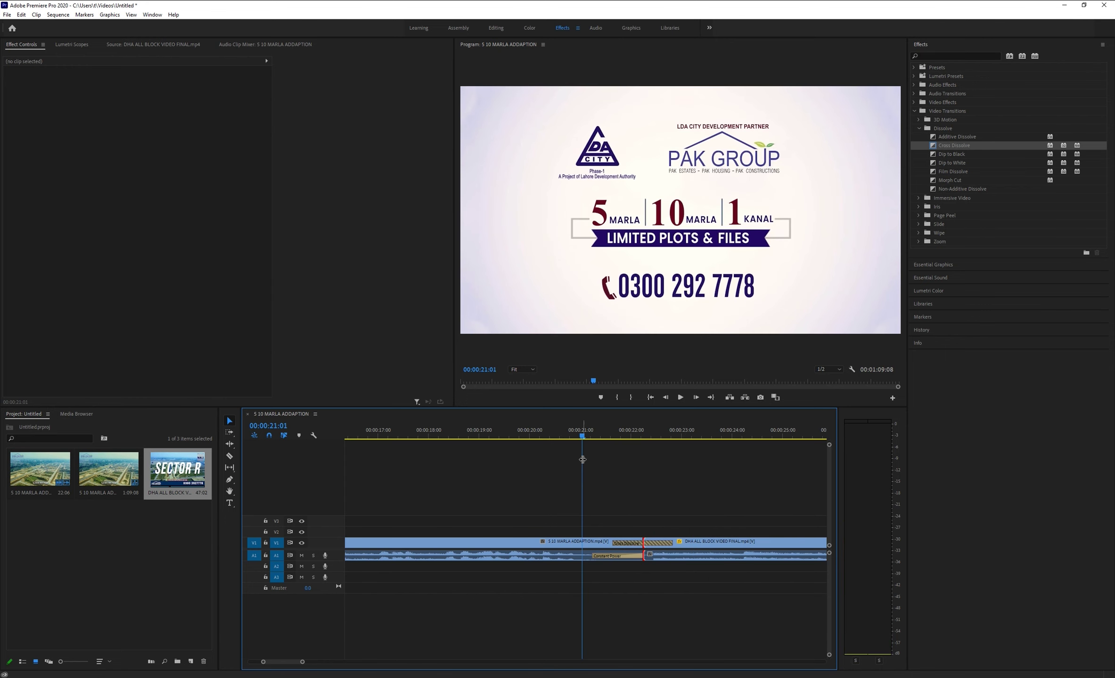
{"action": "key", "text": "space"}
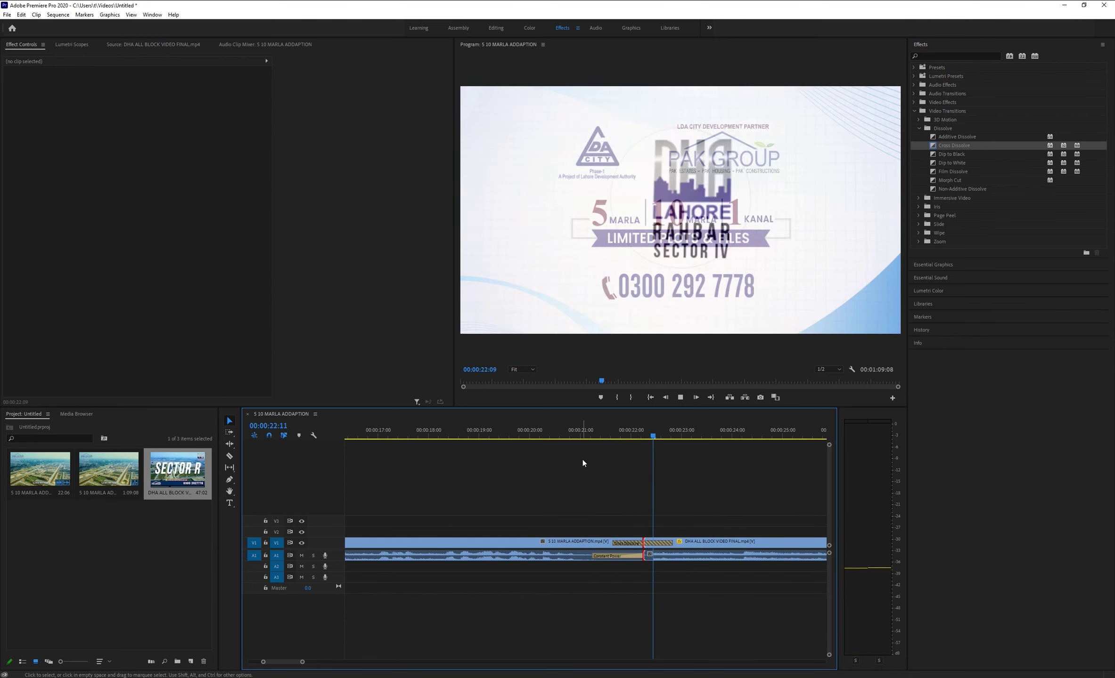
{"action": "key", "text": "space"}
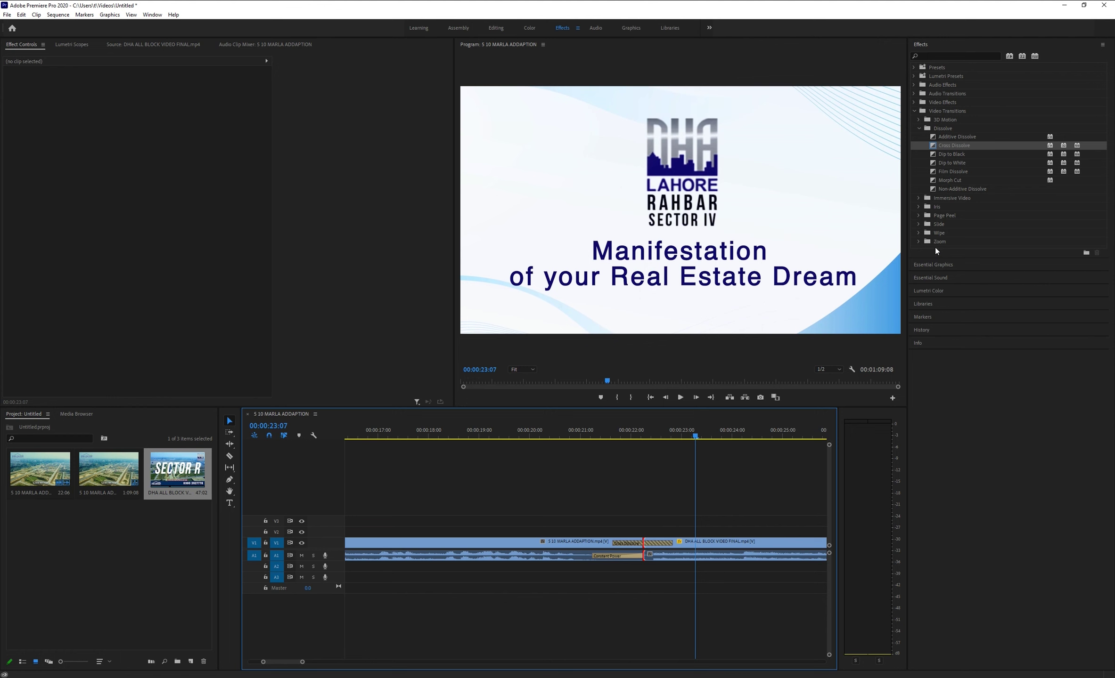
Set Cross Zoom from the Zoom transitions as the default transition
{"action": "left_click", "coordinate": [919, 243]}
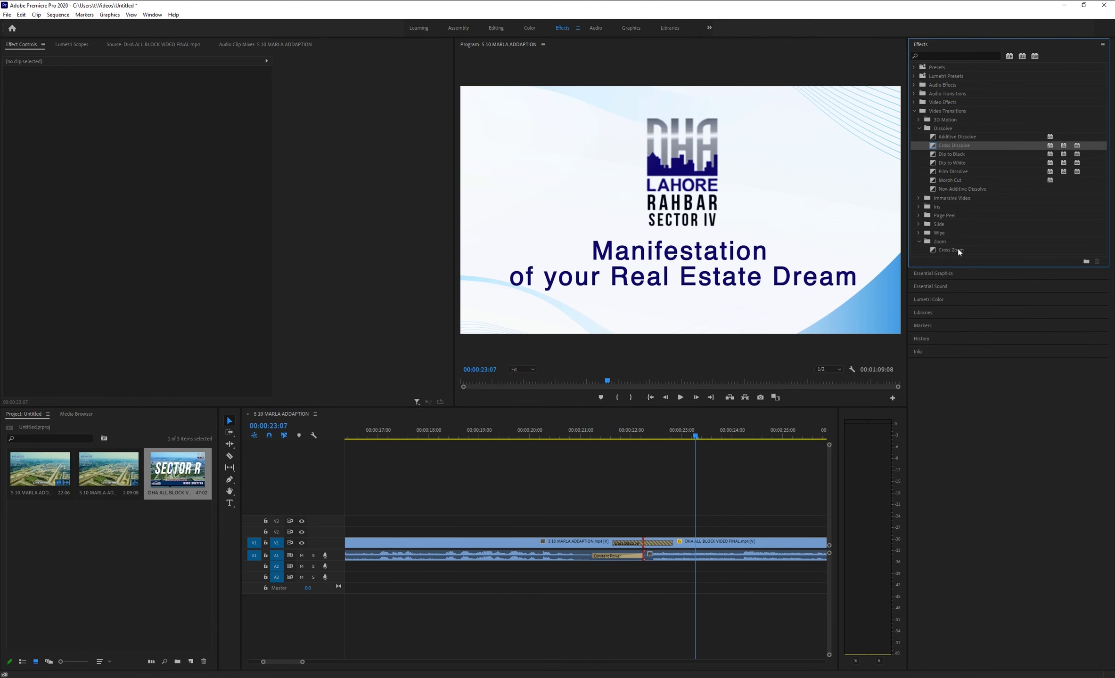
{"action": "left_click", "coordinate": [957, 251]}
{"action": "right_click", "coordinate": [960, 251]}
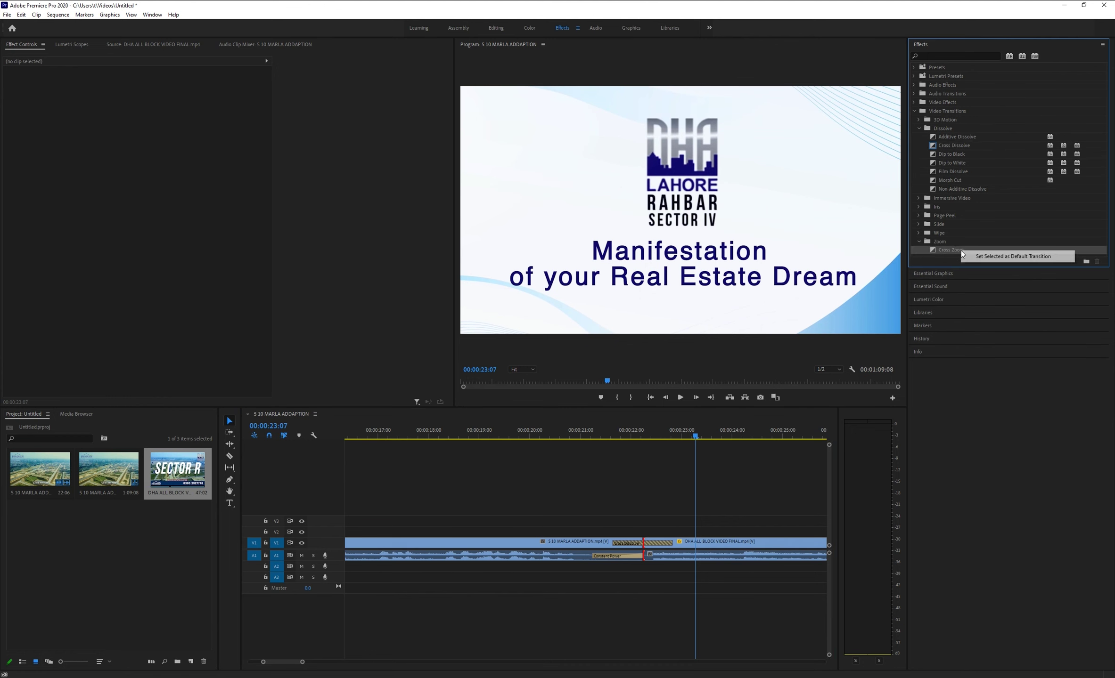
{"action": "left_click", "coordinate": [981, 256]}
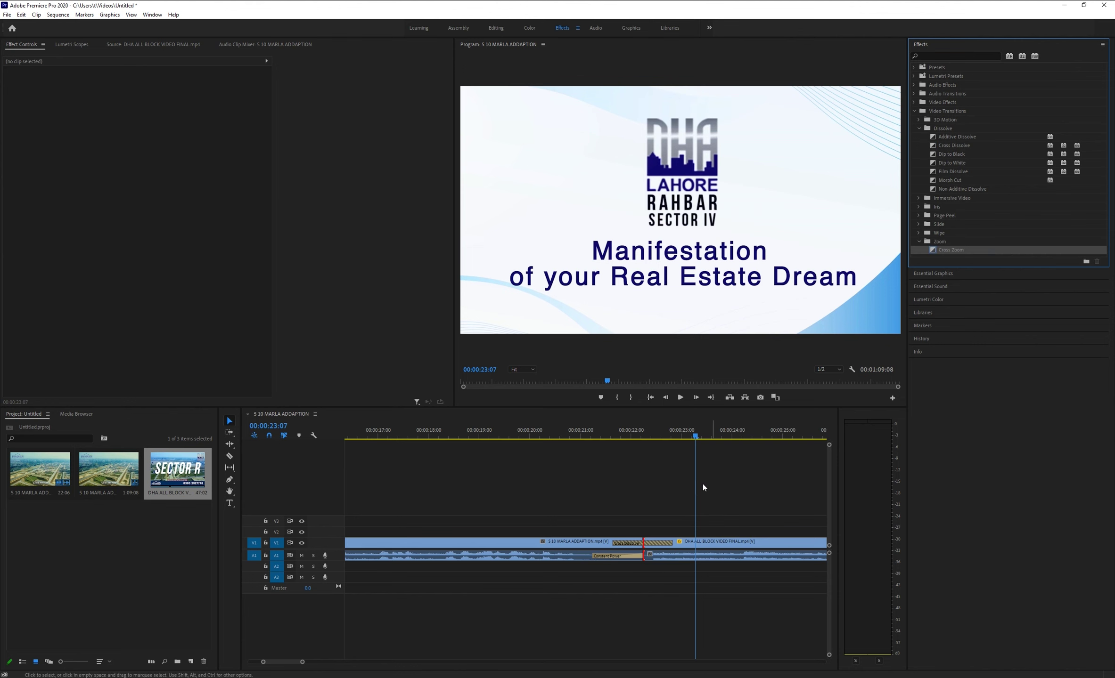
Apply Cross Zoom at the cut between the clips and play it back
{"action": "right_click", "coordinate": [644, 541]}
{"action": "left_click", "coordinate": [678, 597]}
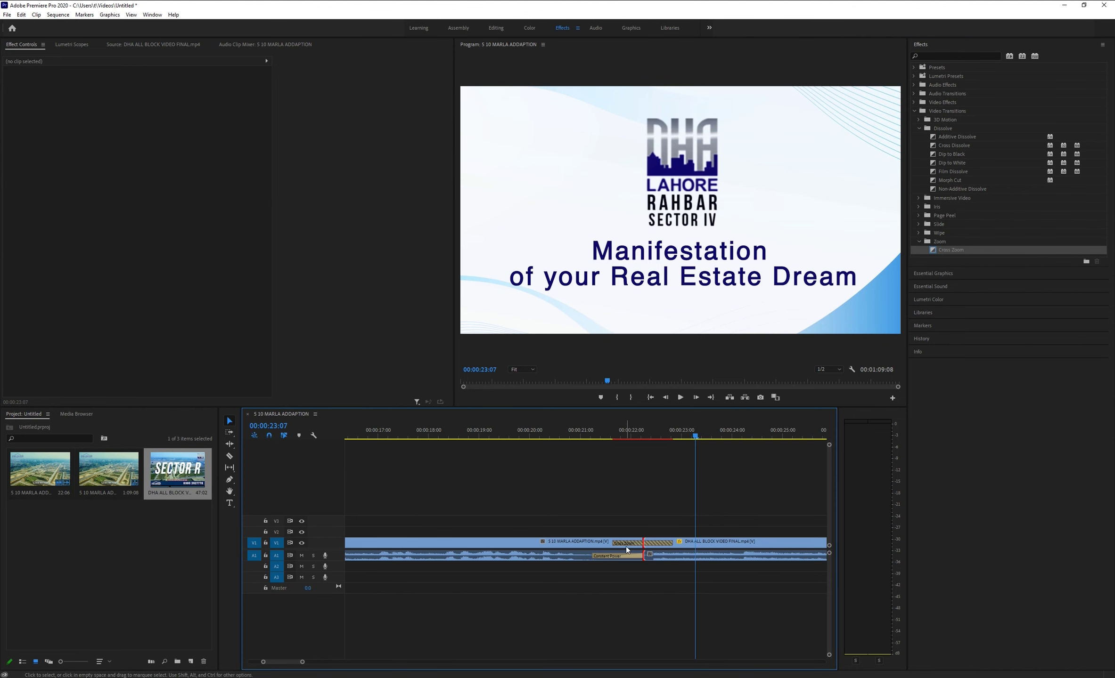
{"action": "left_click_drag", "start_coordinate": [697, 435], "coordinate": [585, 436]}
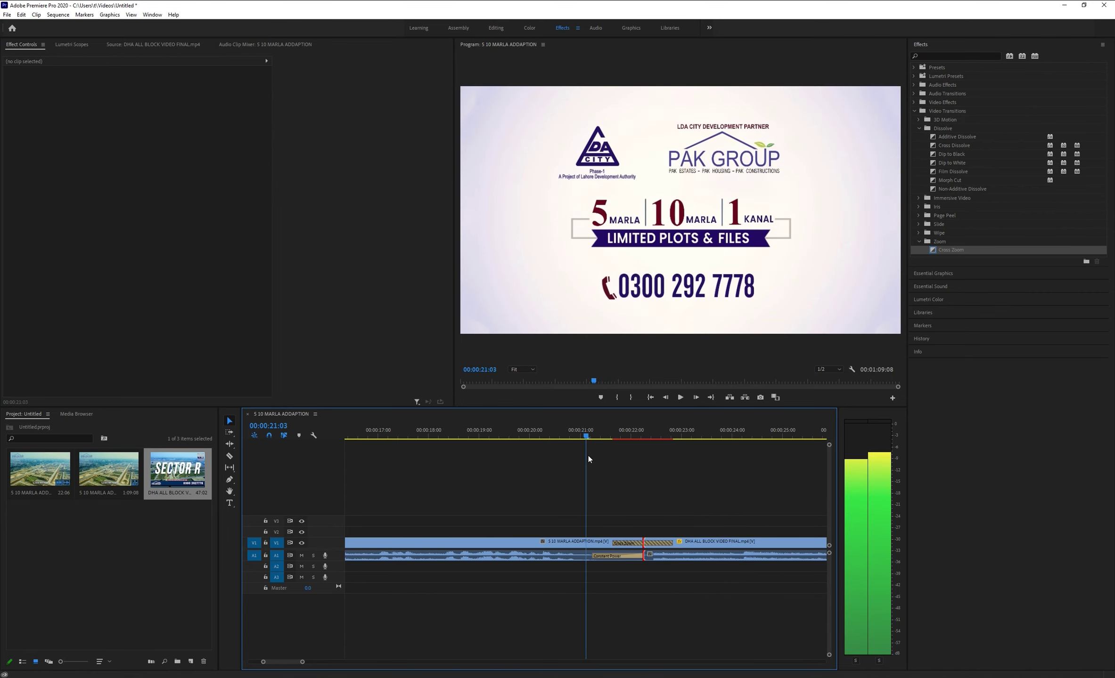
{"action": "key", "text": "space"}
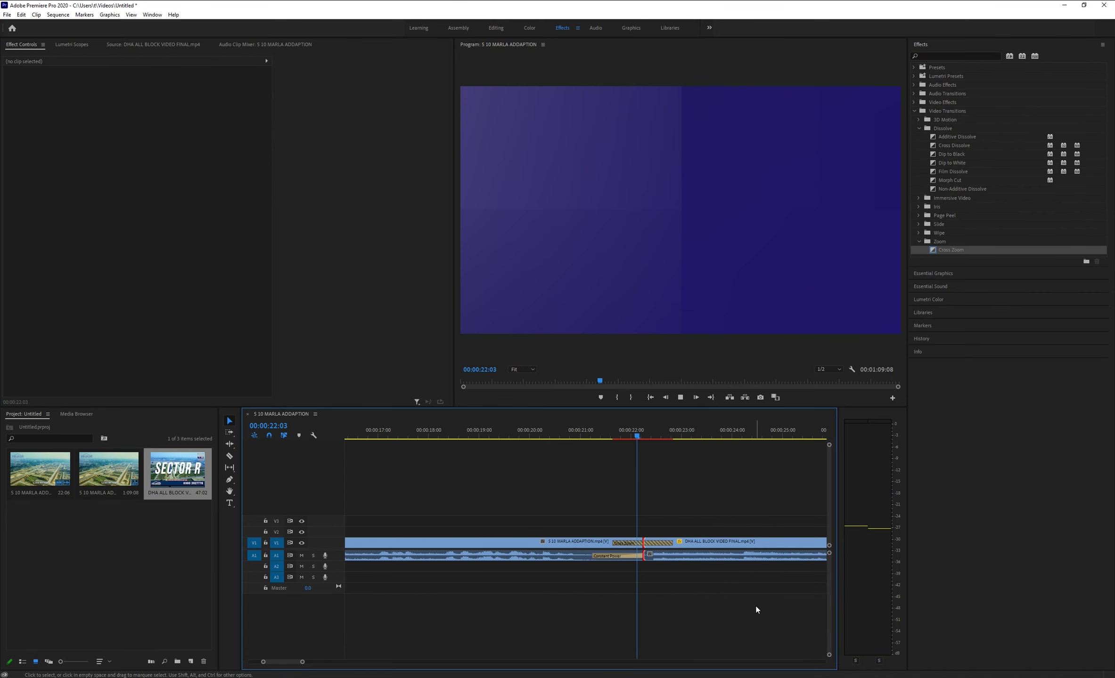
{"action": "key", "text": "space"}
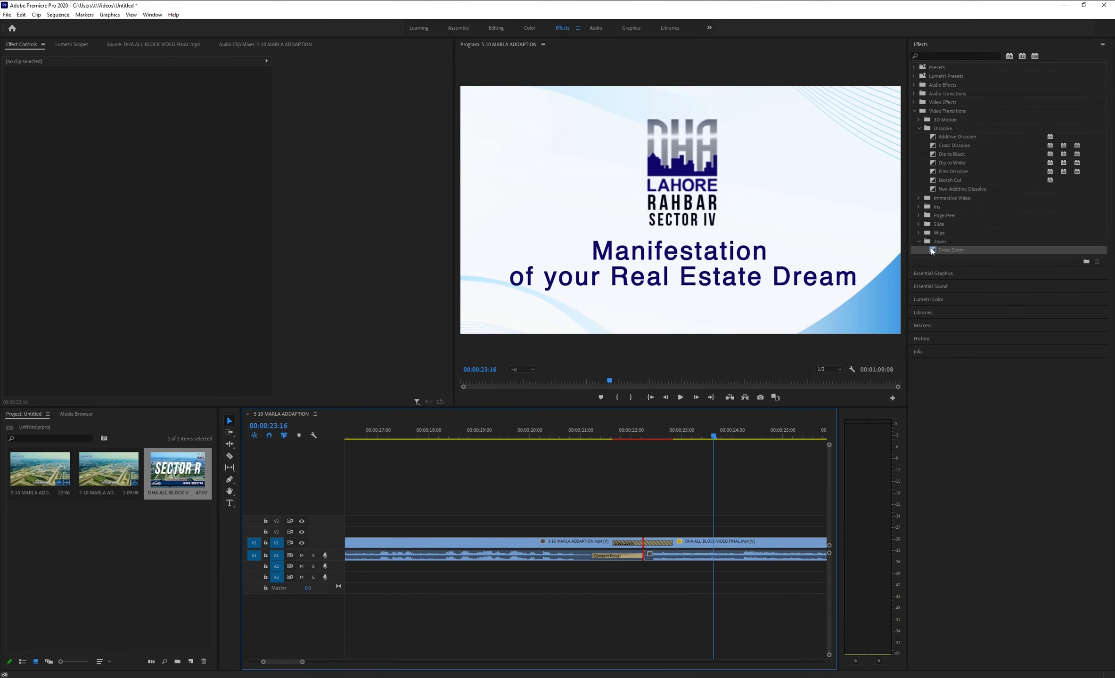
Put the Band Slide transition from the Slide category on the cut
{"action": "left_click", "coordinate": [918, 233]}
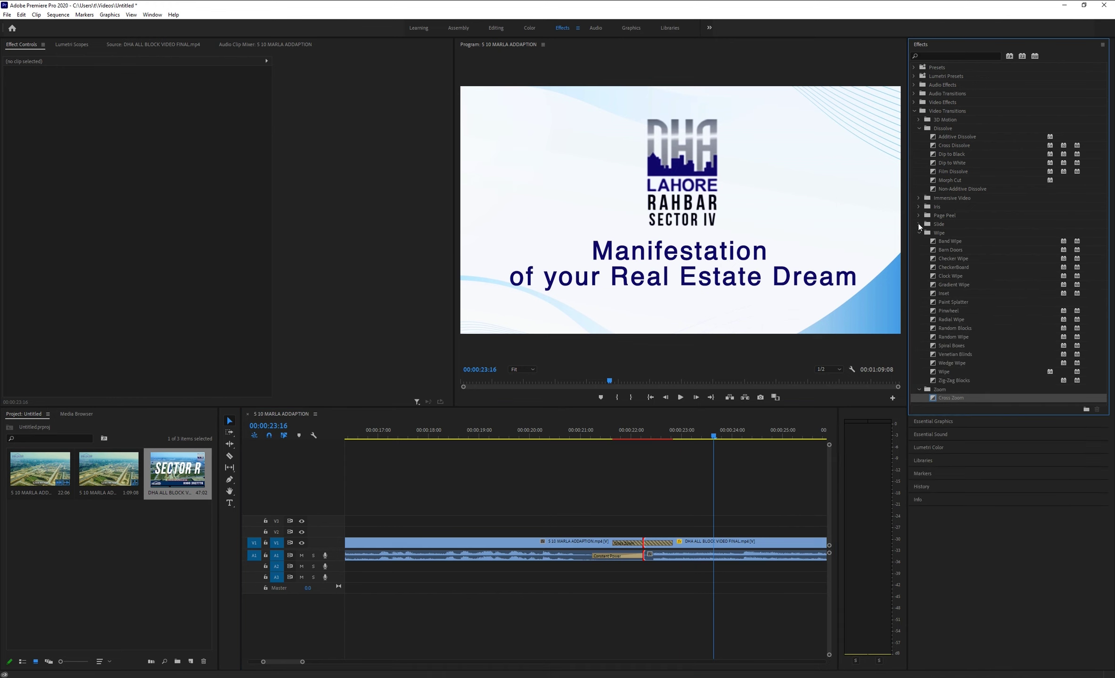
{"action": "left_click", "coordinate": [917, 224]}
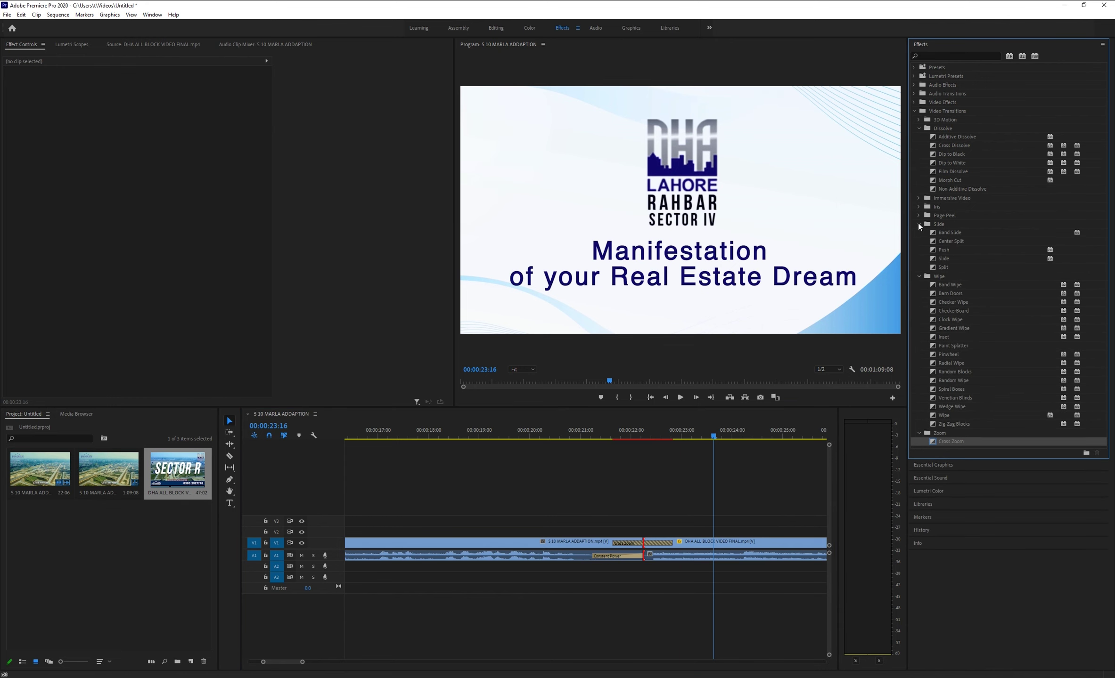
{"action": "left_click", "coordinate": [951, 231]}
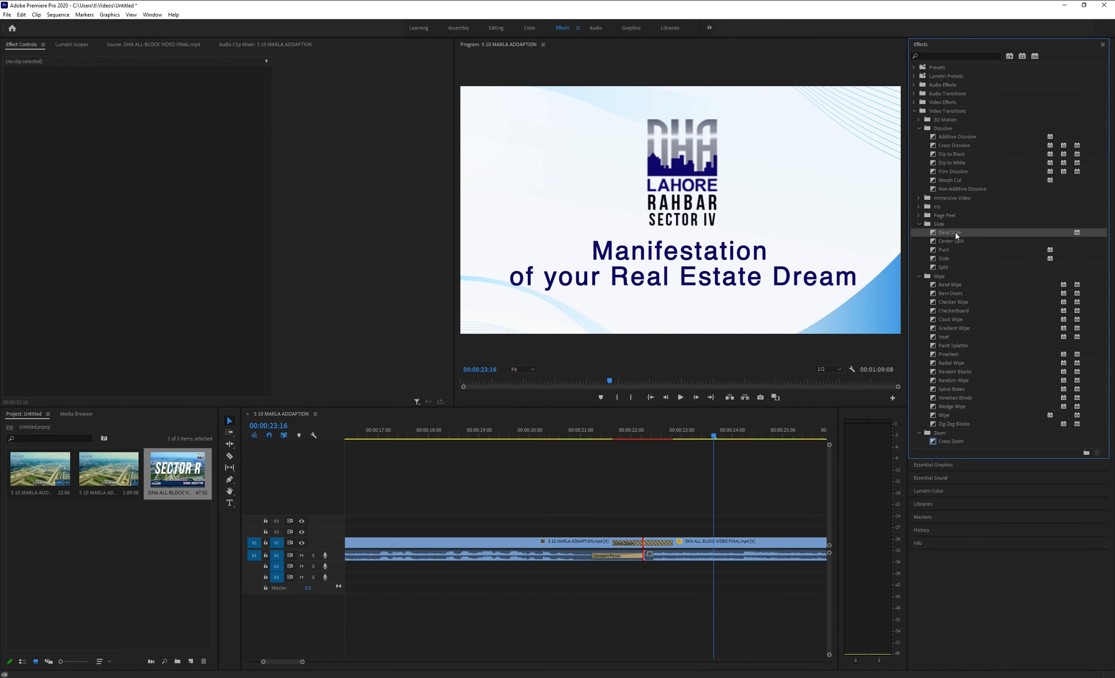
{"action": "right_click", "coordinate": [646, 538]}
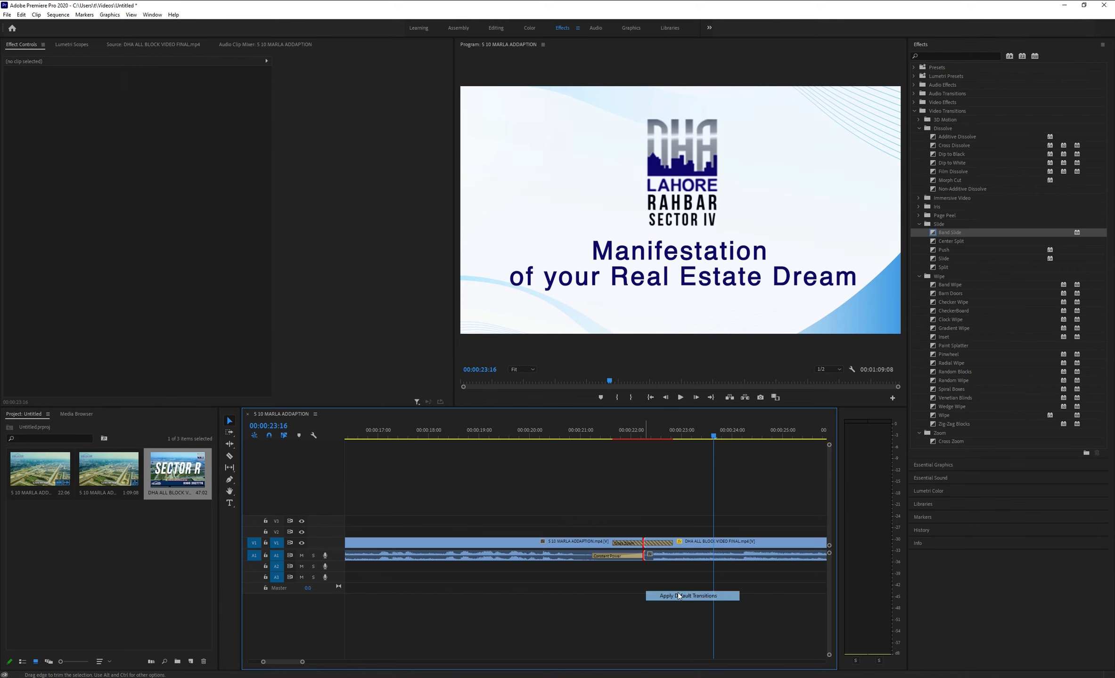
{"action": "left_click_drag", "start_coordinate": [714, 438], "coordinate": [543, 456]}
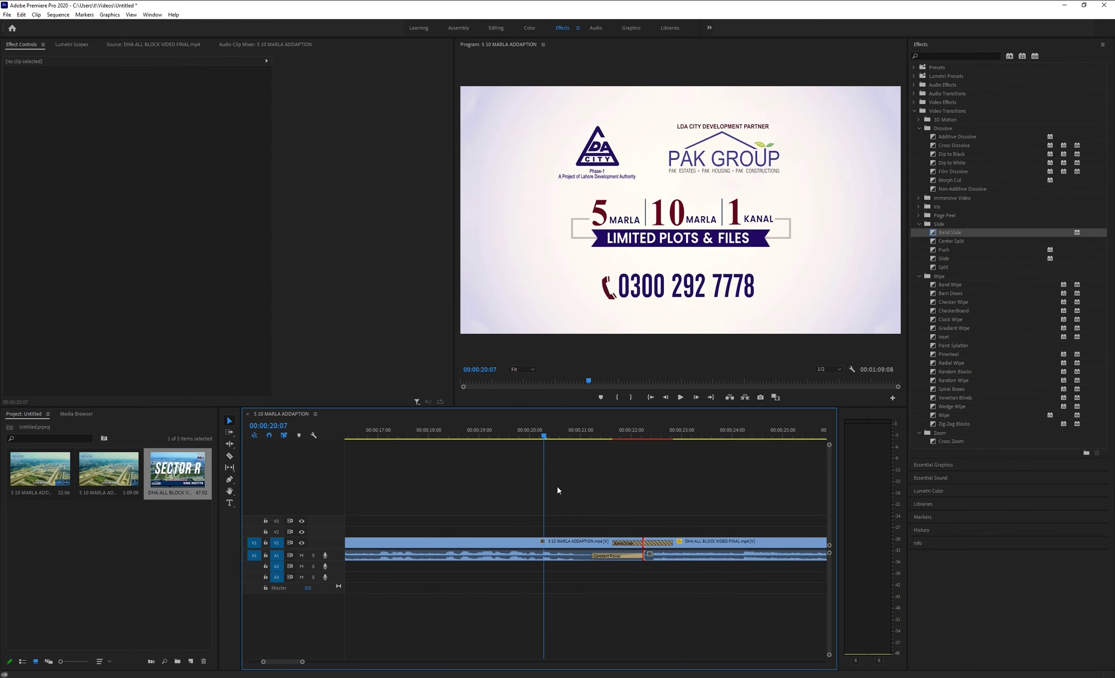
Play the Band Slide transition back three times from just before the cut
{"action": "key", "text": "space"}
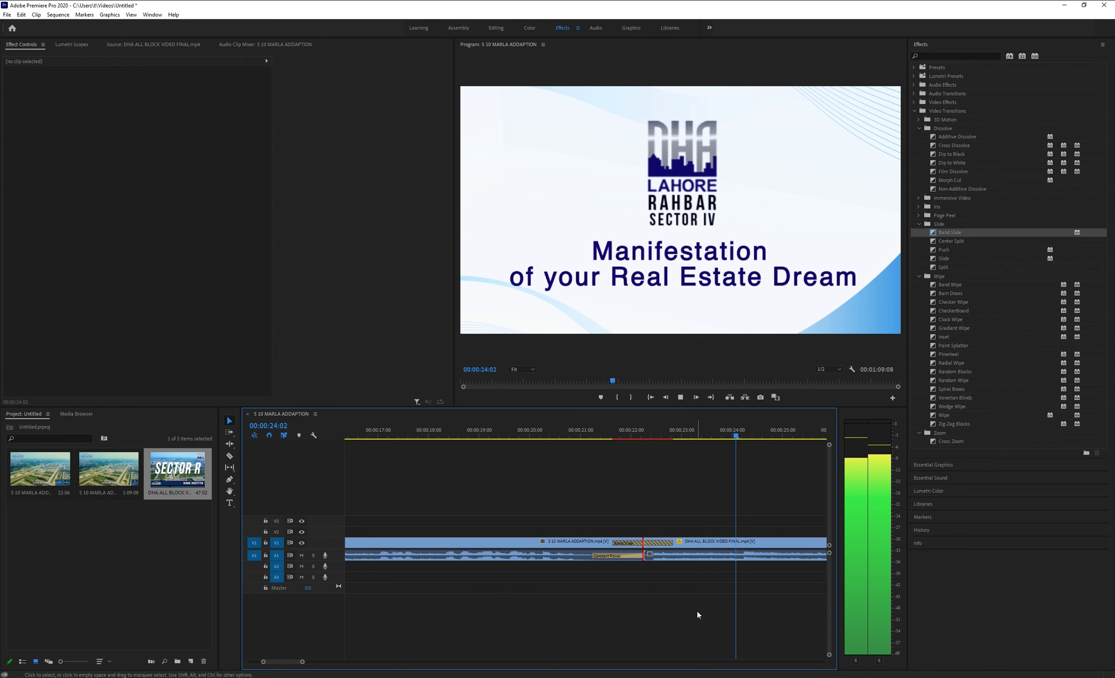
{"action": "key", "text": "space"}
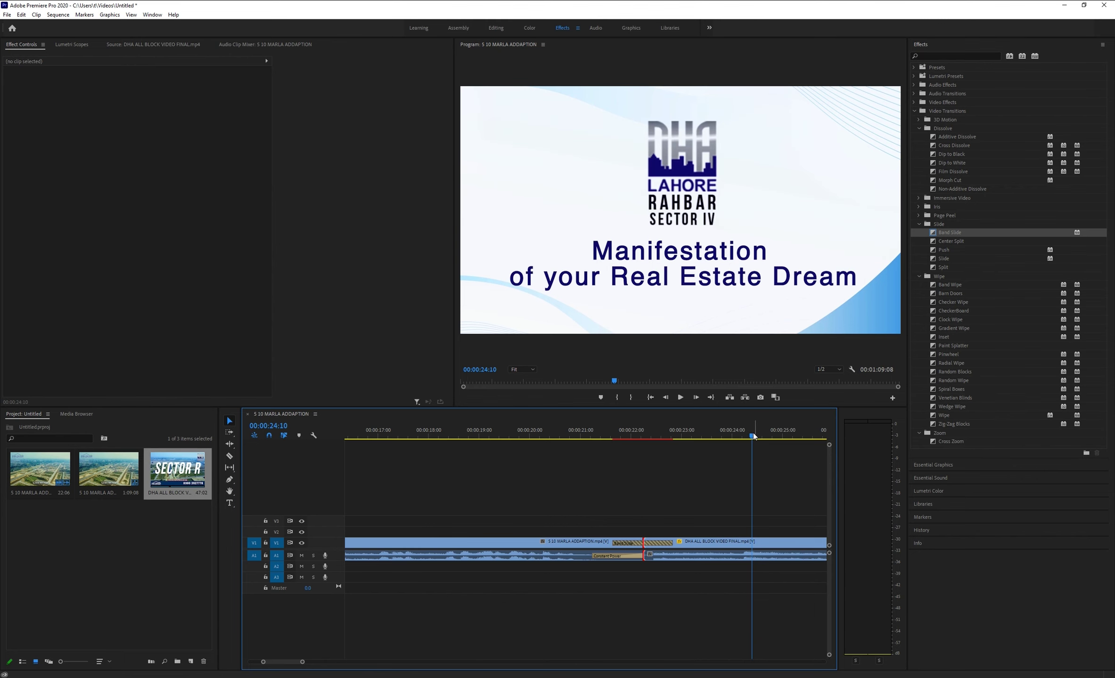
{"action": "left_click_drag", "start_coordinate": [741, 440], "coordinate": [559, 469]}
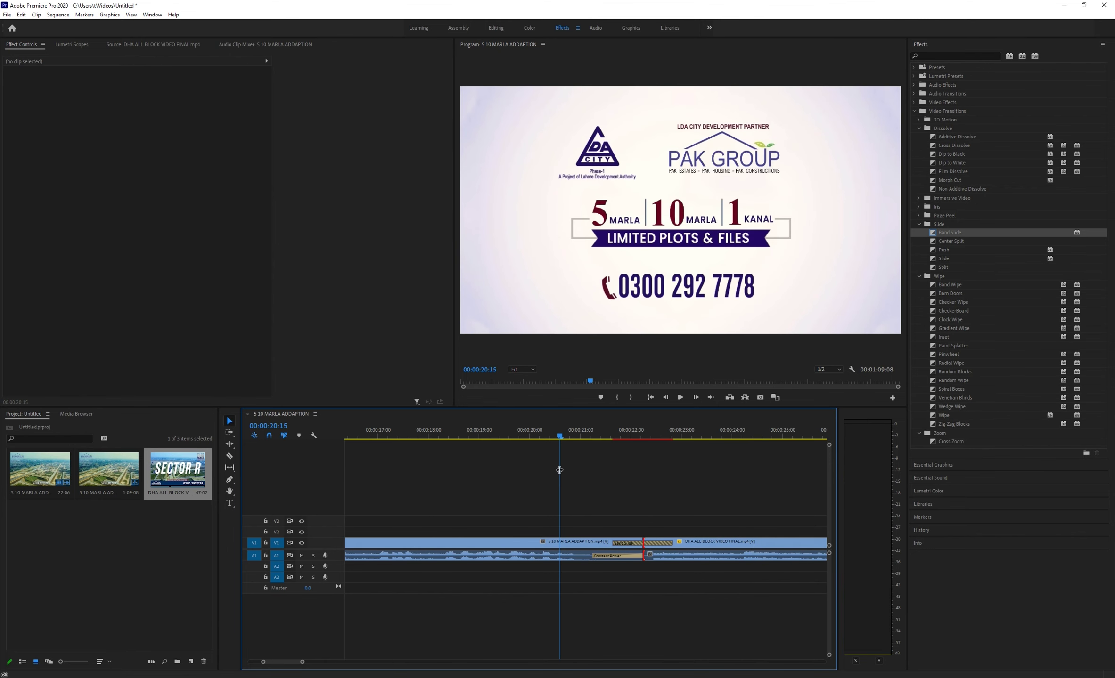
{"action": "key", "text": "space"}
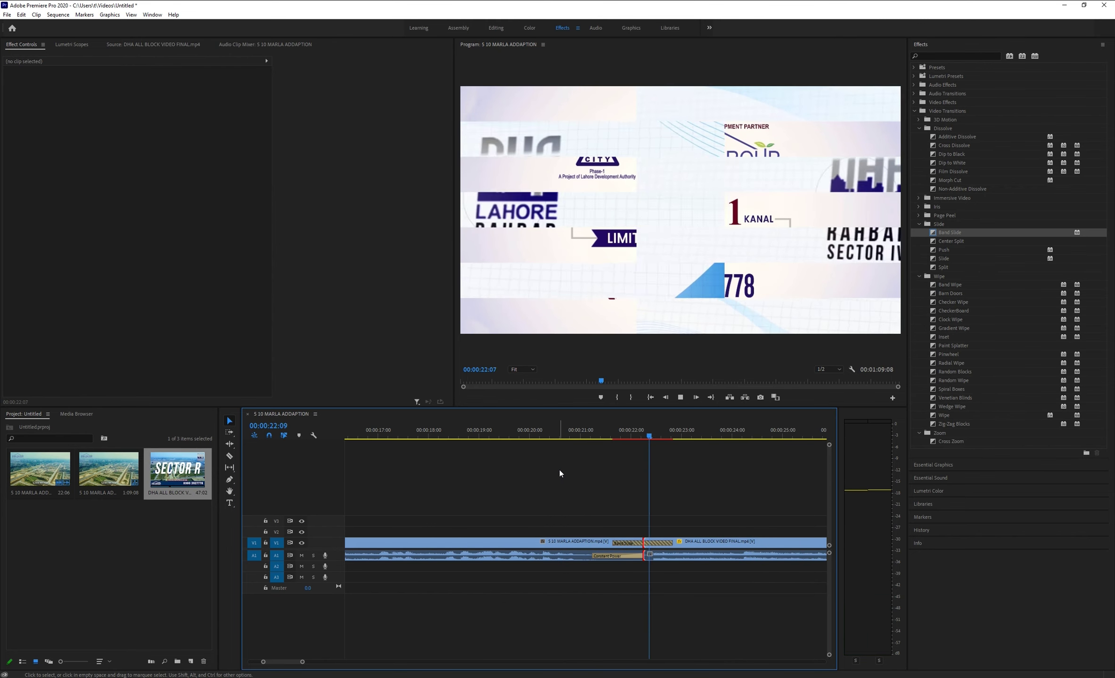
{"action": "key", "text": "space"}
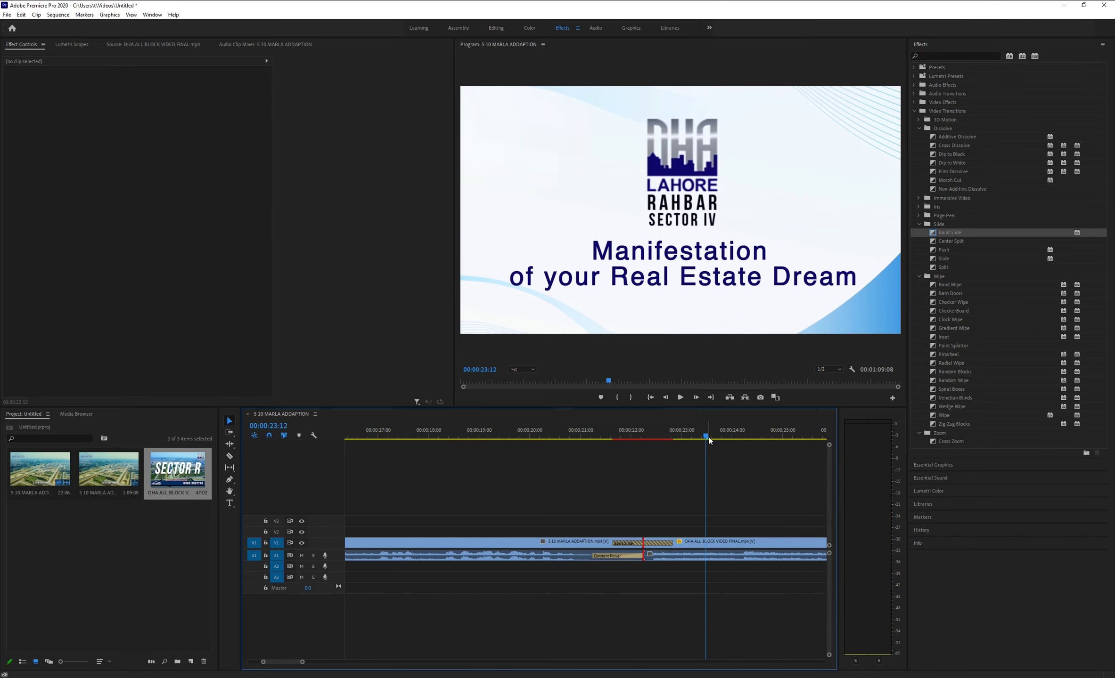
{"action": "left_click_drag", "start_coordinate": [689, 440], "coordinate": [561, 457]}
{"action": "key", "text": "space"}
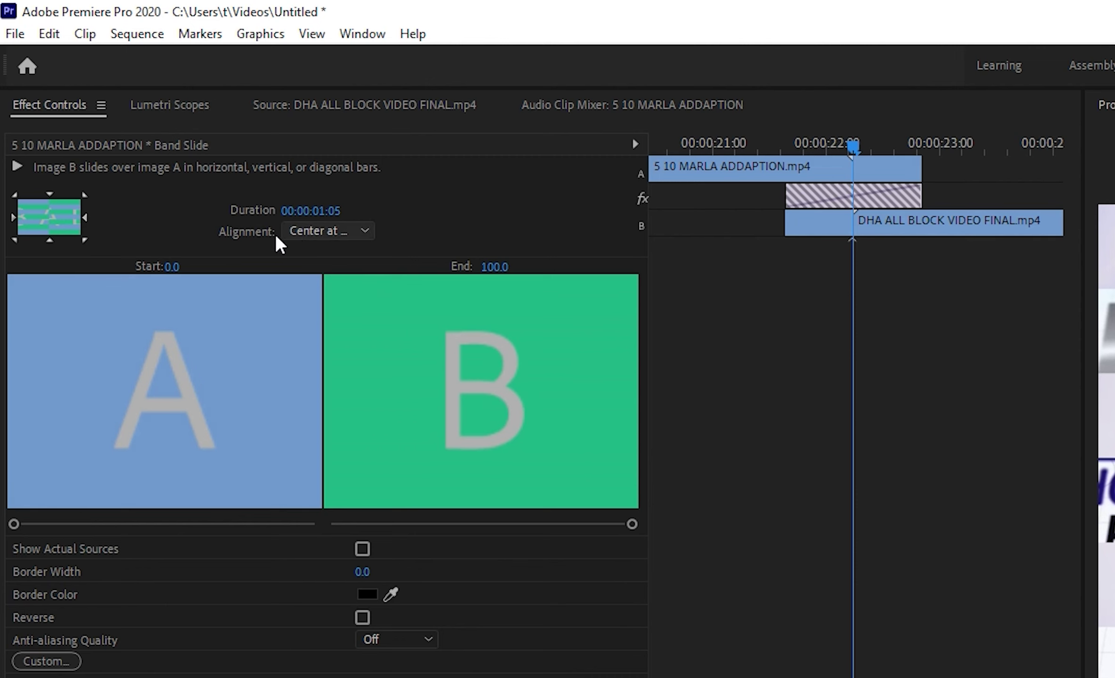
Set the Band Slide alignment to Start at Cut and preview it twice from before the edit
{"action": "left_click", "coordinate": [331, 238]}
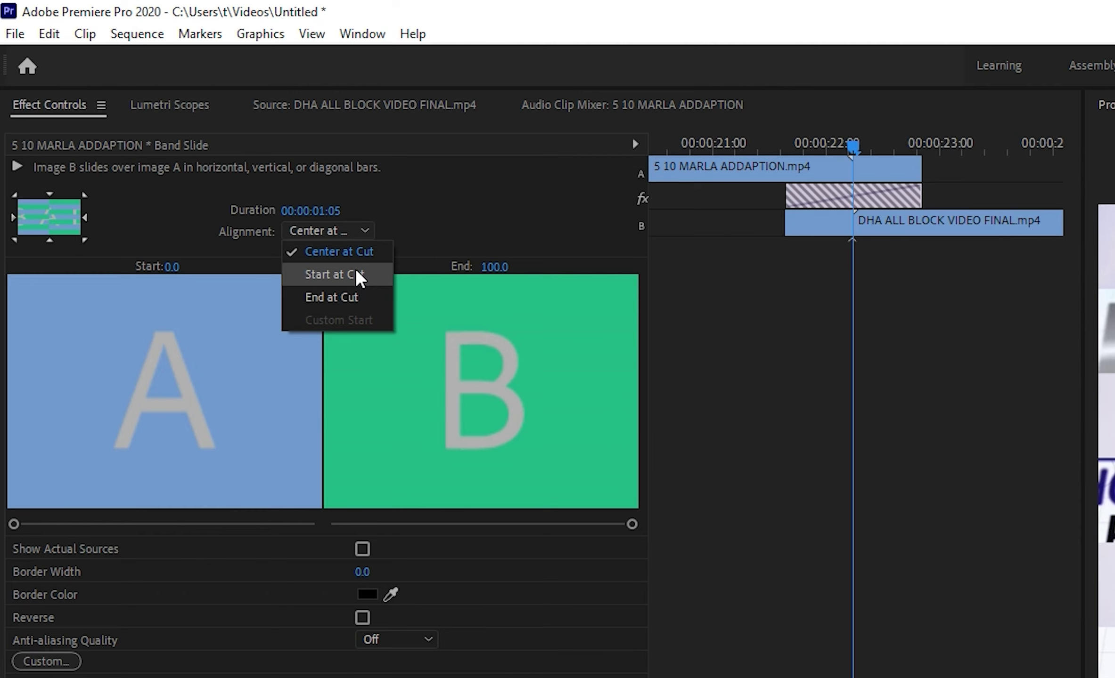
{"action": "left_click", "coordinate": [360, 277]}
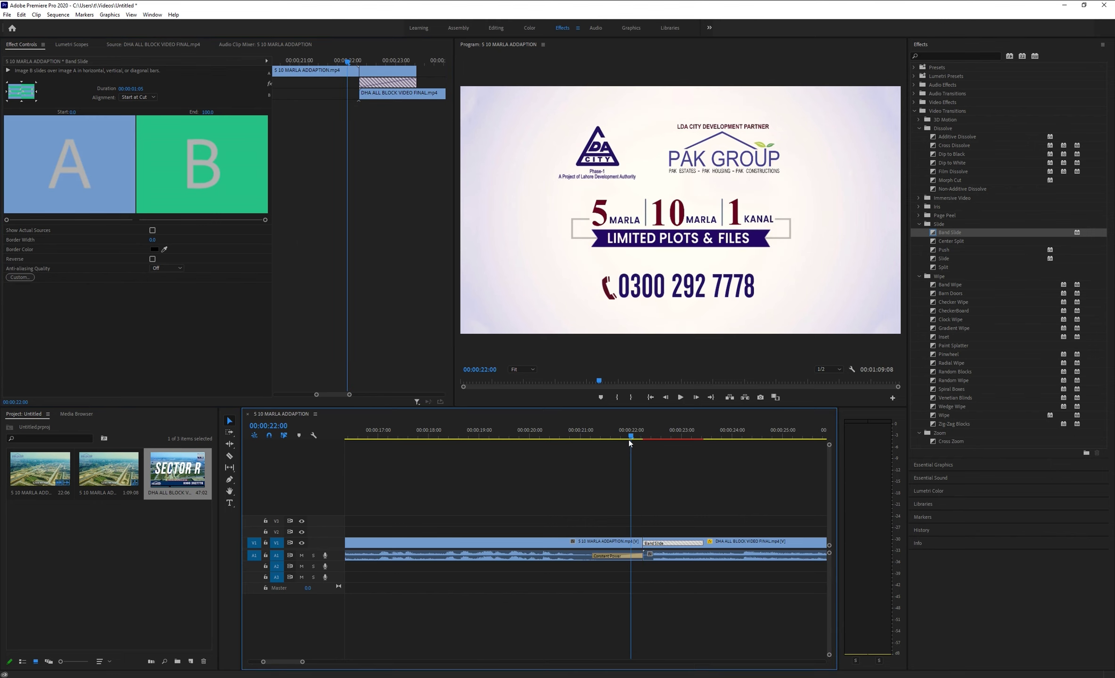
{"action": "left_click_drag", "start_coordinate": [642, 441], "coordinate": [608, 439]}
{"action": "key", "text": "space"}
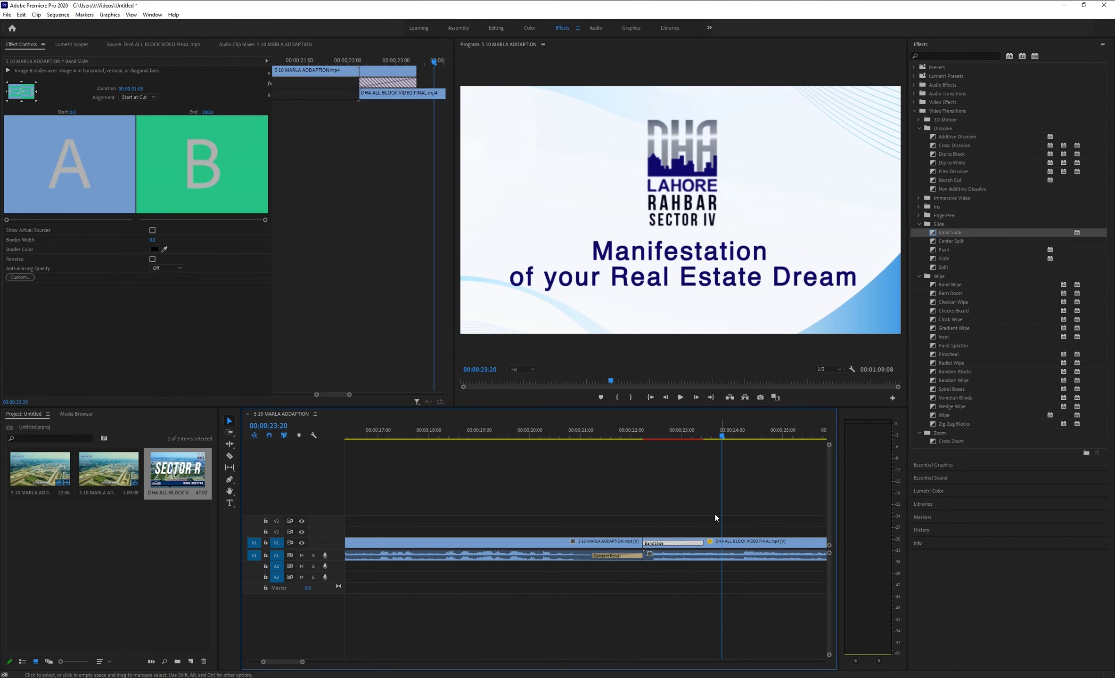
{"action": "left_click_drag", "start_coordinate": [722, 434], "coordinate": [583, 474]}
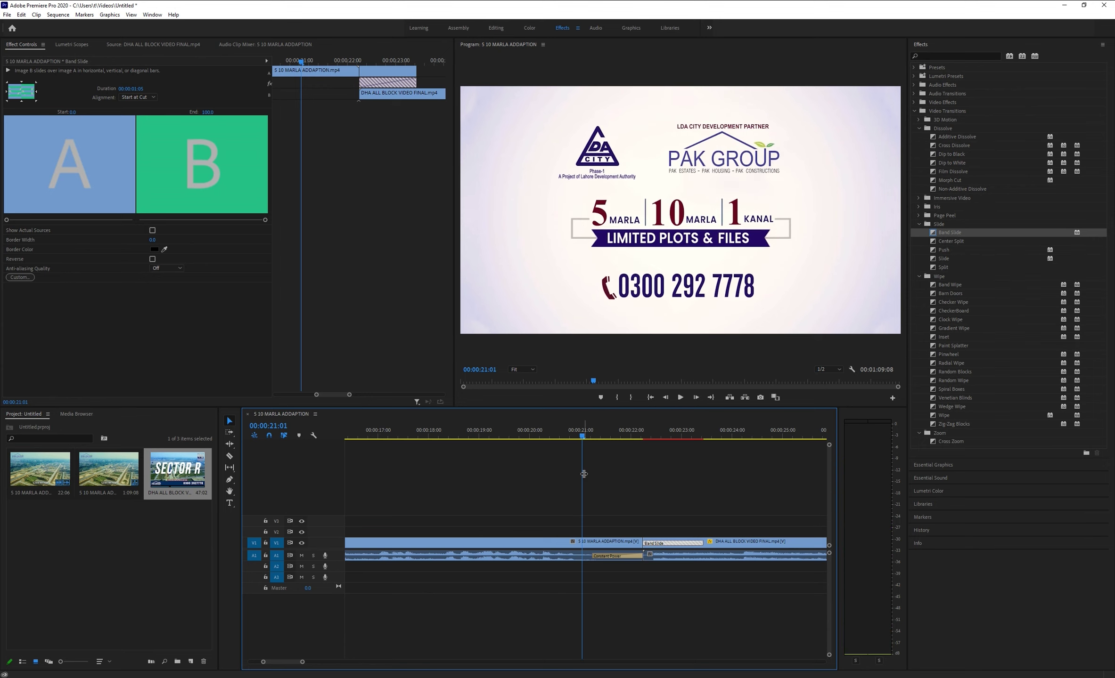
{"action": "key", "text": "space"}
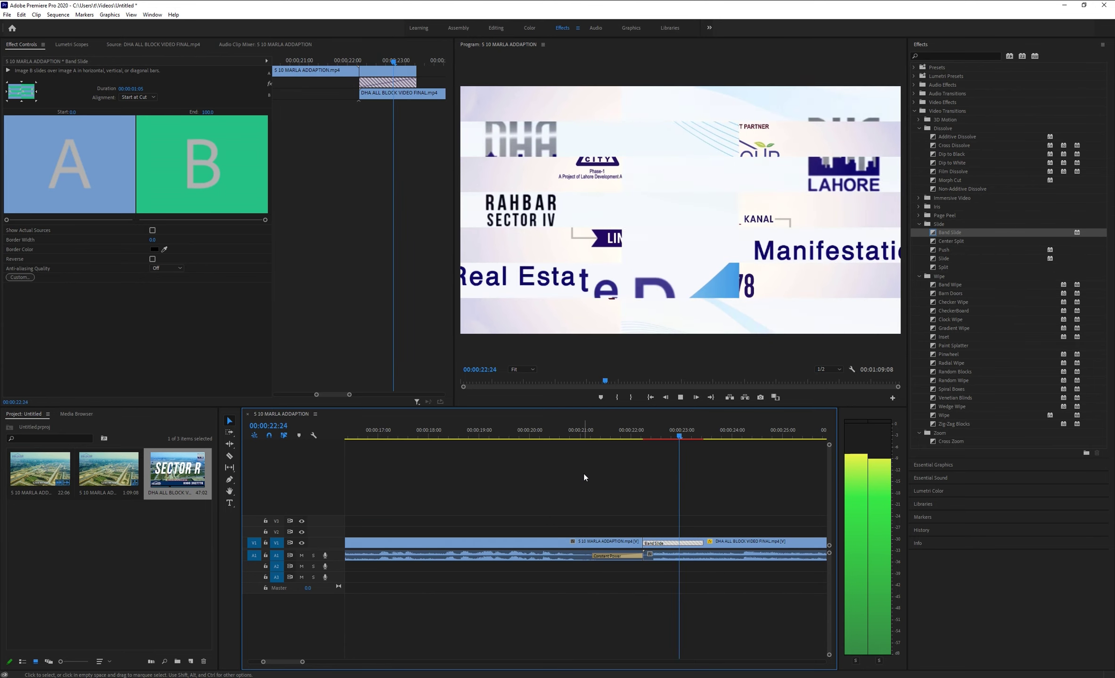
{"action": "key", "text": "space"}
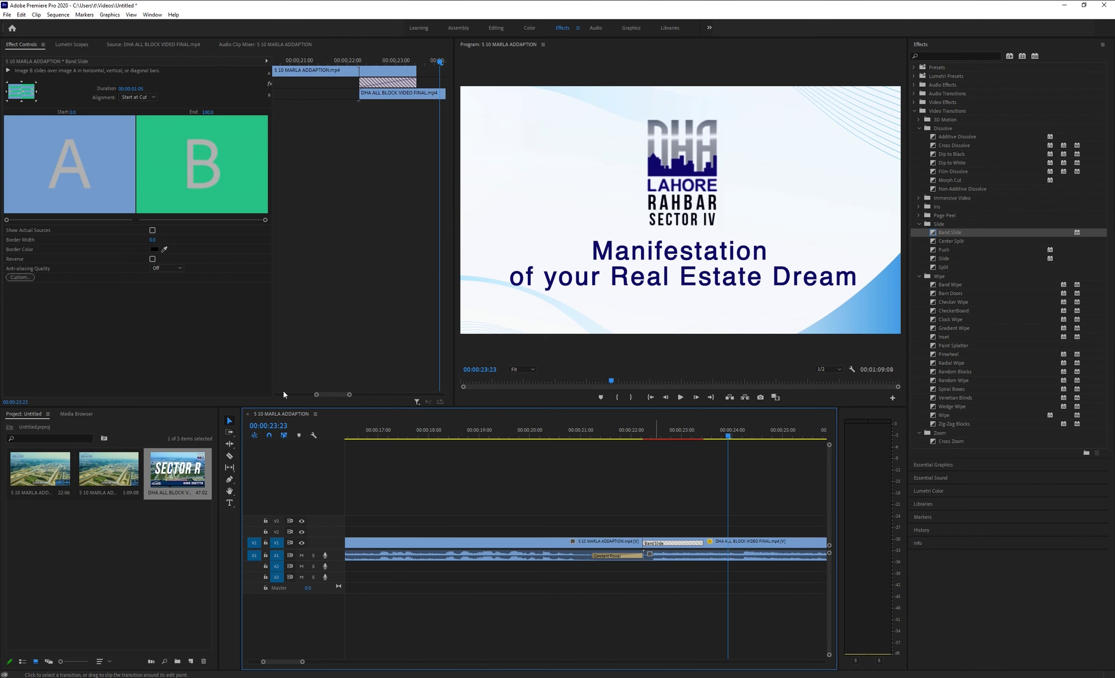
Realign the Band Slide transition to End at Cut and play it back
{"action": "left_click", "coordinate": [142, 98]}
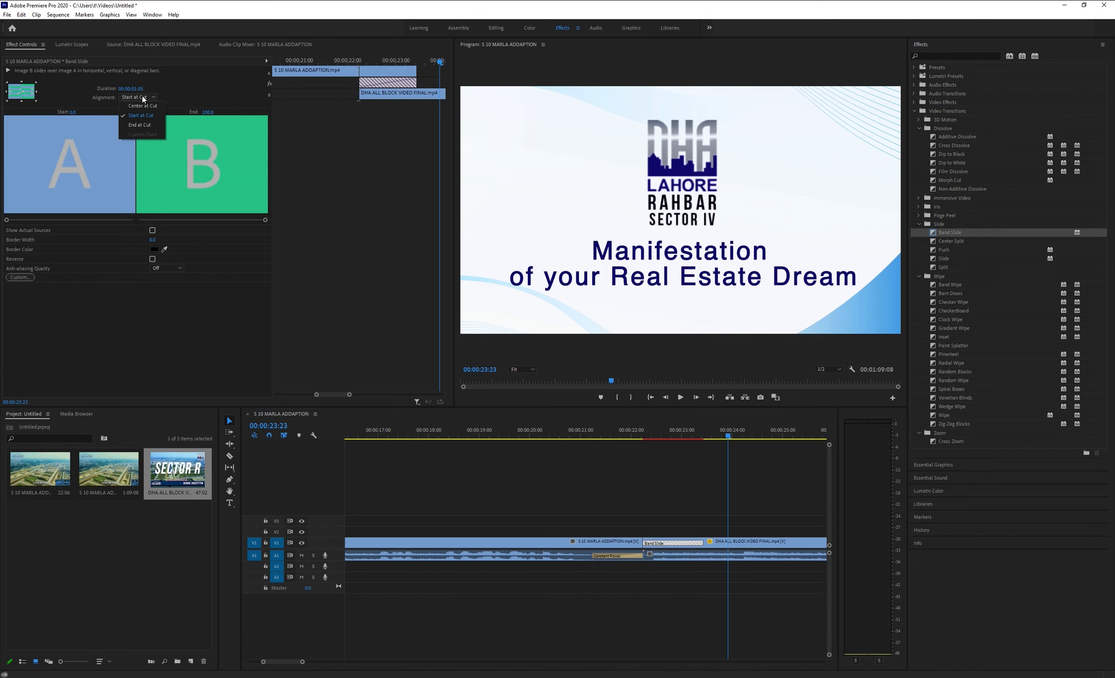
{"action": "left_click", "coordinate": [145, 126]}
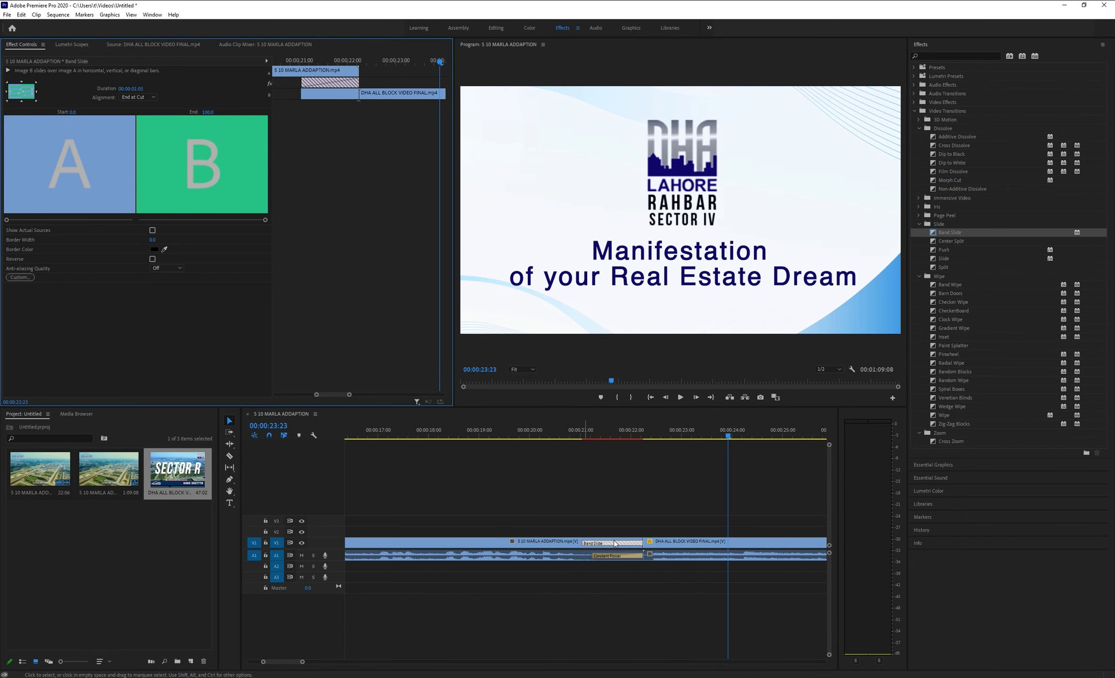
{"action": "key", "text": "space"}
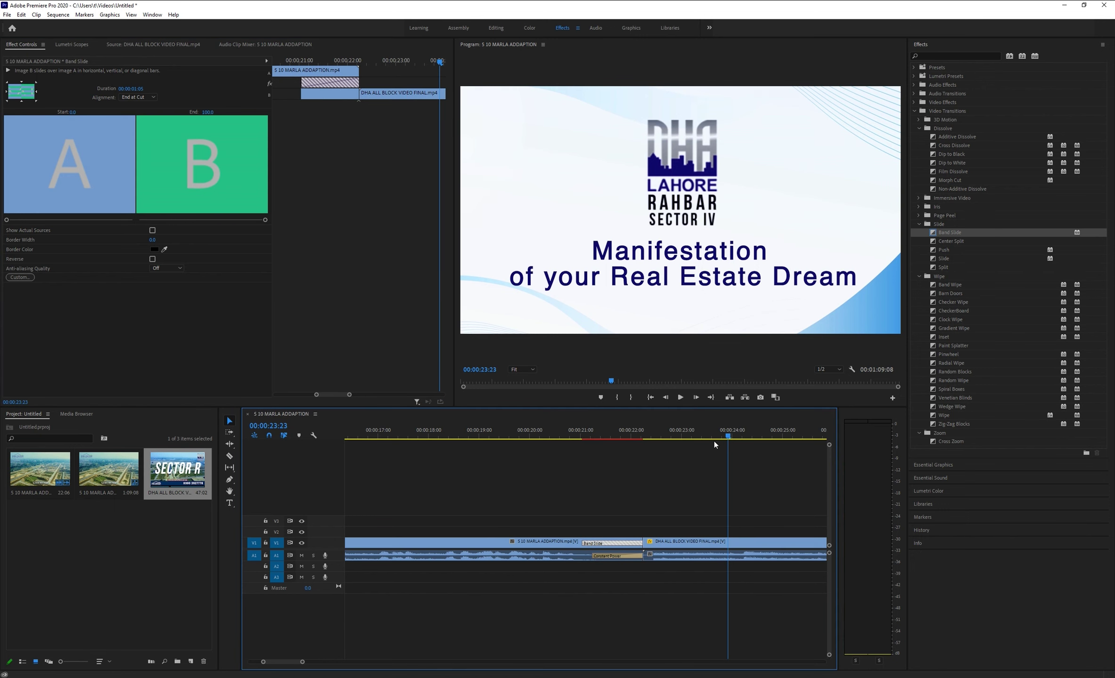
{"action": "left_click", "coordinate": [547, 482]}
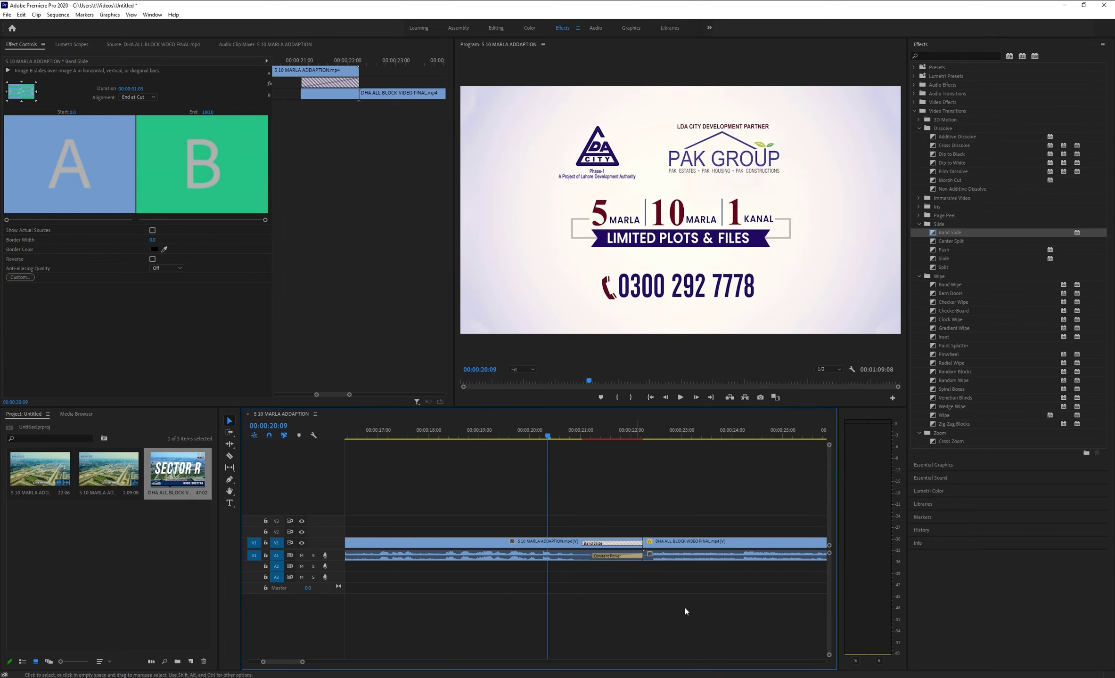
{"action": "key", "text": "space"}
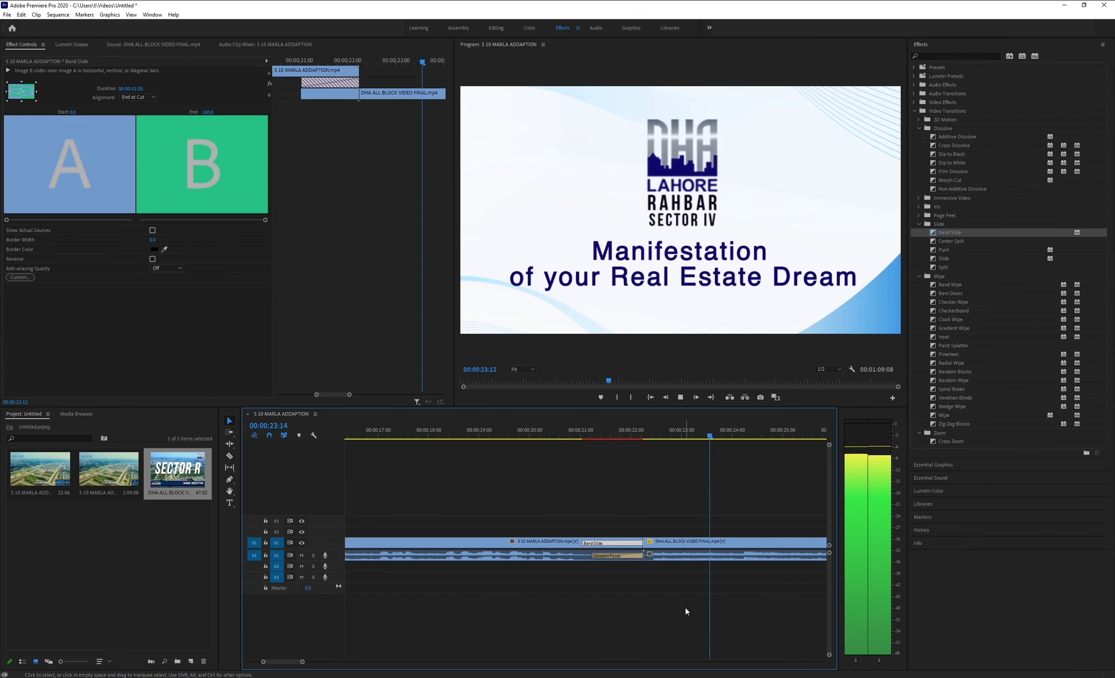
Replay the end-aligned Band Slide twice, then select Cross Zoom under Video Transitions > Zoom
{"action": "left_click_drag", "start_coordinate": [707, 449], "coordinate": [556, 490]}
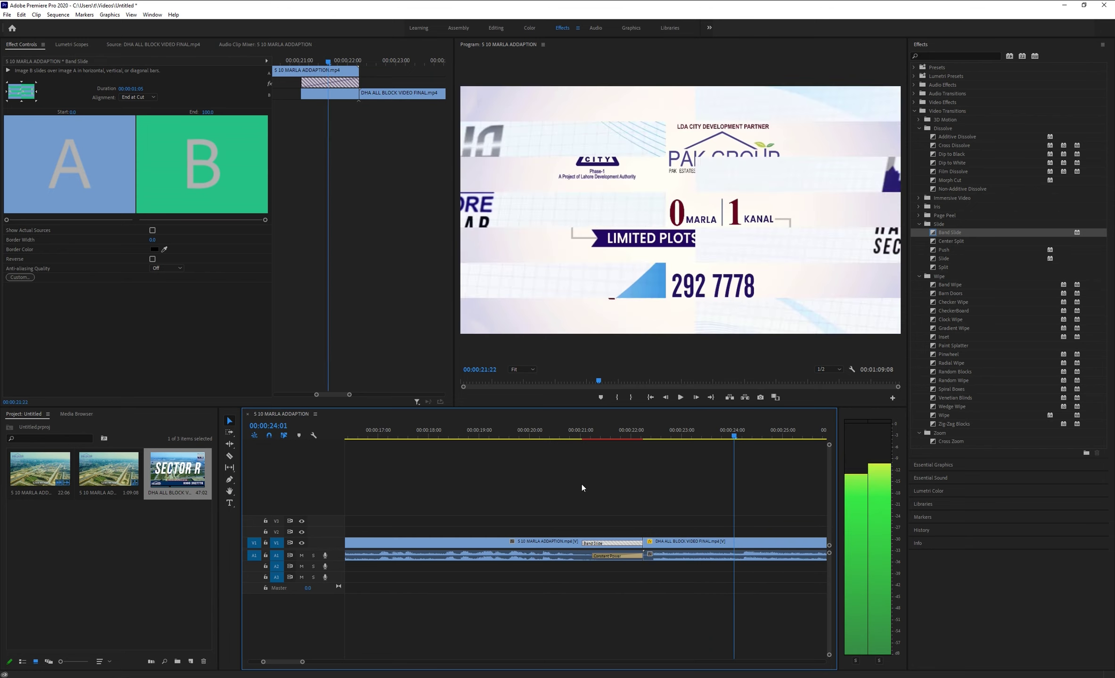
{"action": "key", "text": "space"}
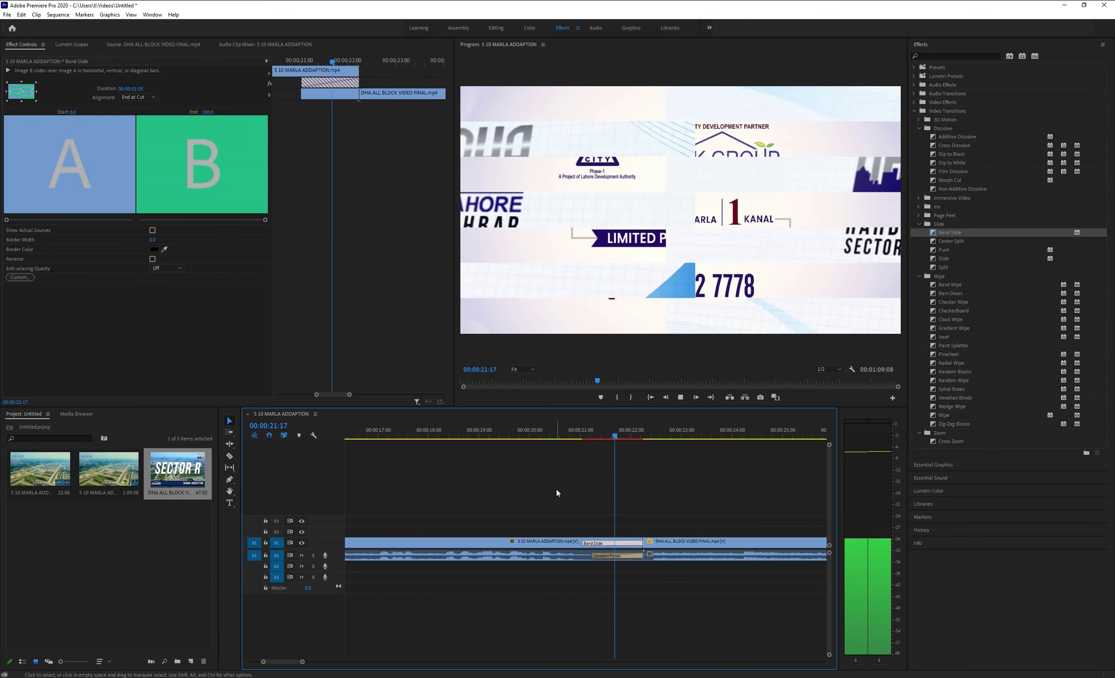
{"action": "key", "text": "space"}
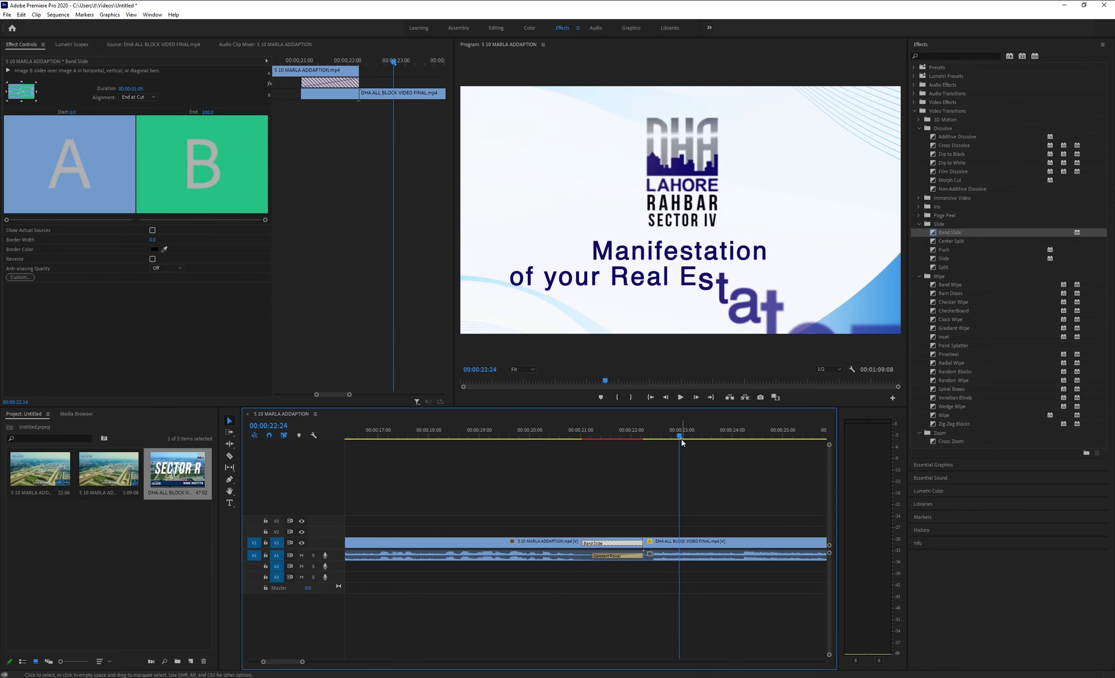
{"action": "left_click_drag", "start_coordinate": [675, 441], "coordinate": [566, 449]}
{"action": "key", "text": "space"}
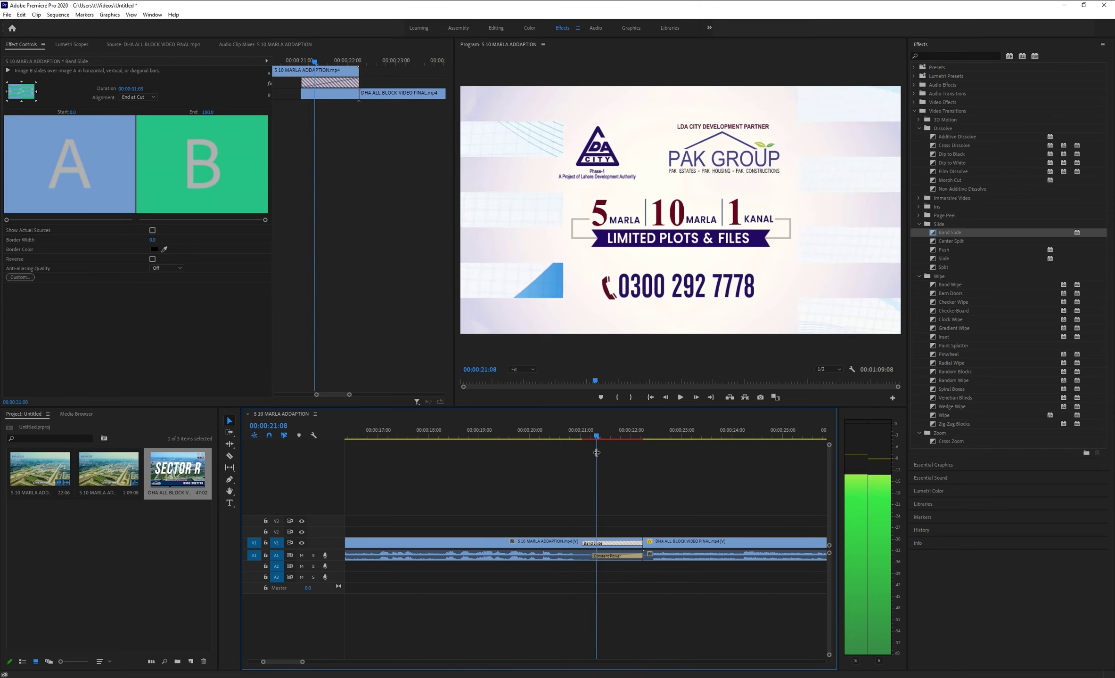
{"action": "key", "text": "space"}
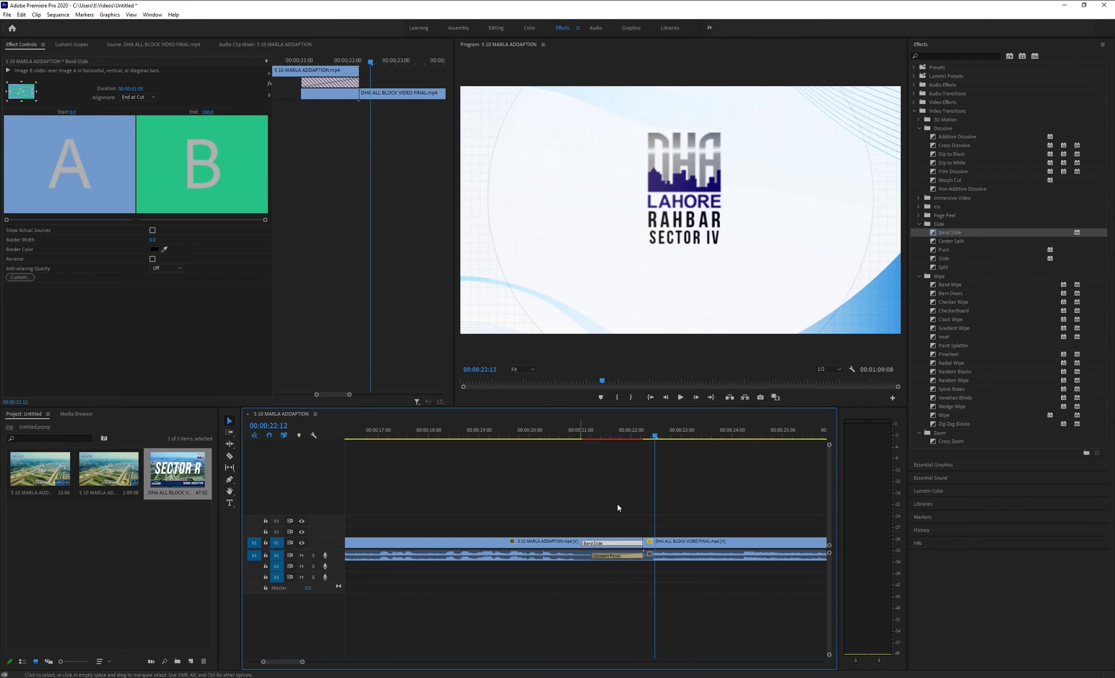
{"action": "left_click_drag", "start_coordinate": [952, 443], "coordinate": [642, 541]}
Apply the default Cross Zoom transition at the cut, accepting the insufficient media warning
{"action": "right_click", "coordinate": [643, 541]}
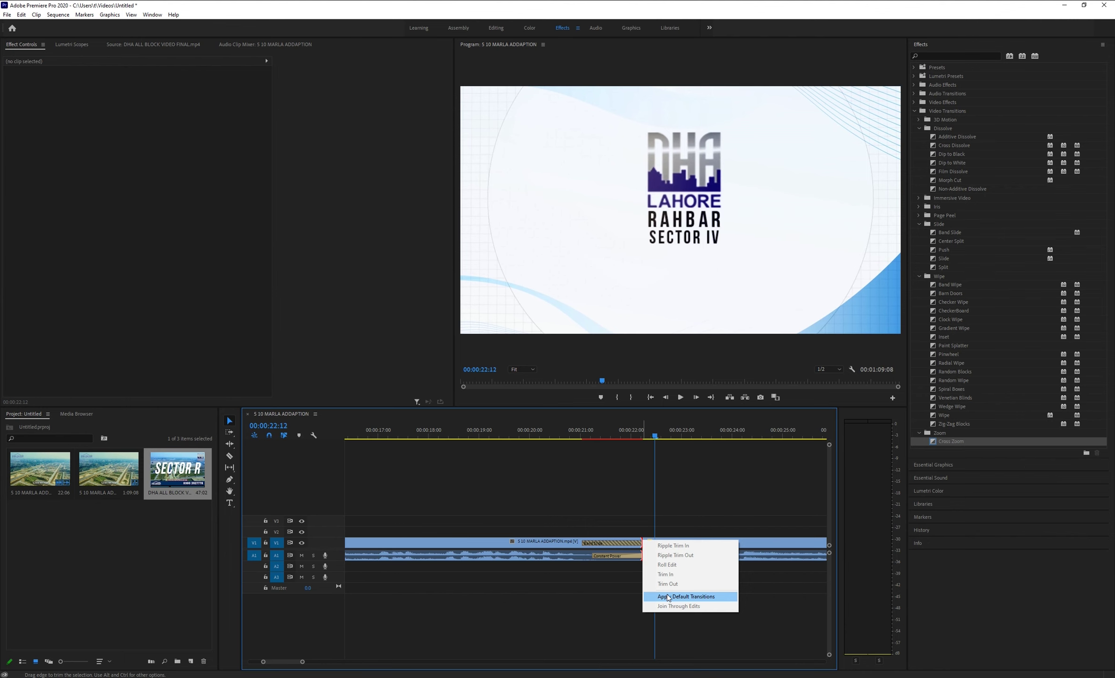
{"action": "left_click", "coordinate": [667, 598]}
{"action": "key", "text": "Return"}
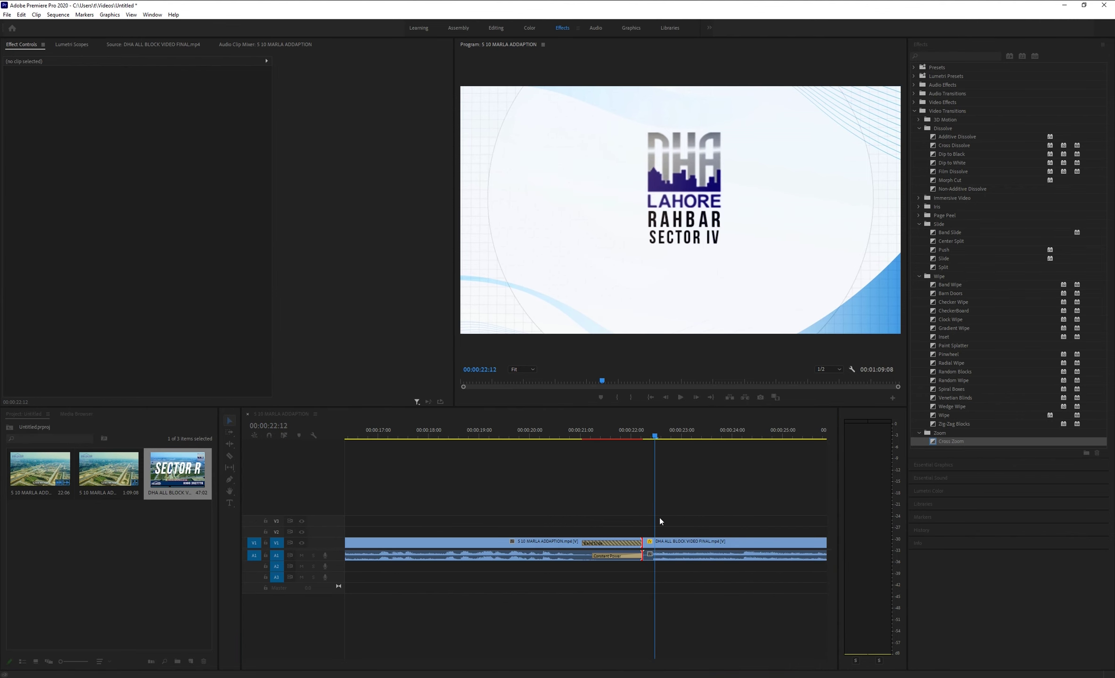
Preview the new Cross Zoom and select it to show its 00:00:01:05 settings
{"action": "left_click_drag", "start_coordinate": [657, 437], "coordinate": [560, 438]}
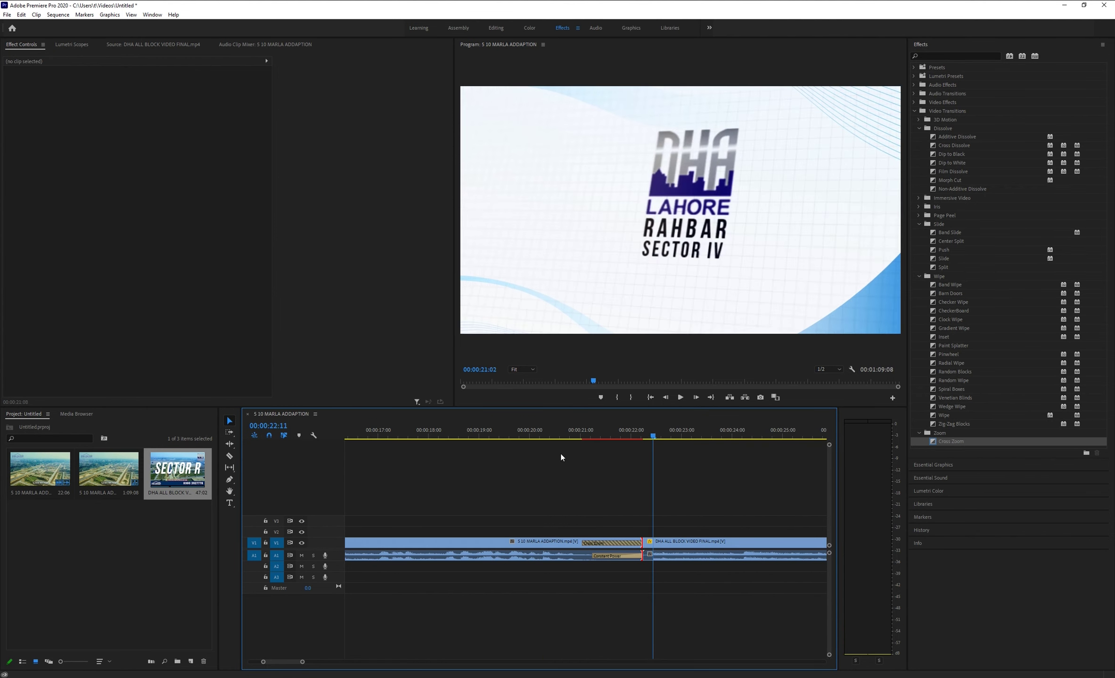
{"action": "key", "text": "space"}
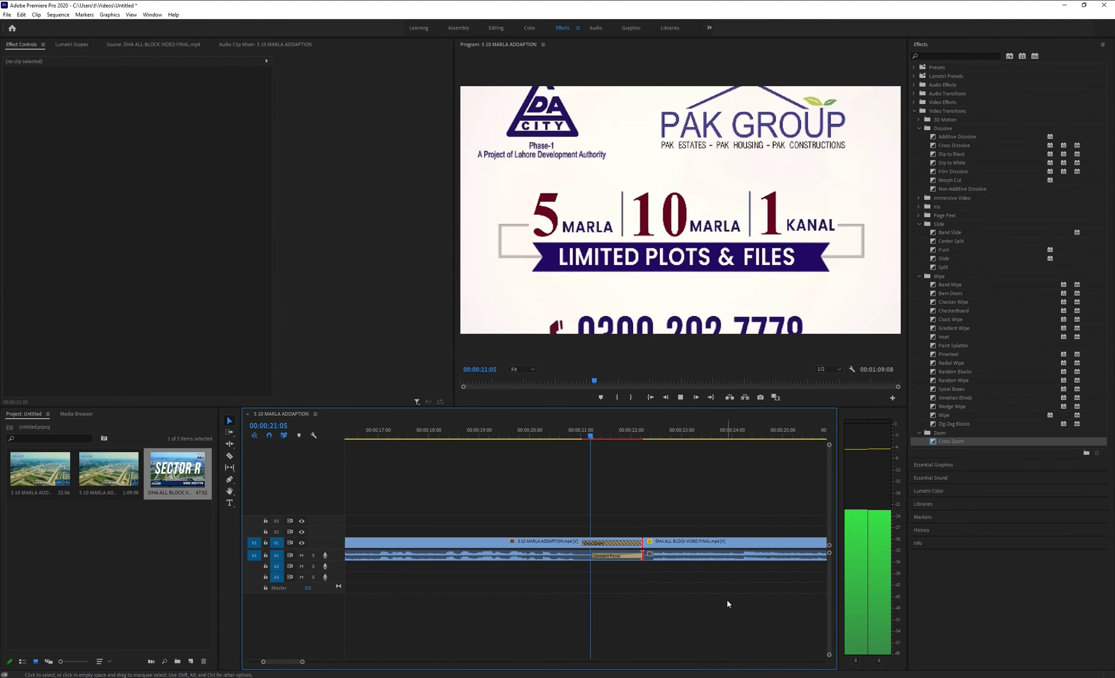
{"action": "key", "text": "space"}
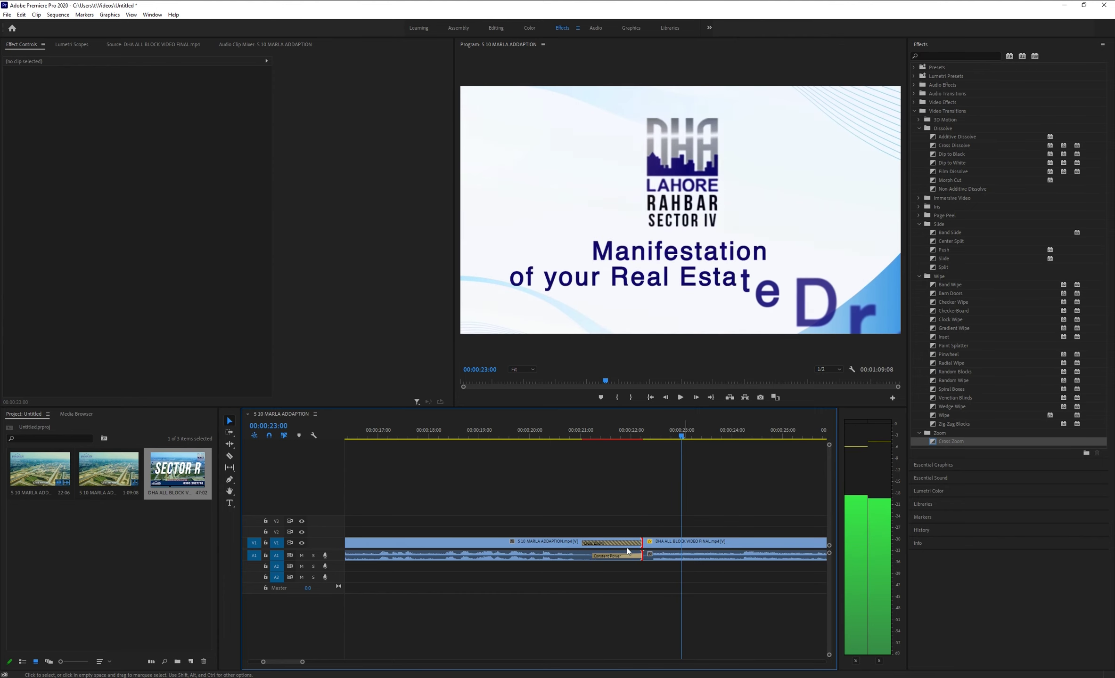
{"action": "left_click", "coordinate": [611, 544]}
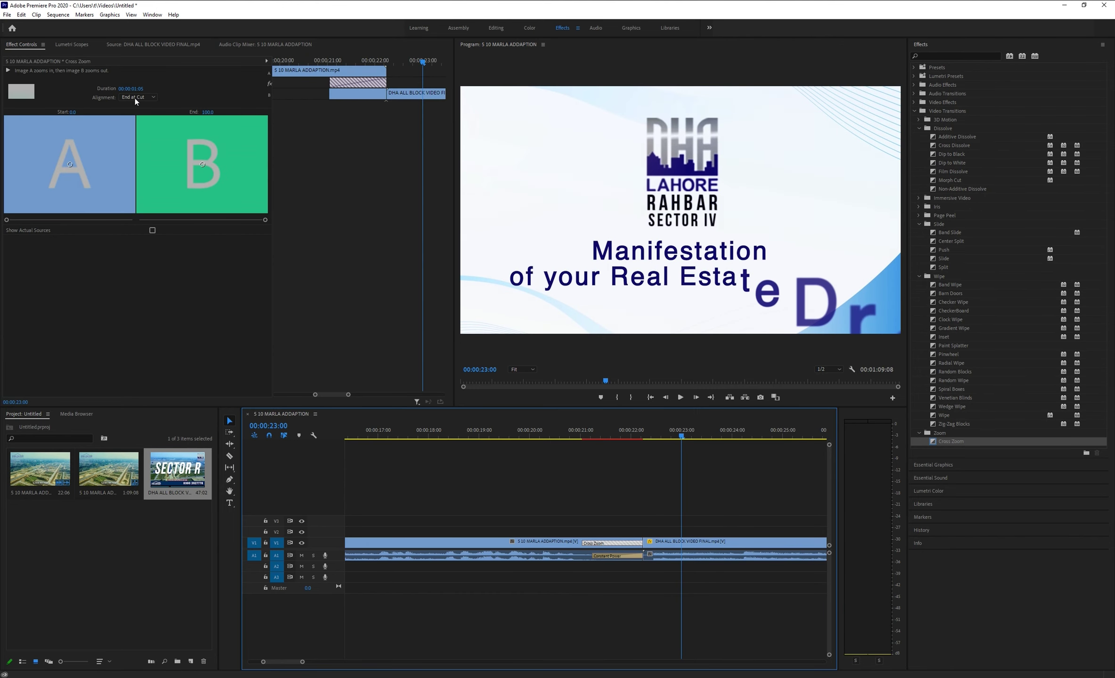
Switch Cross Zoom alignment to Start at Cut, then Center at Cut, and preview it
{"action": "left_click", "coordinate": [135, 97]}
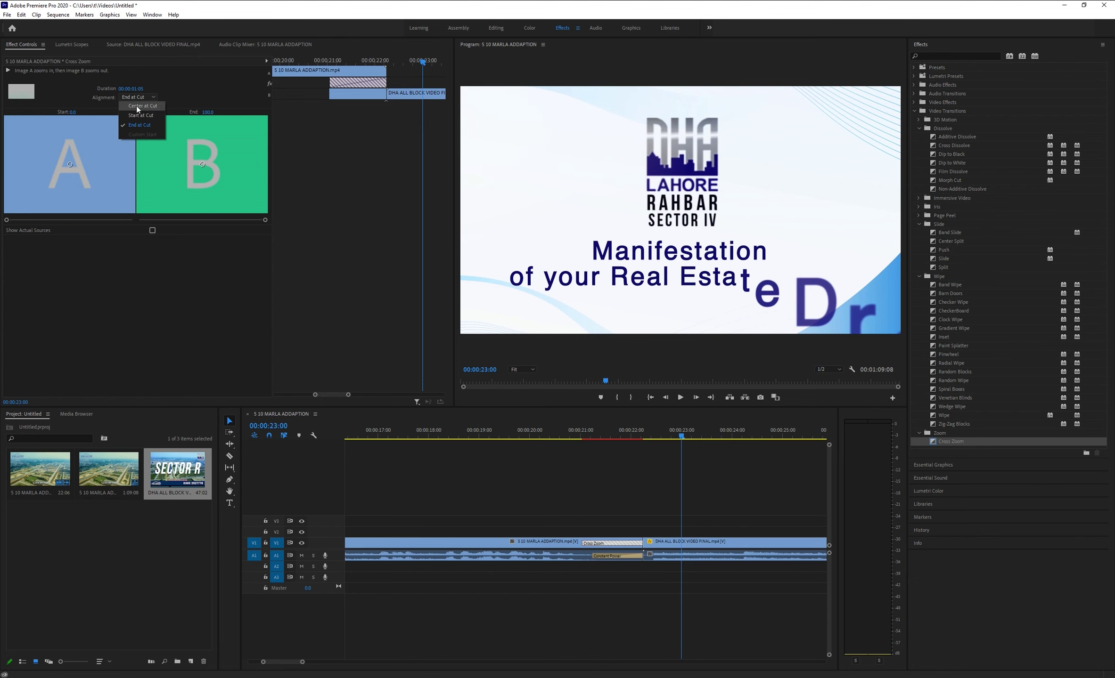
{"action": "left_click", "coordinate": [140, 115]}
{"action": "left_click", "coordinate": [139, 97]}
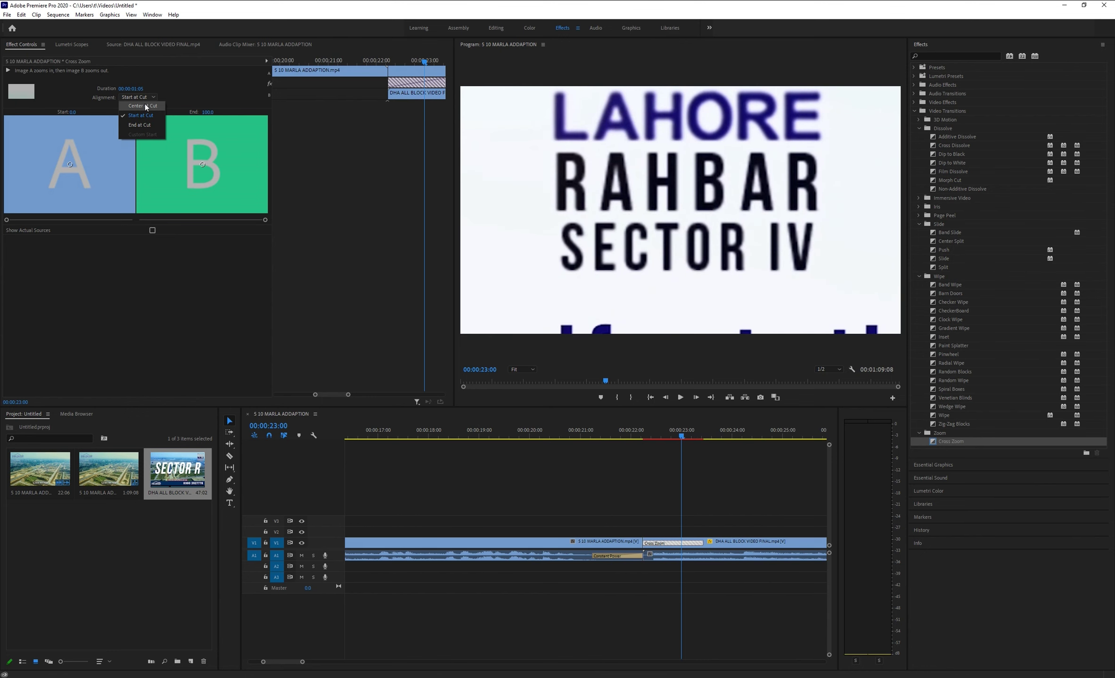
{"action": "left_click", "coordinate": [145, 104]}
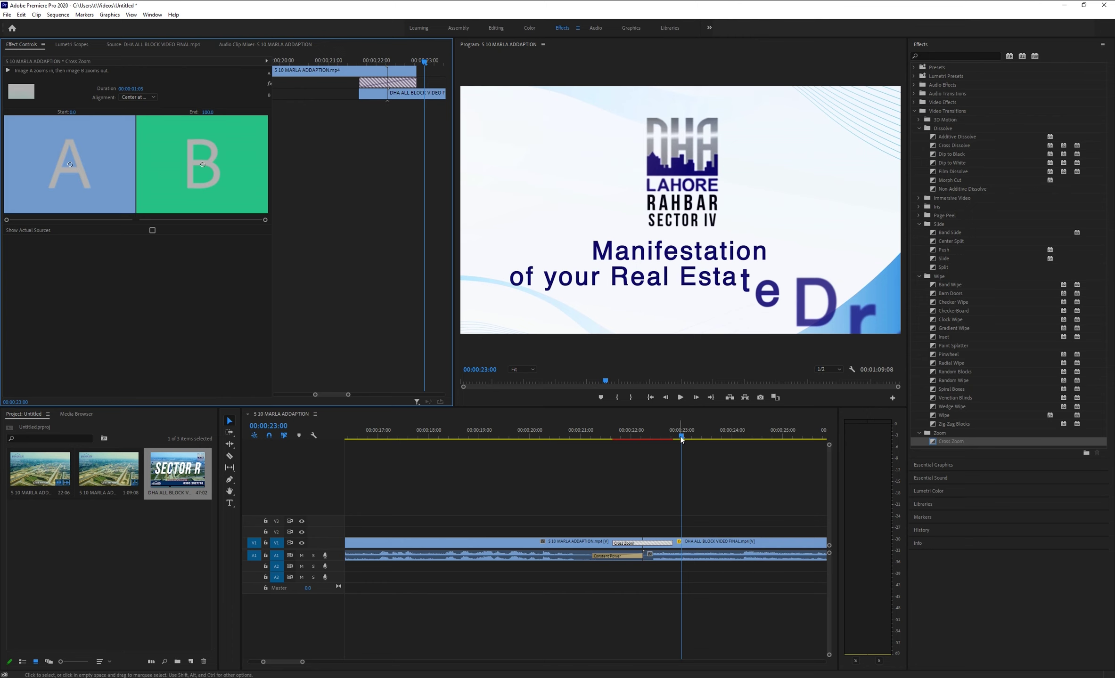
{"action": "left_click", "coordinate": [585, 451]}
{"action": "key", "text": "space"}
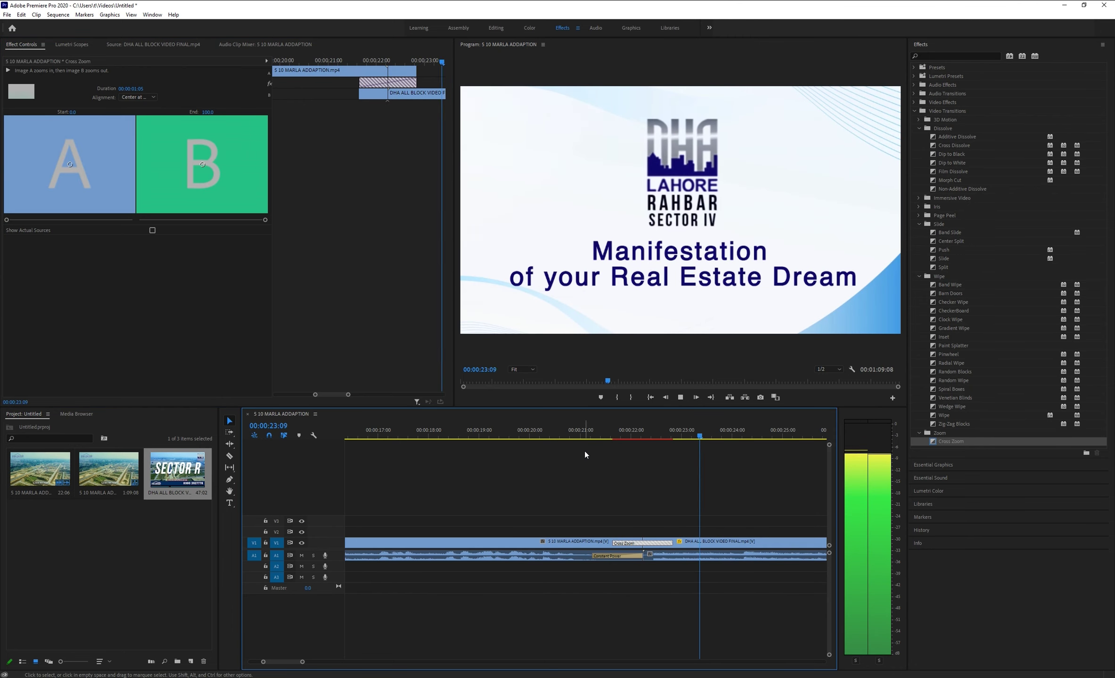
{"action": "key", "text": "space"}
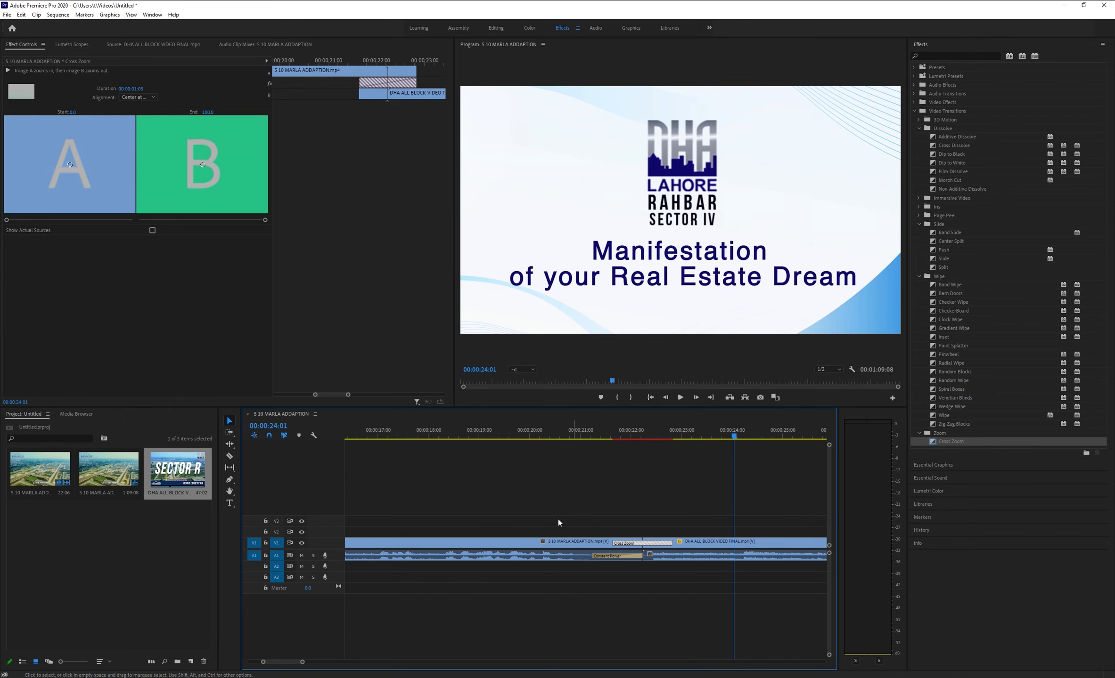
{"action": "left_click_drag", "start_coordinate": [734, 435], "coordinate": [612, 464]}
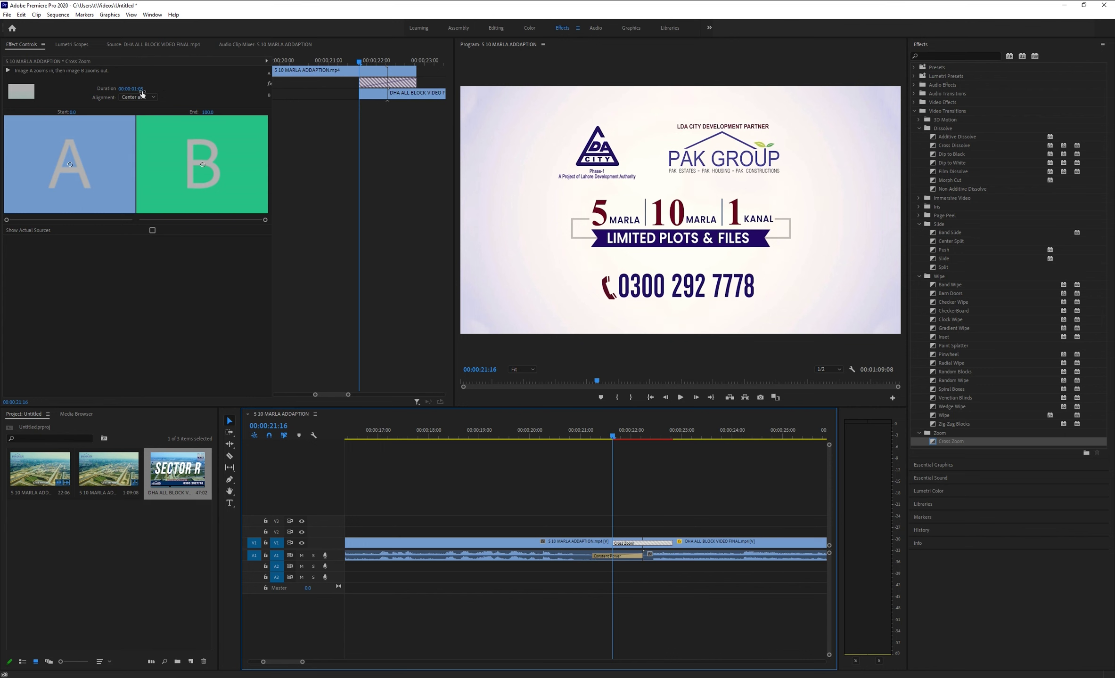
Set the Cross Zoom duration to 00:00:03:05 and preview the longer transition
{"action": "left_click", "coordinate": [136, 90]}
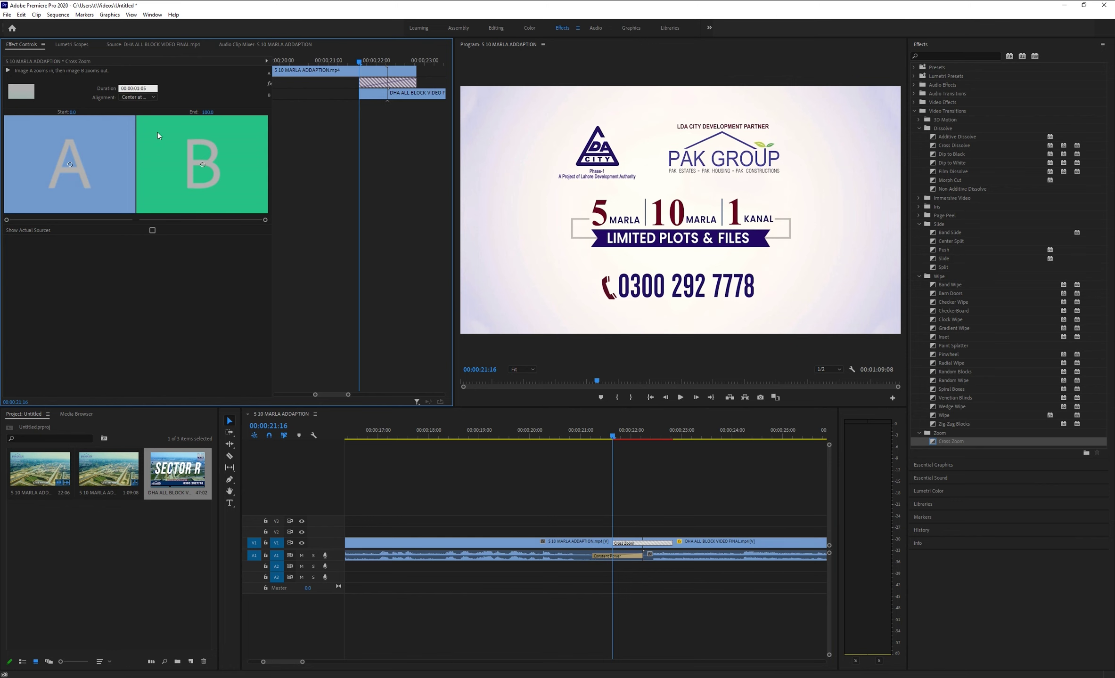
{"action": "type", "text": "3"}
{"action": "key", "text": "Return"}
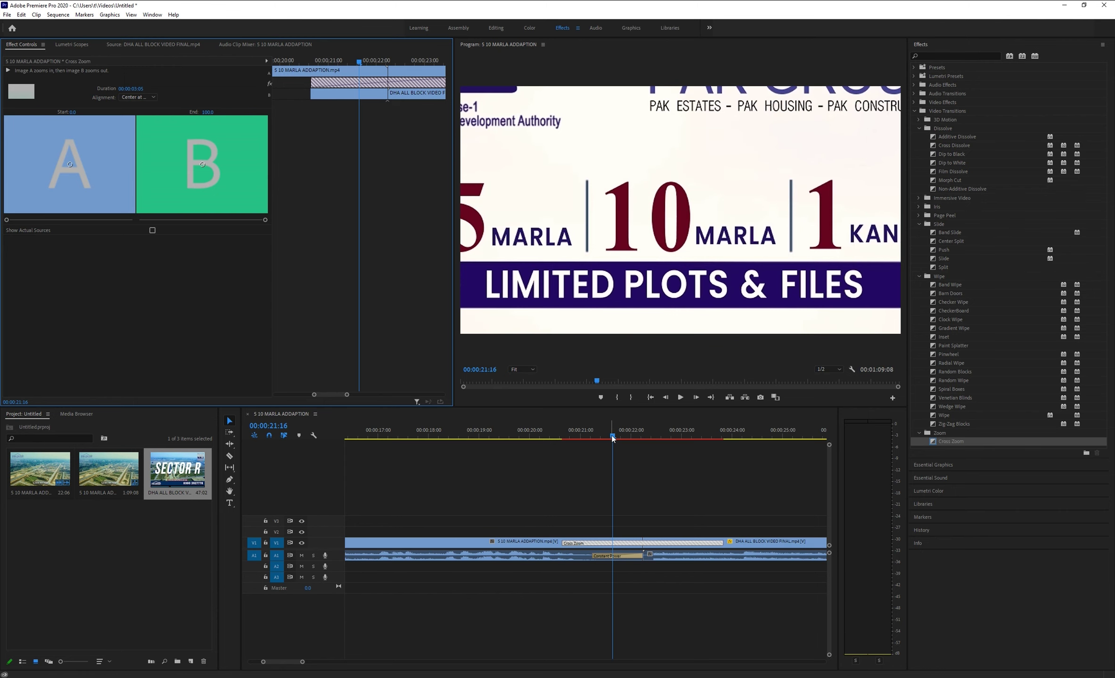
{"action": "left_click_drag", "start_coordinate": [612, 435], "coordinate": [516, 452]}
{"action": "key", "text": "space"}
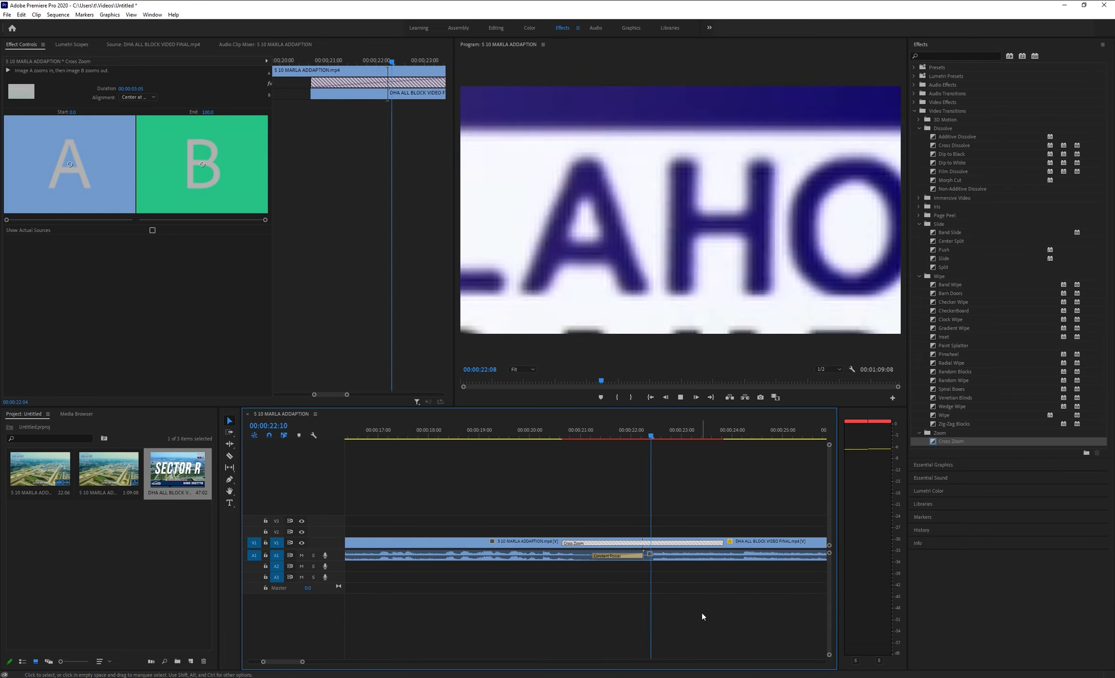
{"action": "key", "text": "space"}
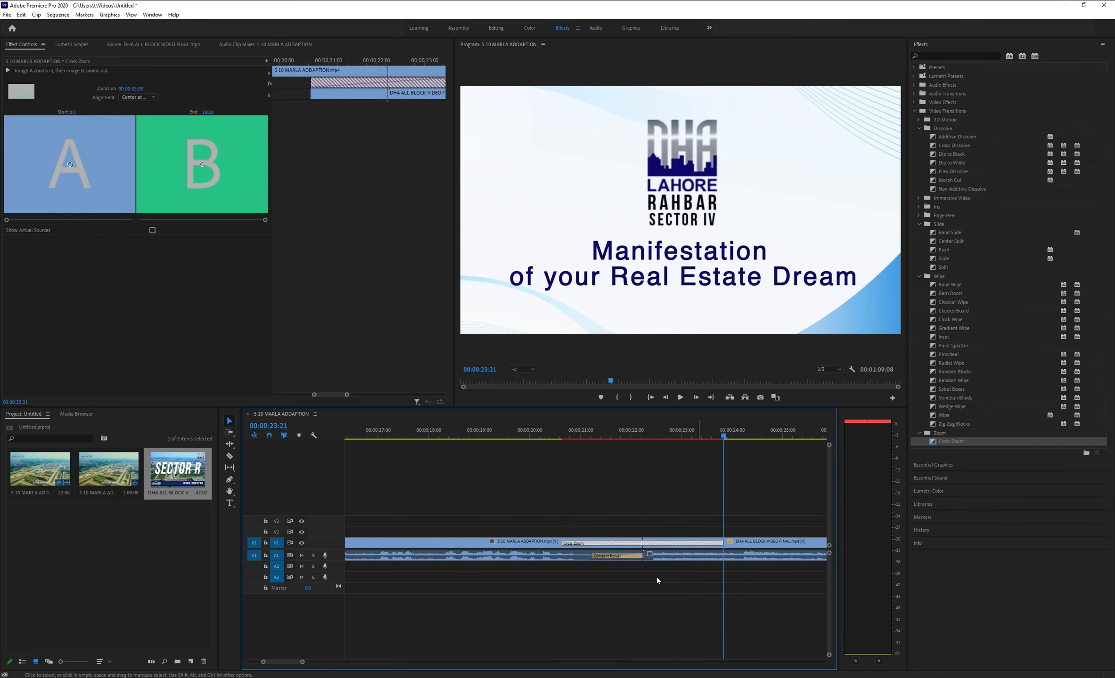
Shorten the Cross Zoom duration to 00:00:02:05 and preview it again
{"action": "left_click", "coordinate": [136, 89]}
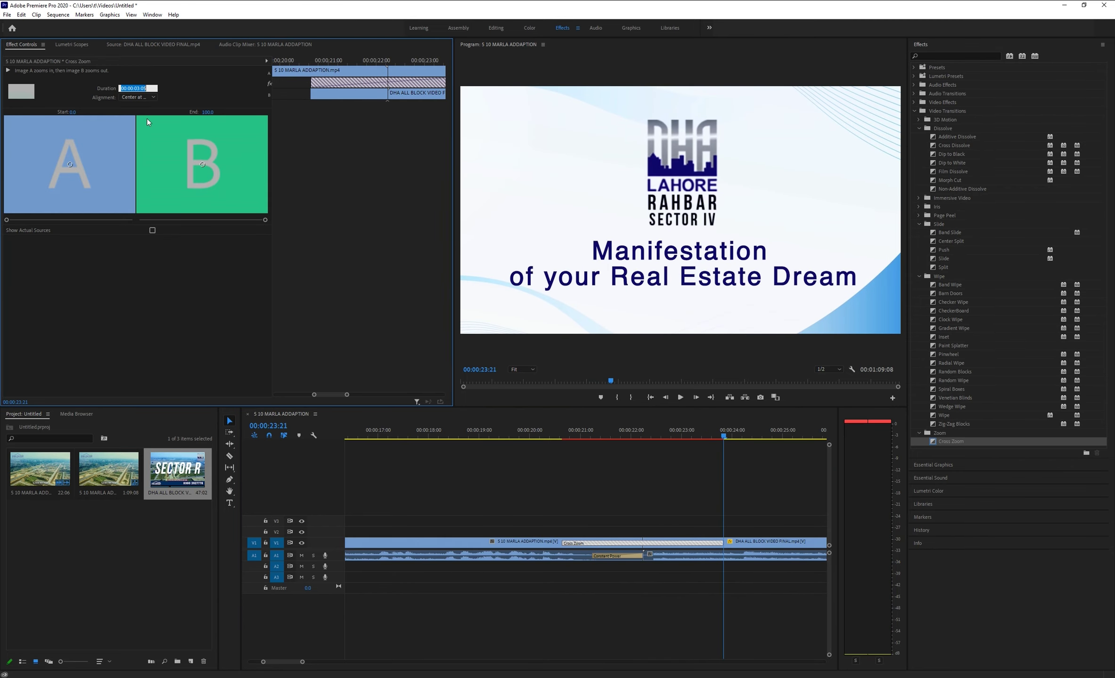
{"action": "key", "text": "Left"}
{"action": "key", "text": "Left"}
{"action": "key", "text": "Left"}
{"action": "key", "text": "BackSpace"}
{"action": "type", "text": "2"}
{"action": "key", "text": "Return"}
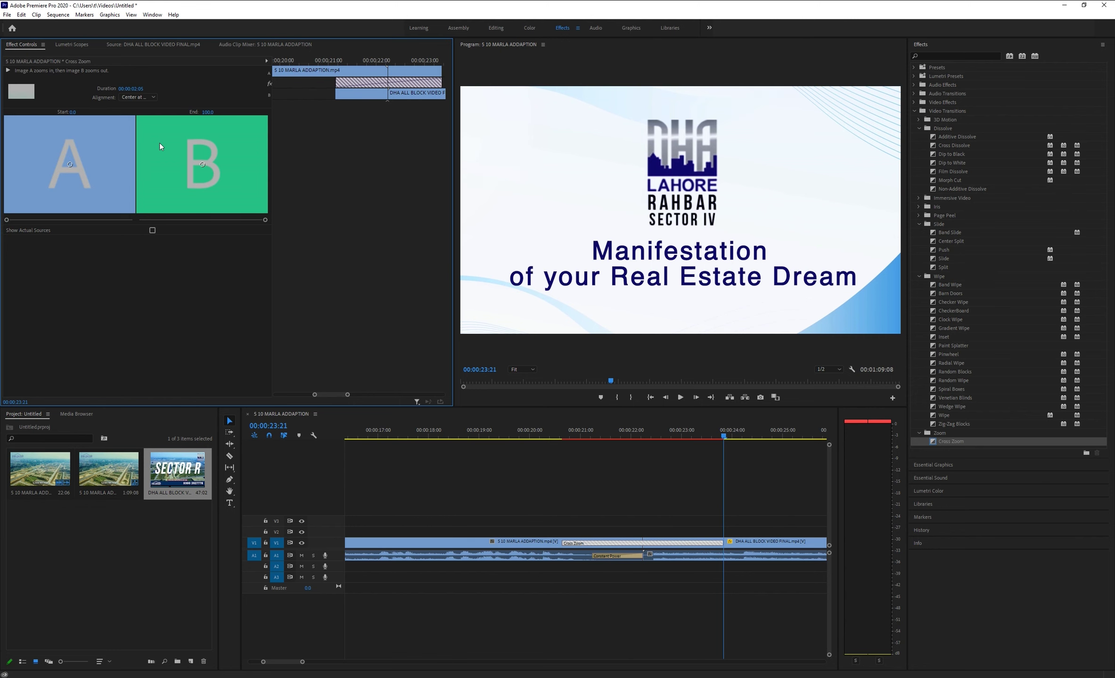
{"action": "left_click_drag", "start_coordinate": [704, 439], "coordinate": [586, 463]}
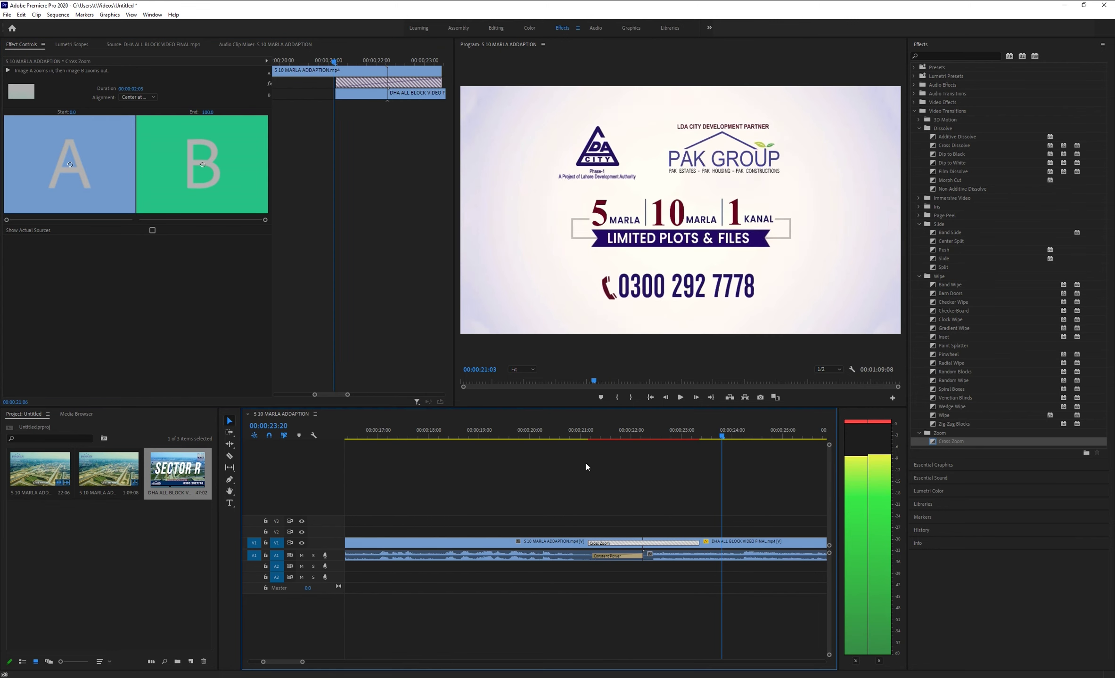
{"action": "key", "text": "space"}
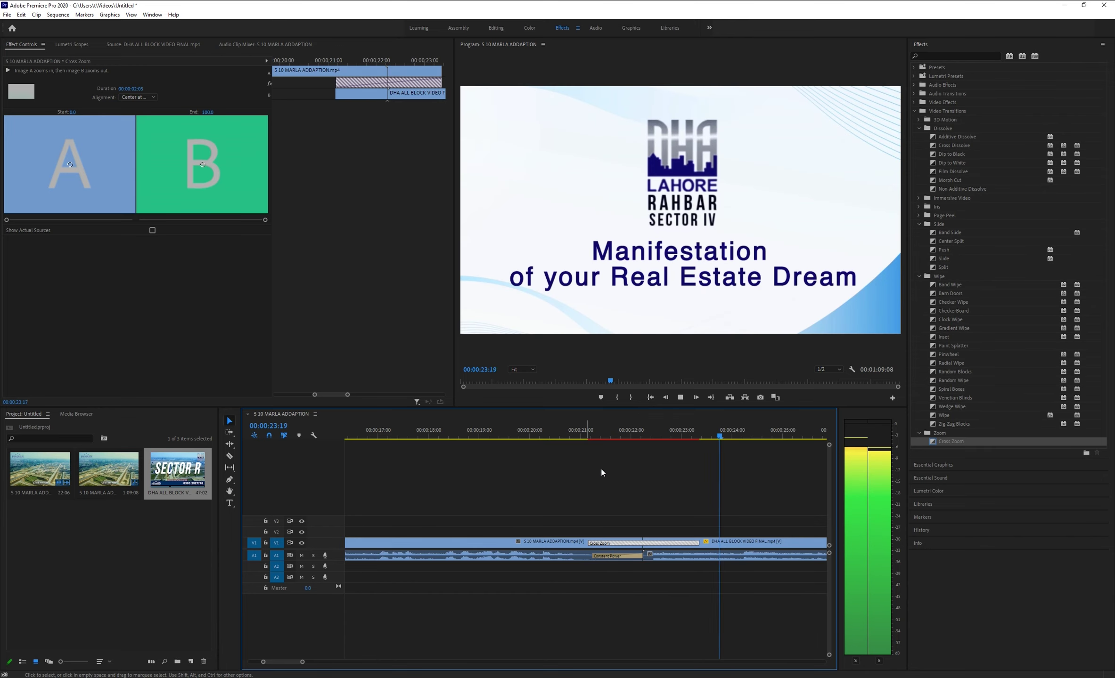
{"action": "key", "text": "space"}
Trim both Cross Zoom edges on the timeline to 00:00:01:01 (Custom Start) and preview it
{"action": "left_click_drag", "start_coordinate": [696, 544], "coordinate": [700, 544]}
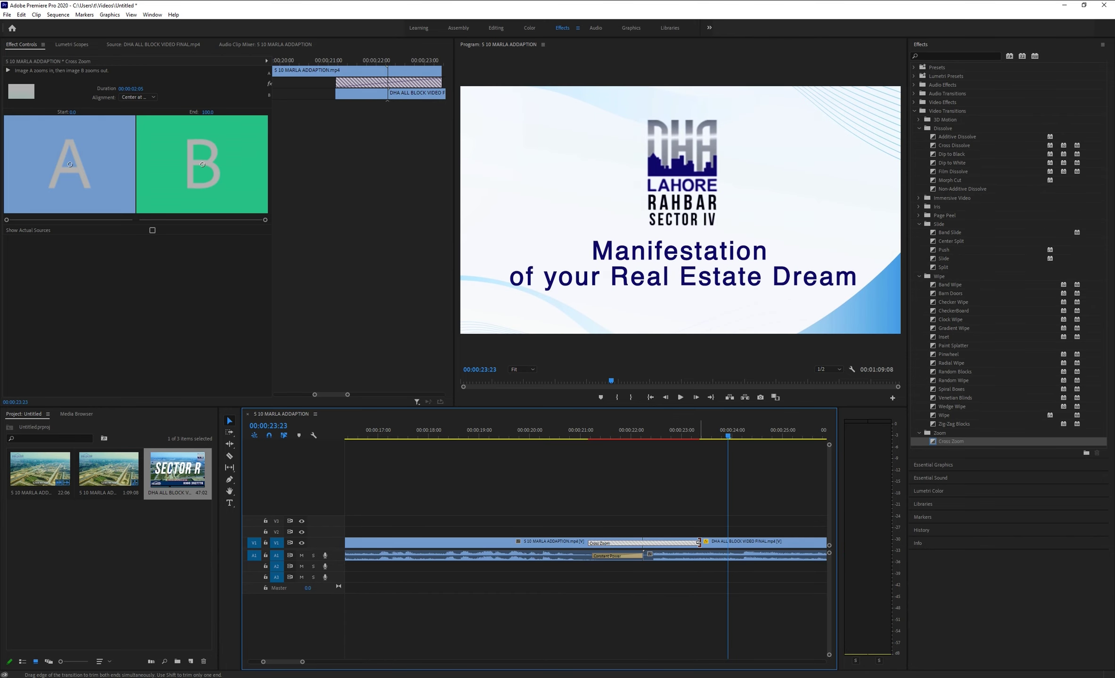
{"action": "left_click_drag", "start_coordinate": [699, 543], "coordinate": [673, 542]}
{"action": "left_click_drag", "start_coordinate": [591, 543], "coordinate": [622, 543]}
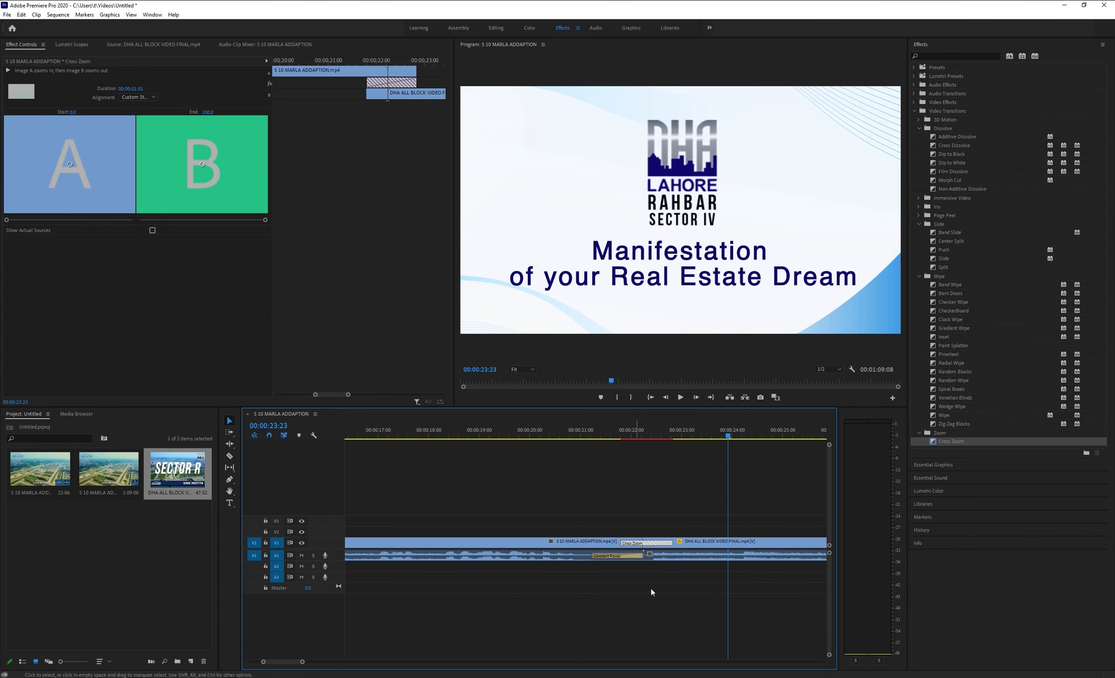
{"action": "left_click_drag", "start_coordinate": [726, 438], "coordinate": [582, 470]}
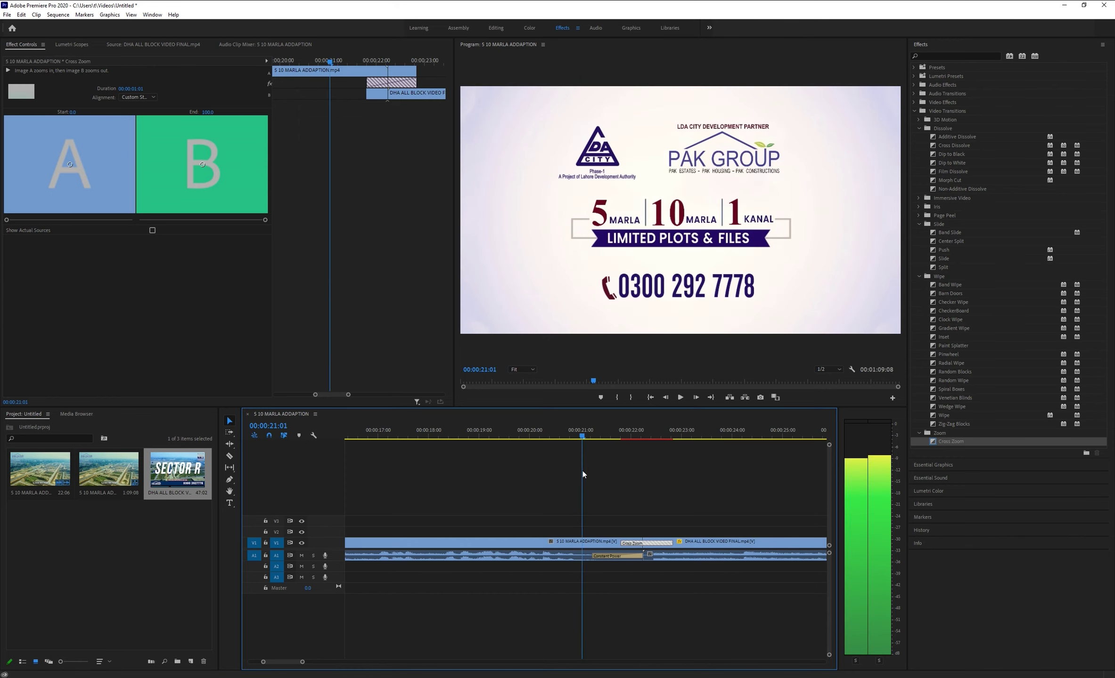
{"action": "key", "text": "space"}
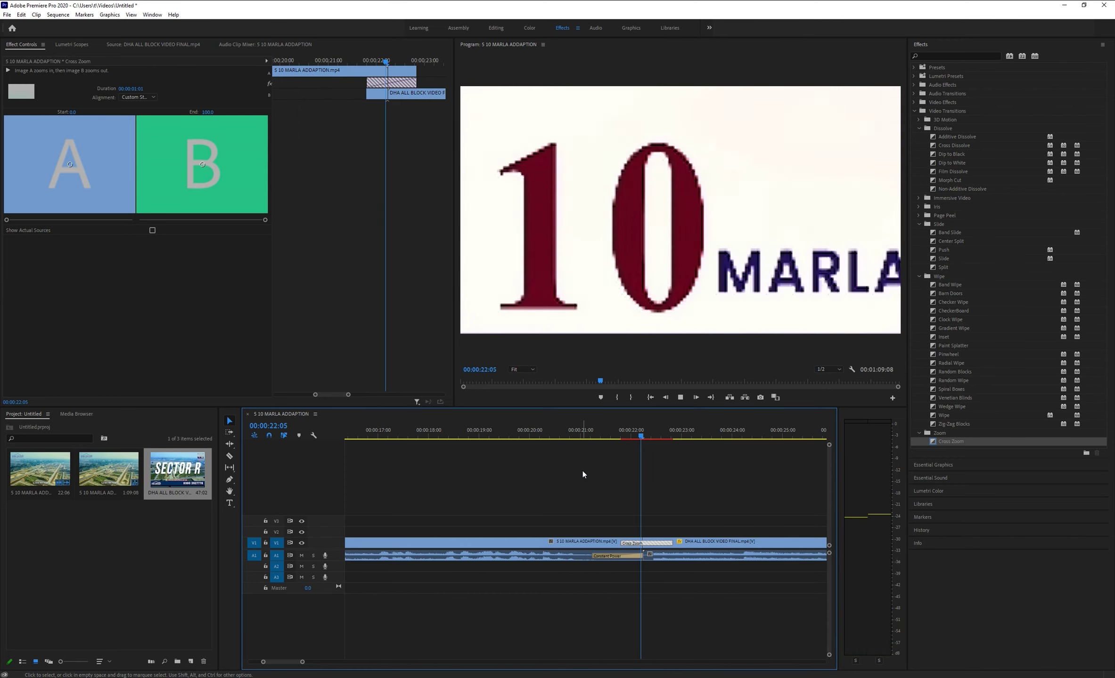
{"action": "key", "text": "space"}
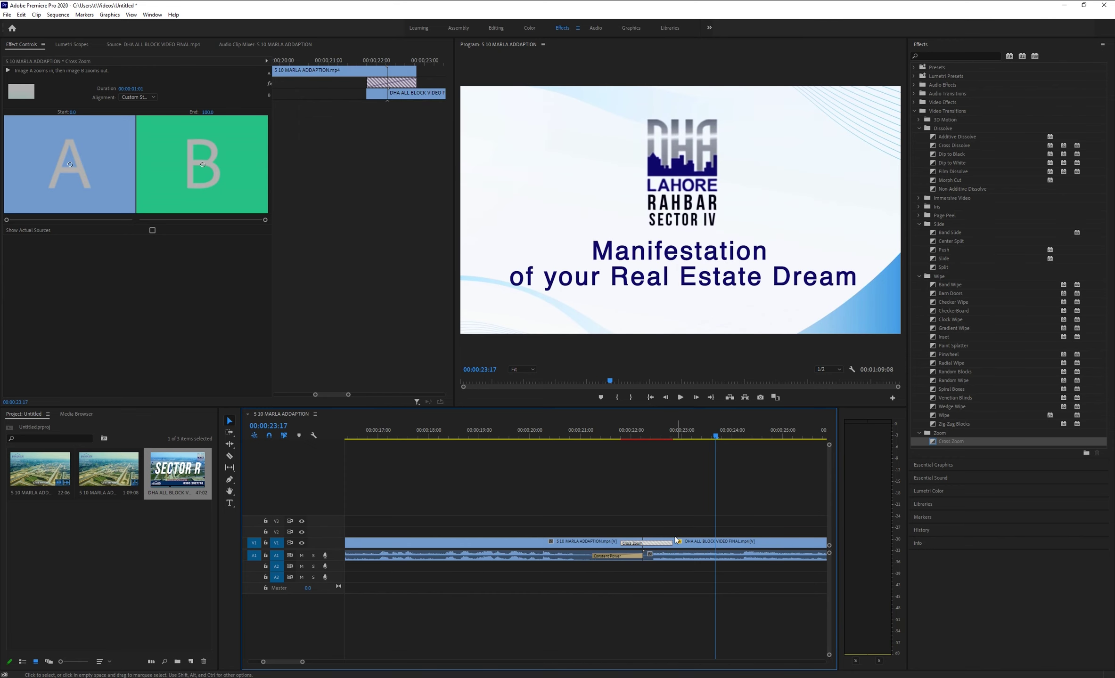
{"action": "left_click_drag", "start_coordinate": [302, 662], "coordinate": [485, 662]}
{"action": "left_click_drag", "start_coordinate": [418, 437], "coordinate": [387, 438]}
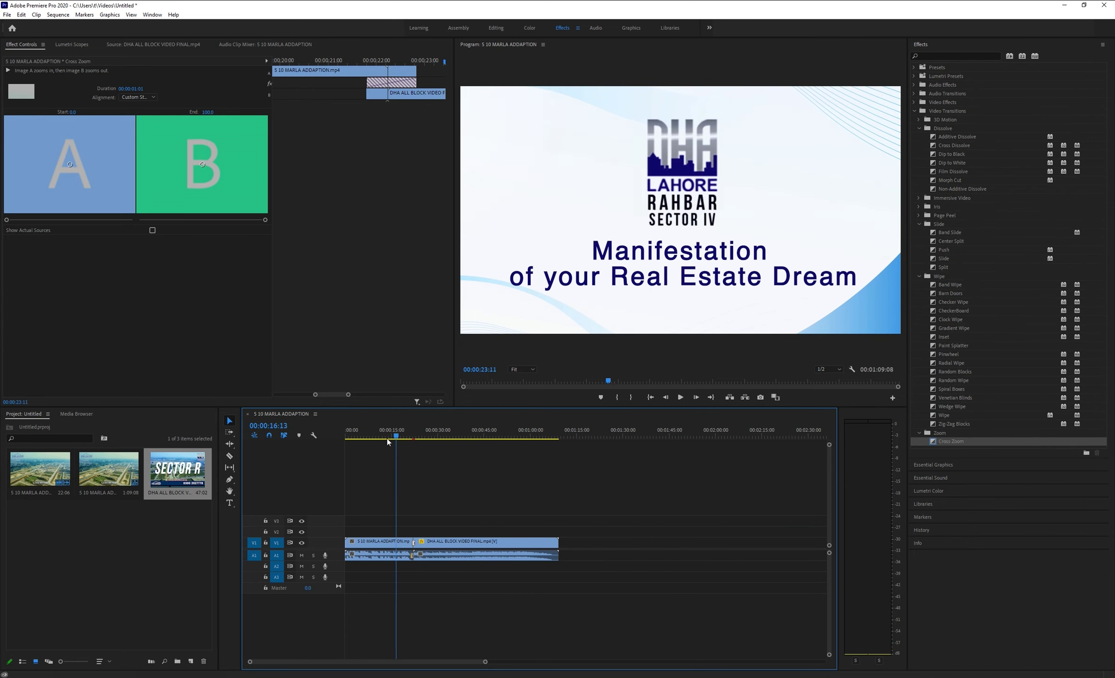
{"action": "key", "text": "space"}
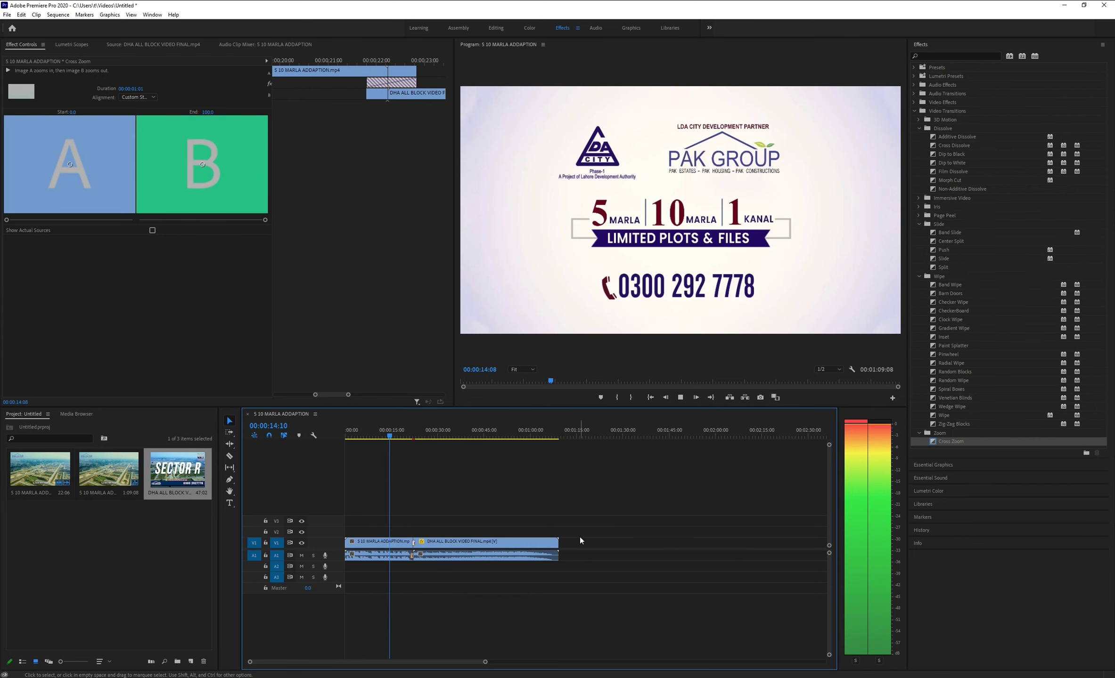